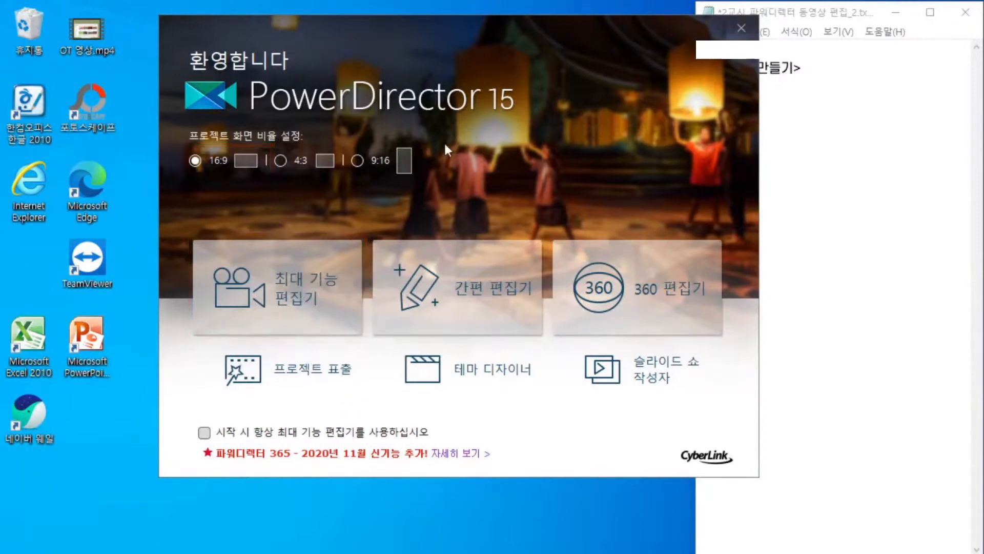
Move the welcome window clear of the Notepad notes and add the line "-화면 비율 16:9 >최대 기능 편집기" under <프로젝트 만들기>.
{"action": "left_click_drag", "start_coordinate": [653, 32], "coordinate": [579, 27]}
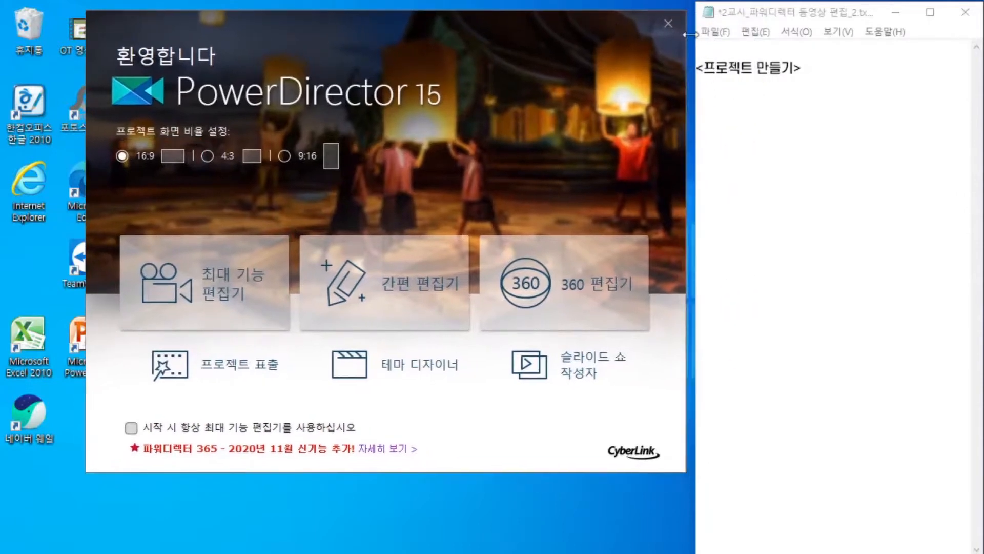
{"action": "left_click", "coordinate": [756, 91]}
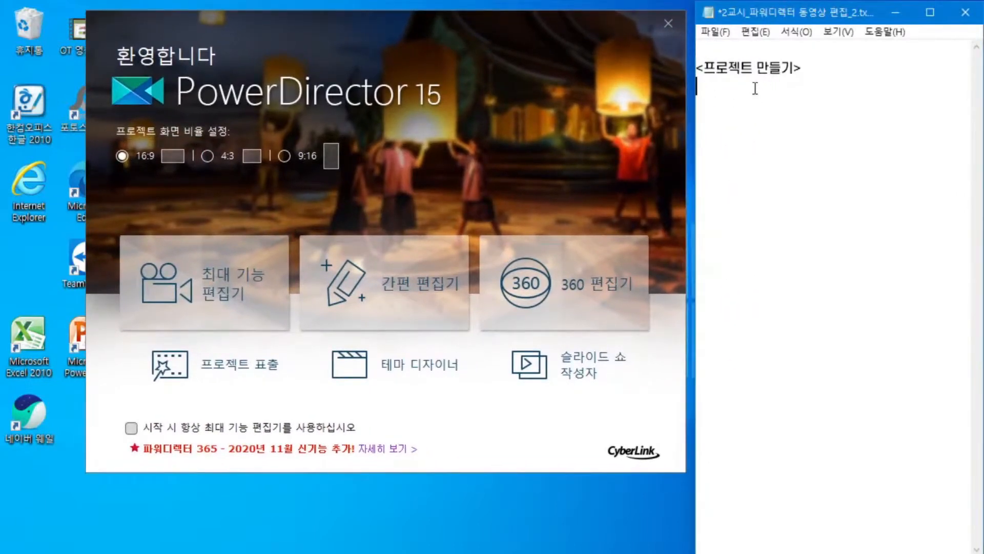
{"action": "type", "text": "-"}
{"action": "type", "text": "ghk"}
{"action": "key", "text": "BackSpace"}
{"action": "key", "text": "BackSpace"}
{"action": "key", "text": "BackSpace"}
{"action": "type", "text": "화면 비율 16:9"}
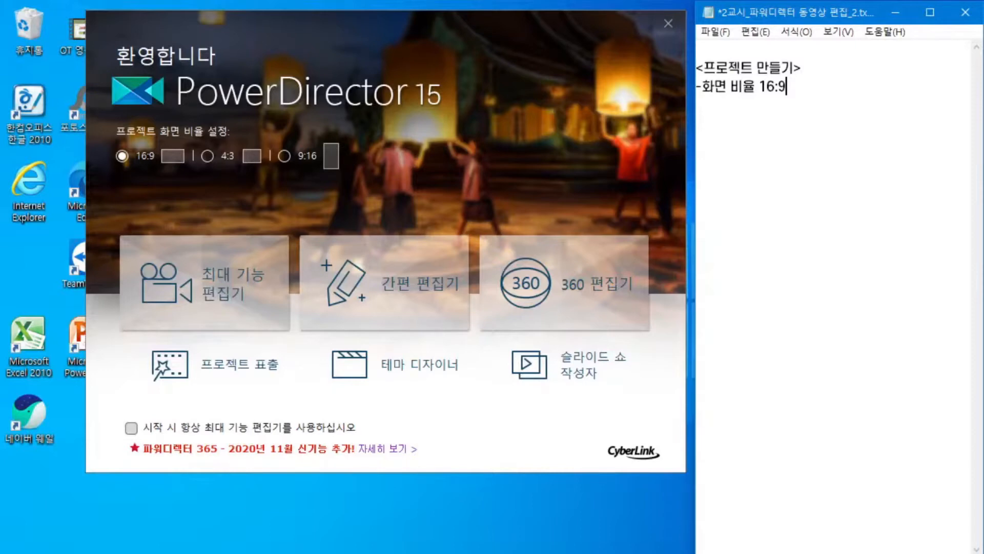
{"action": "type", "text": ">최대 기느ㅇ 편집기"}
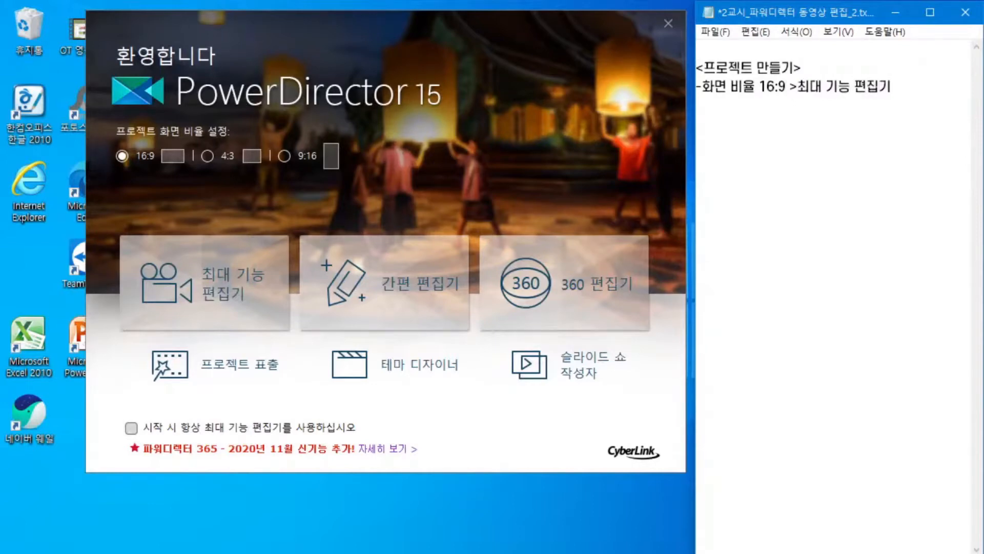
{"action": "key", "text": "Return"}
Choose the 16:9 project aspect ratio in the PowerDirector welcome window and open the full feature editor (최대 기능 편집기).
{"action": "left_click", "coordinate": [129, 156]}
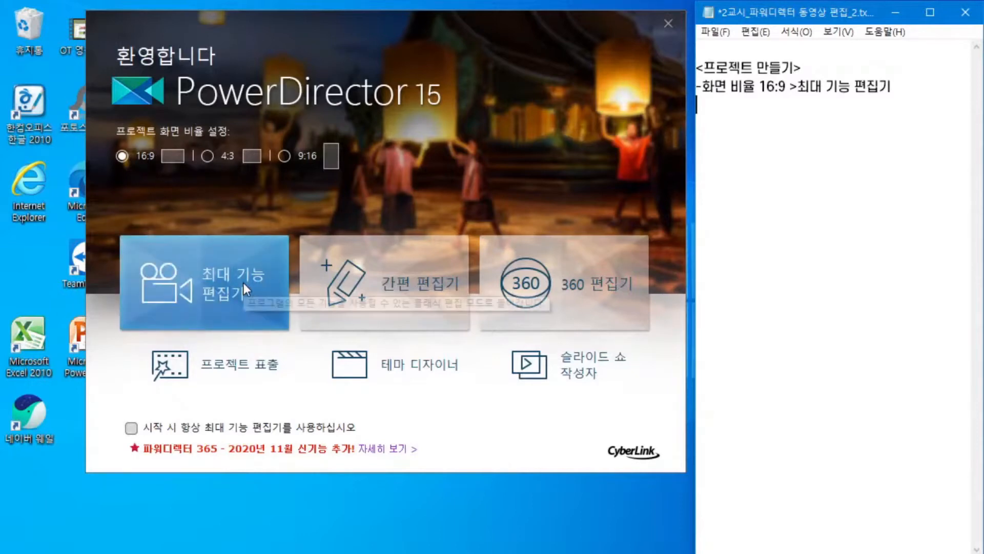
{"action": "left_click", "coordinate": [243, 298]}
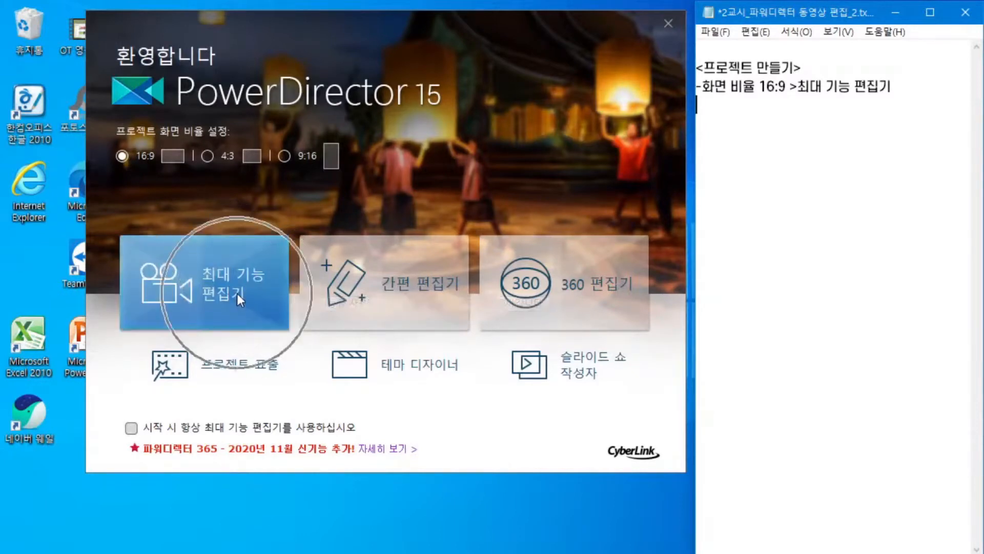
{"action": "left_click", "coordinate": [231, 283]}
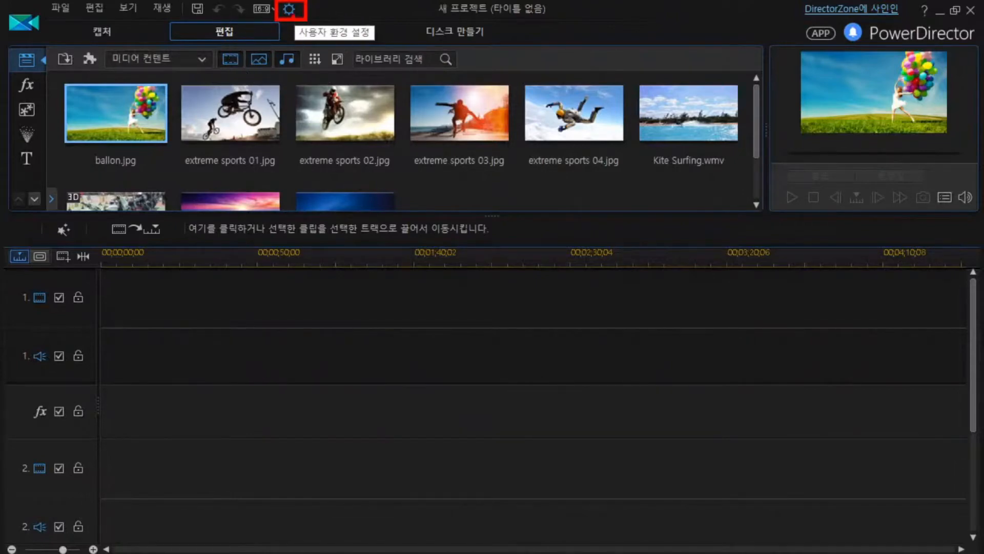
Examine the option 시작 시 항상 최대 기능 편집기 사용 in the 확인 category of the user preferences.
{"action": "left_click", "coordinate": [287, 9]}
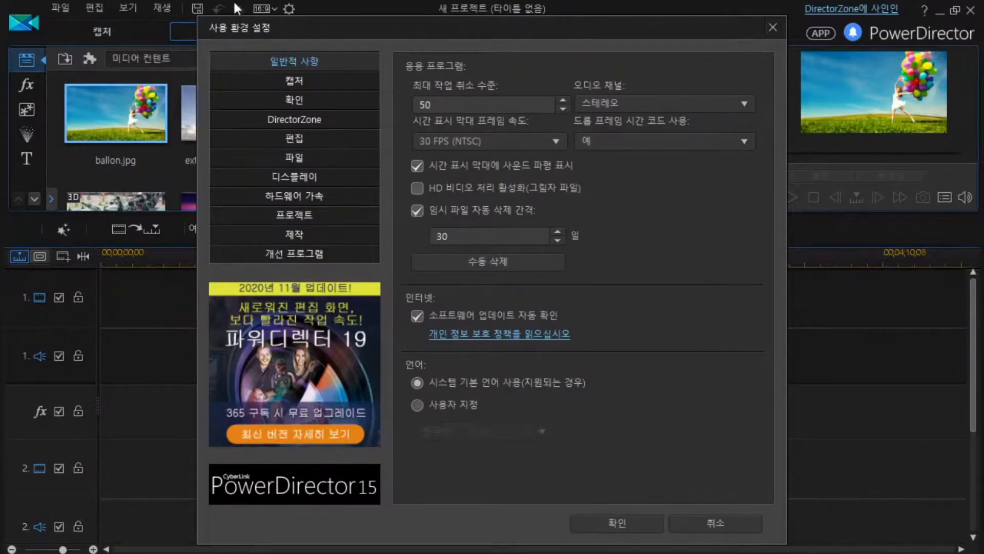
{"action": "left_click", "coordinate": [303, 100]}
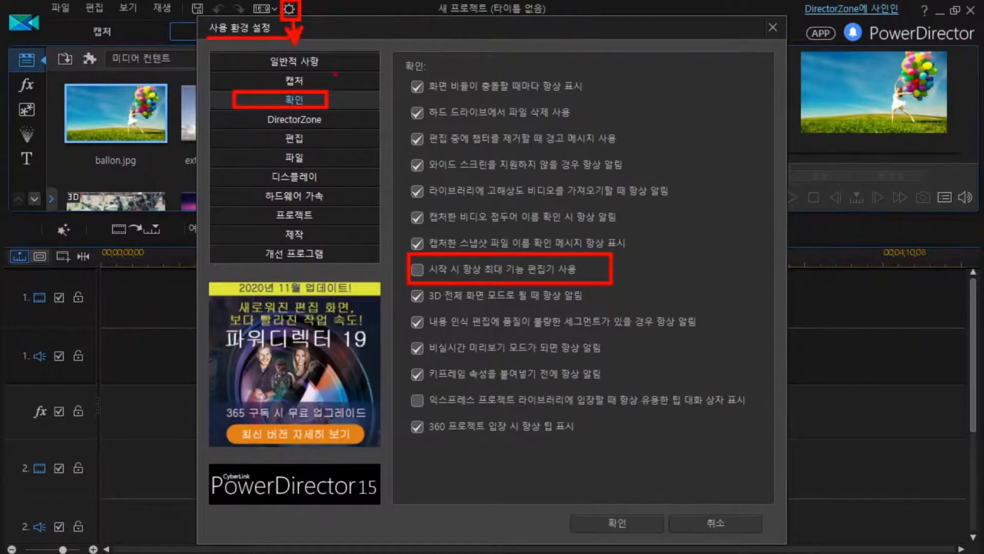
{"action": "key", "text": "ctrl"}
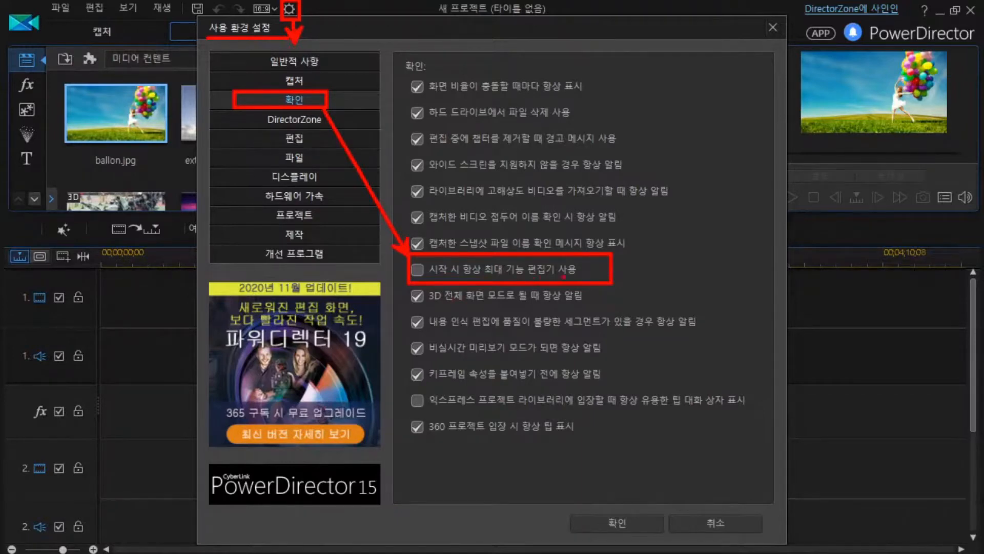
{"action": "left_click", "coordinate": [564, 276]}
{"action": "left_click", "coordinate": [425, 278]}
{"action": "mouse_move", "coordinate": [413, 264]}
{"action": "left_mouse_down"}
{"action": "mouse_move", "coordinate": [419, 276]}
{"action": "mouse_move", "coordinate": [426, 265]}
{"action": "left_mouse_up"}
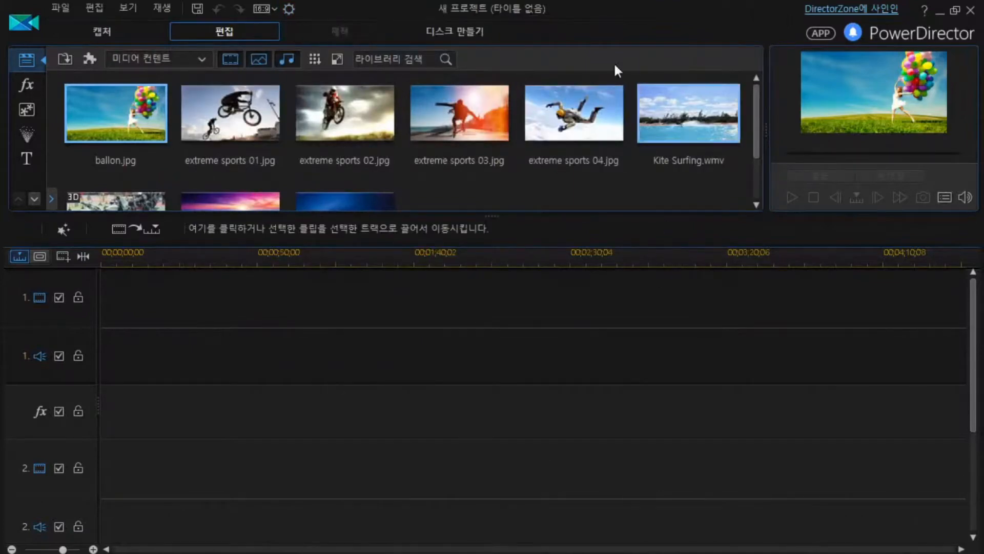
Enable 시작 시 항상 최대 기능 편집기 사용 in the 확인 preferences and clear it again.
{"action": "left_click", "coordinate": [290, 9]}
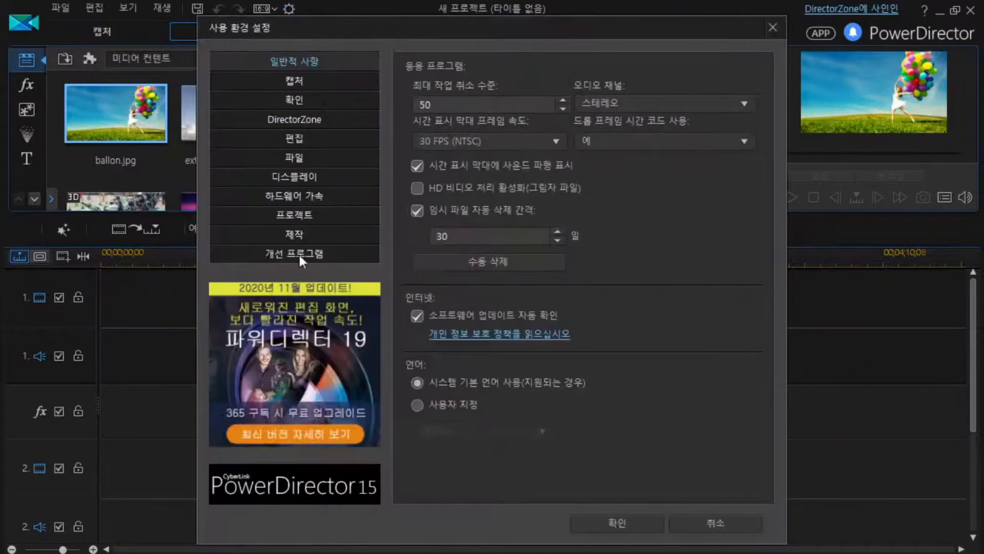
{"action": "left_click", "coordinate": [303, 103]}
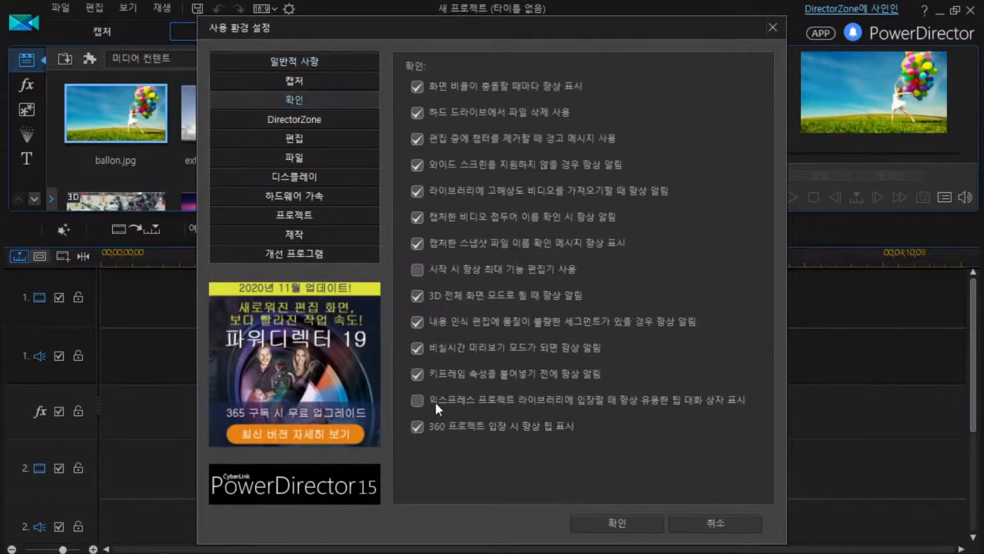
{"action": "left_click", "coordinate": [454, 263]}
{"action": "left_click", "coordinate": [568, 268]}
{"action": "left_click", "coordinate": [419, 270]}
{"action": "left_click", "coordinate": [103, 20]}
{"action": "left_click", "coordinate": [443, 264]}
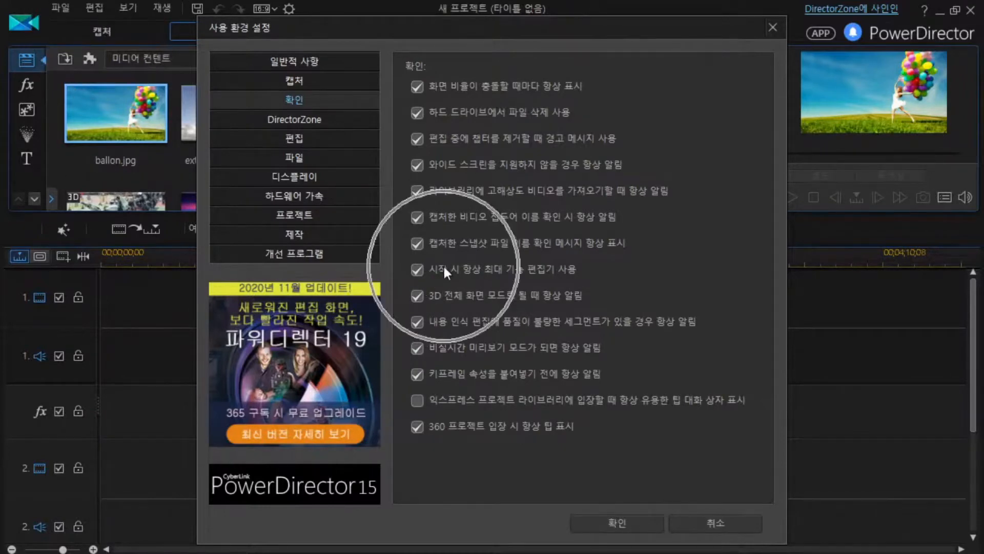
{"action": "left_click", "coordinate": [417, 269]}
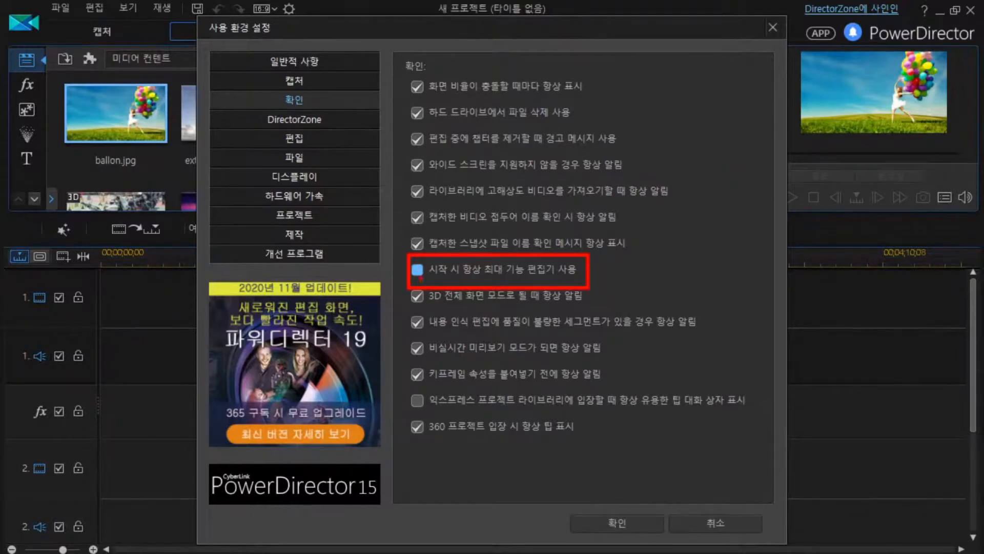
{"action": "left_click", "coordinate": [420, 274]}
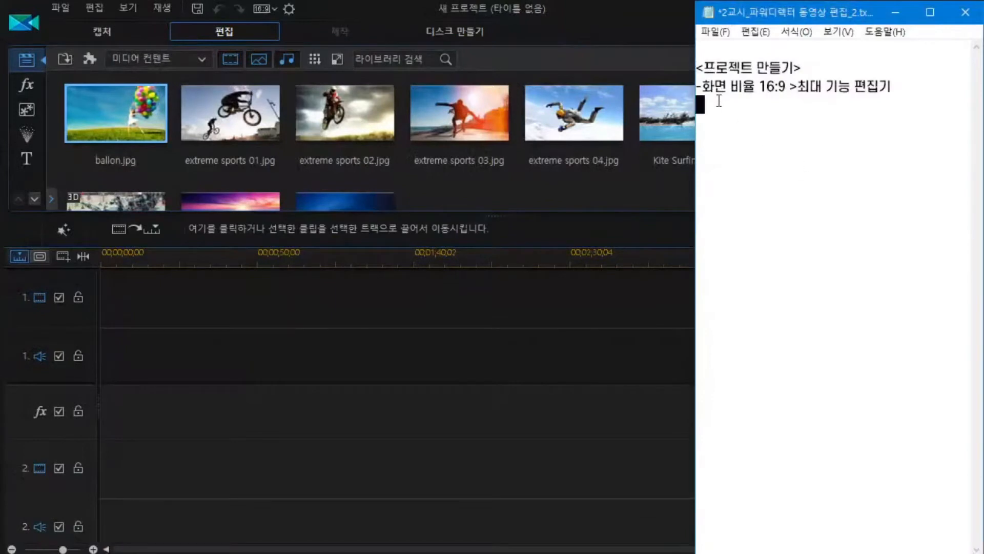
In the Notepad notes, paste the line "사용 환경설정>확인>시작 시 항상 최대 기능 편집기 사용: 체크 해제", widen the window and prefix the line with "-".
{"action": "left_click", "coordinate": [720, 102]}
{"action": "key", "text": "ctrl+v"}
{"action": "key", "text": "Return"}
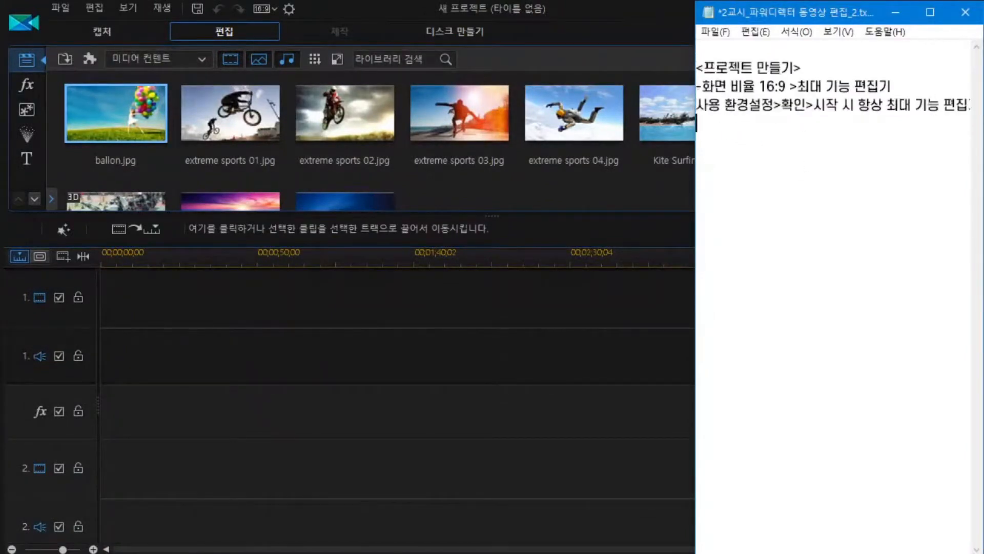
{"action": "left_click_drag", "start_coordinate": [696, 194], "coordinate": [668, 193]}
{"action": "left_click", "coordinate": [782, 167]}
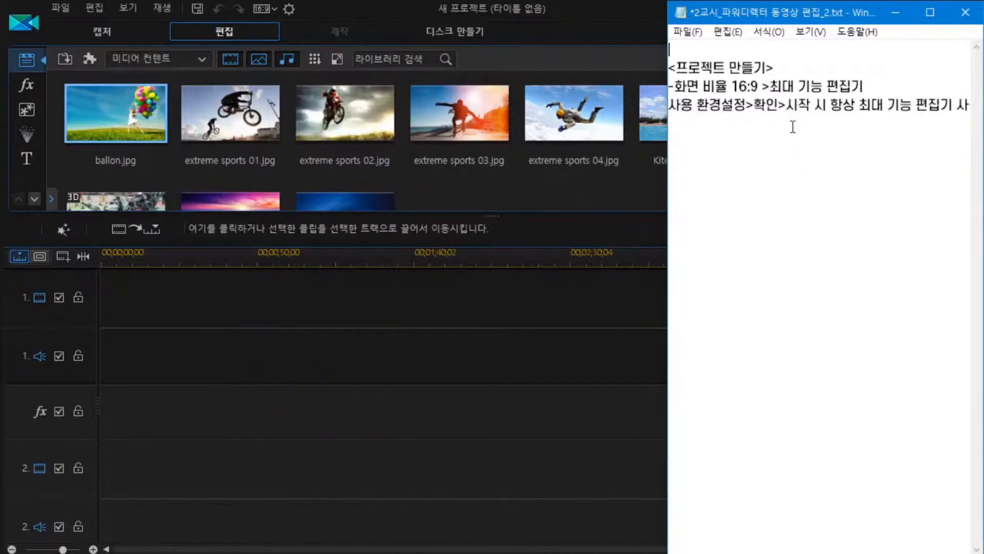
{"action": "left_click", "coordinate": [670, 105]}
{"action": "type", "text": "-"}
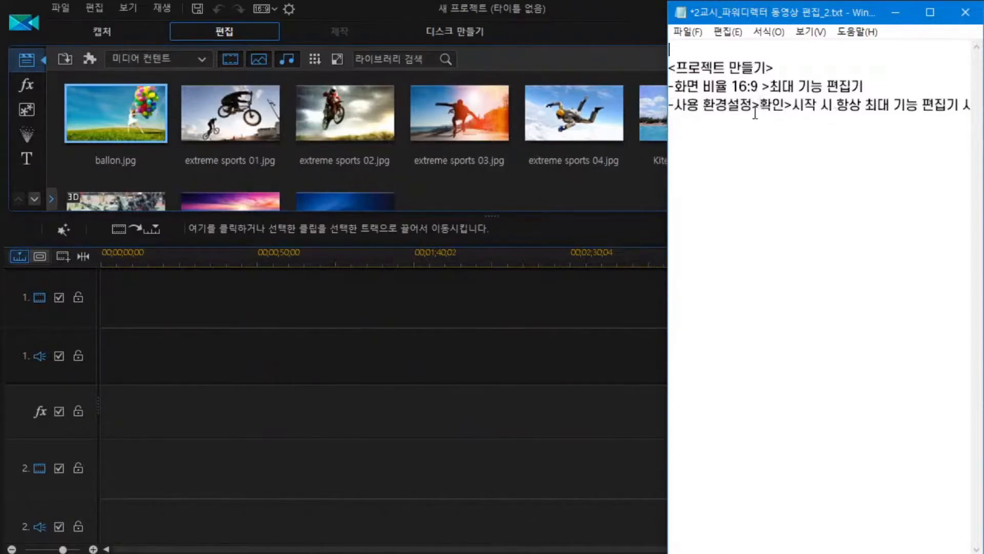
Split the pasted note after 확인 so the 시작 시 항상 part starts a new line with ">", removing the leftover ">" after 확인.
{"action": "left_click", "coordinate": [792, 105]}
{"action": "key", "text": "Return"}
{"action": "type", "text": ">"}
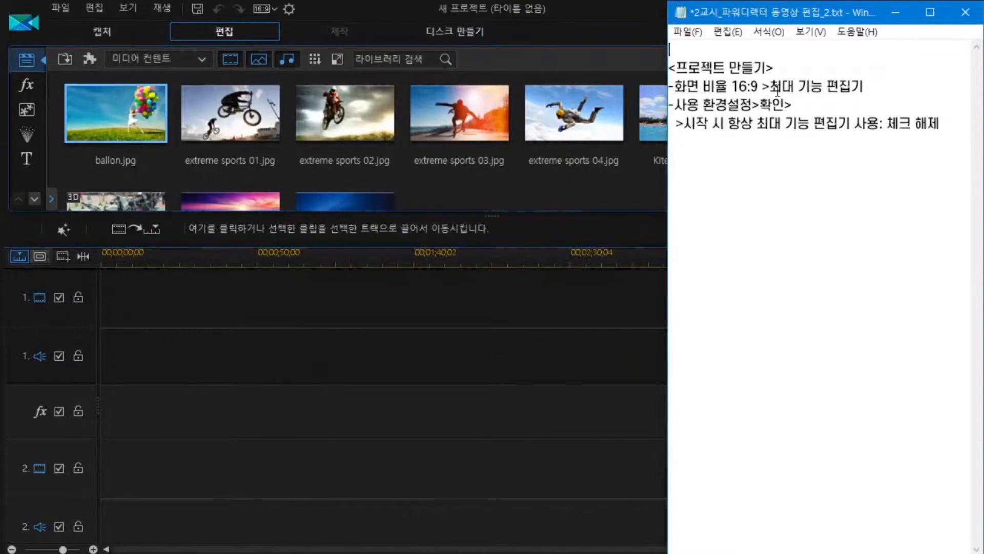
{"action": "left_click", "coordinate": [794, 104]}
{"action": "key", "text": "BackSpace"}
Correct 사용 환경설정 to 사용자 환경설정 in the note and switch back to PowerDirector.
{"action": "left_click", "coordinate": [950, 129]}
{"action": "key", "text": "ctrl"}
{"action": "key", "text": "ctrl"}
{"action": "key", "text": "ctrl"}
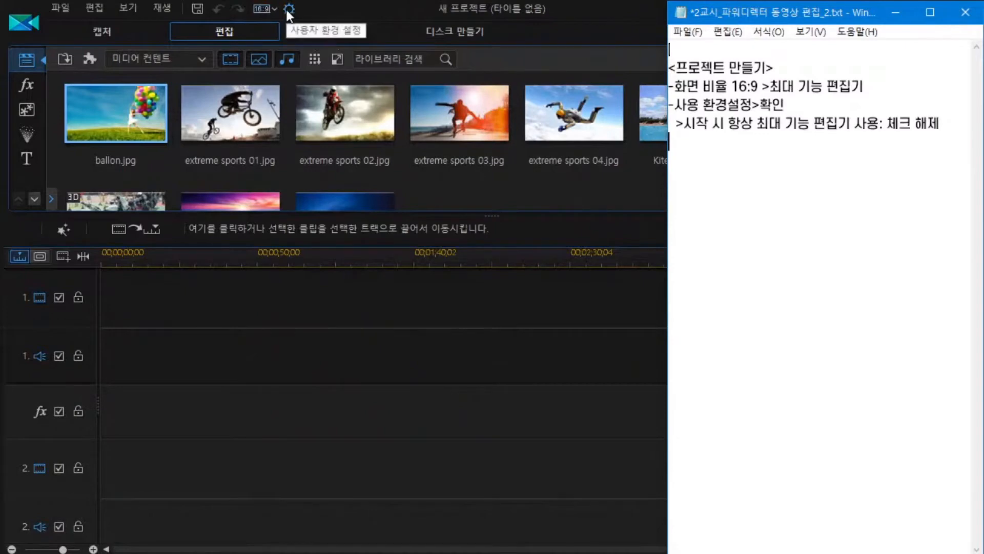
{"action": "key", "text": "ctrl"}
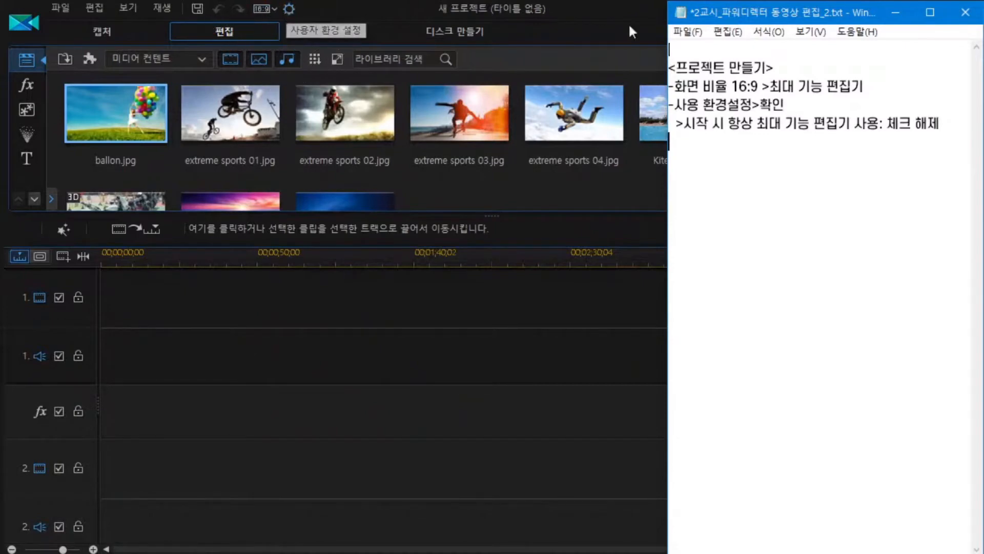
{"action": "left_click", "coordinate": [697, 104]}
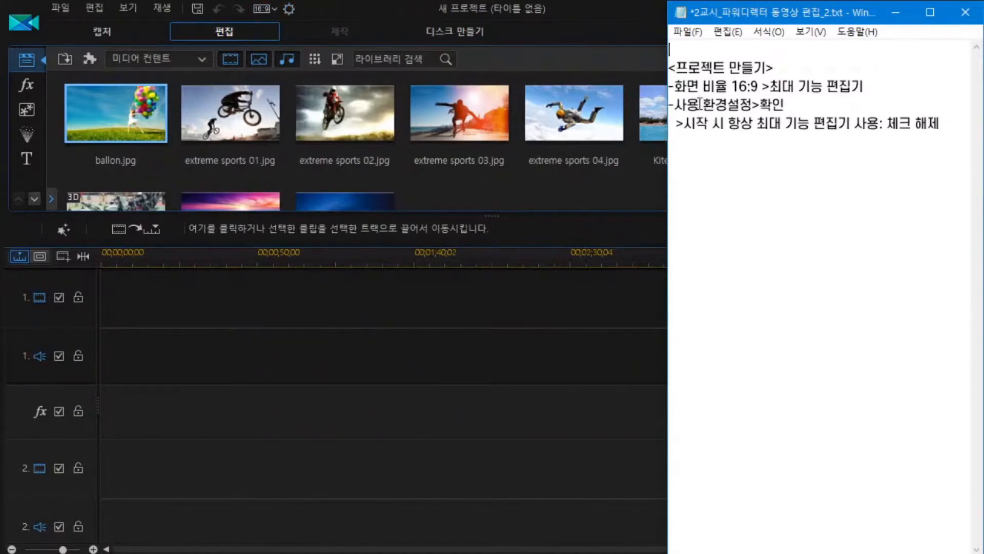
{"action": "type", "text": "자"}
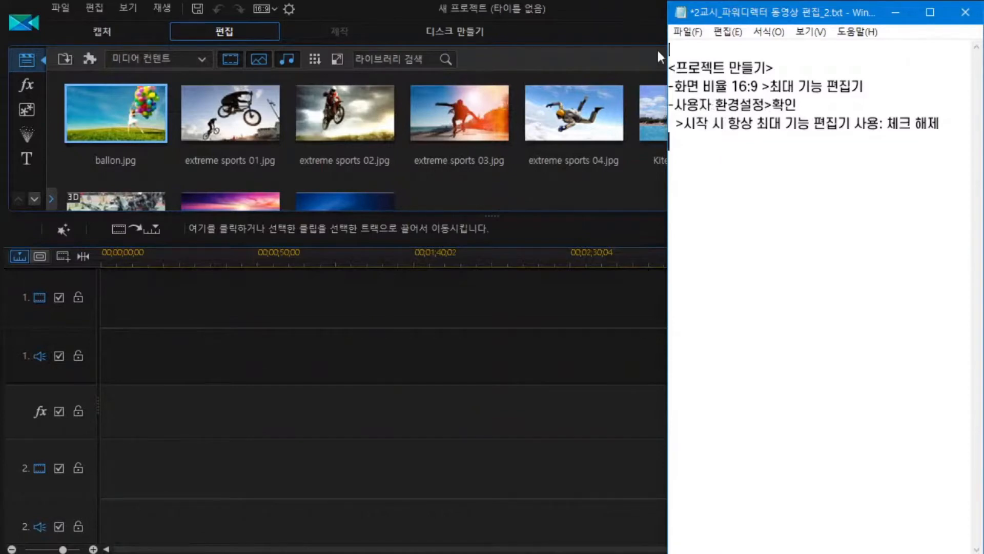
{"action": "left_click", "coordinate": [636, 14]}
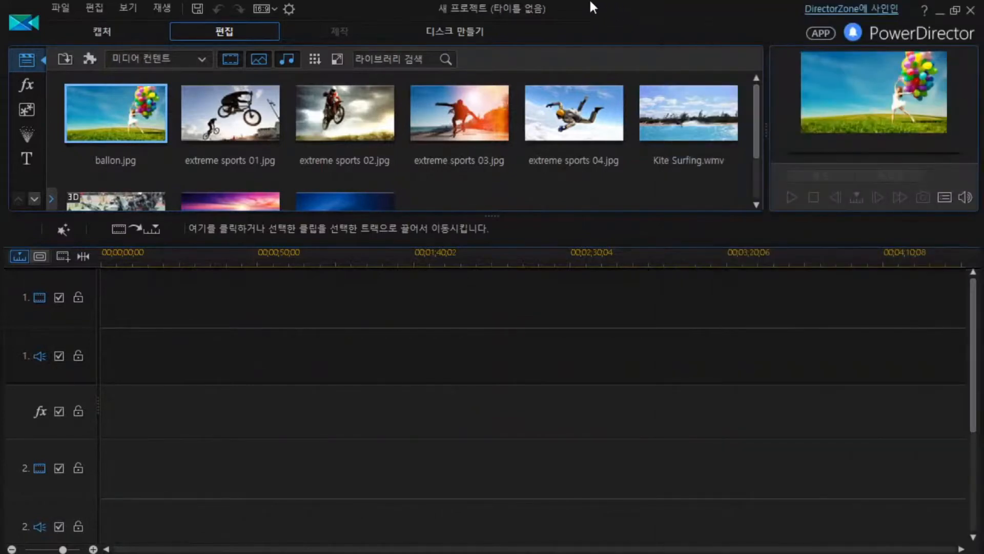
{"action": "key", "text": "ctrl"}
{"action": "left_click", "coordinate": [519, 264]}
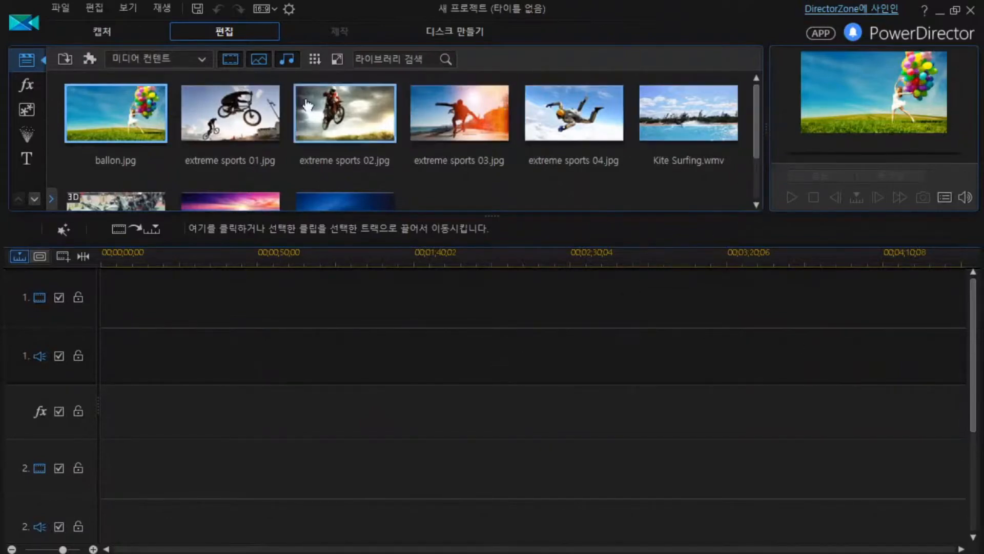
{"action": "left_click", "coordinate": [315, 137]}
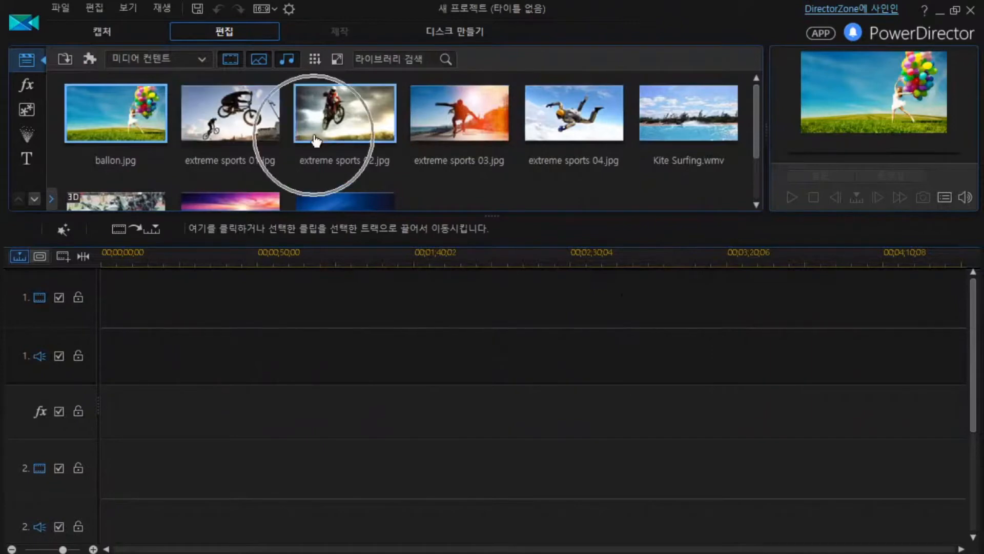
{"action": "left_click", "coordinate": [906, 116]}
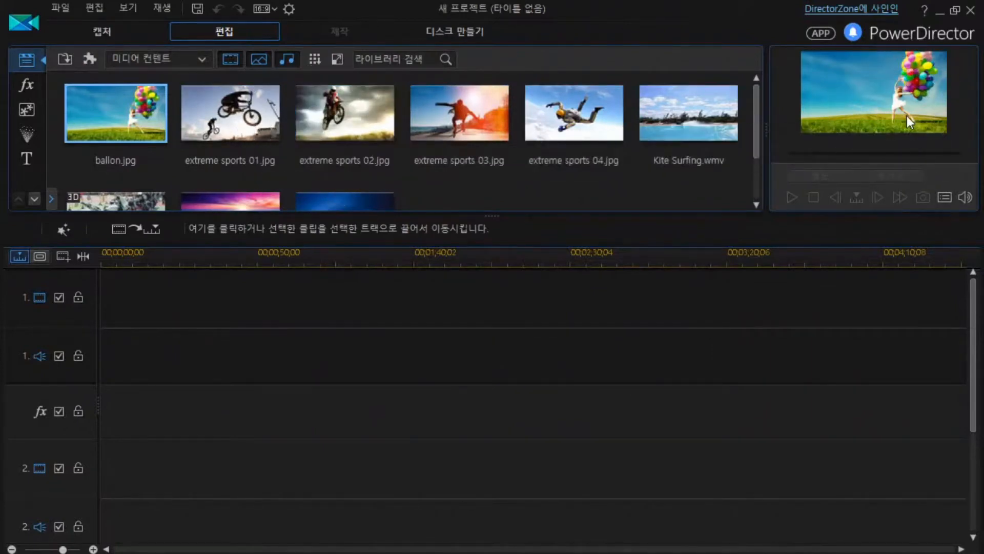
{"action": "left_click", "coordinate": [202, 310]}
Enlarge the preview and the media library by adjusting the dividers between library, preview and timeline until all sample clips fit.
{"action": "left_click_drag", "start_coordinate": [765, 127], "coordinate": [635, 149]}
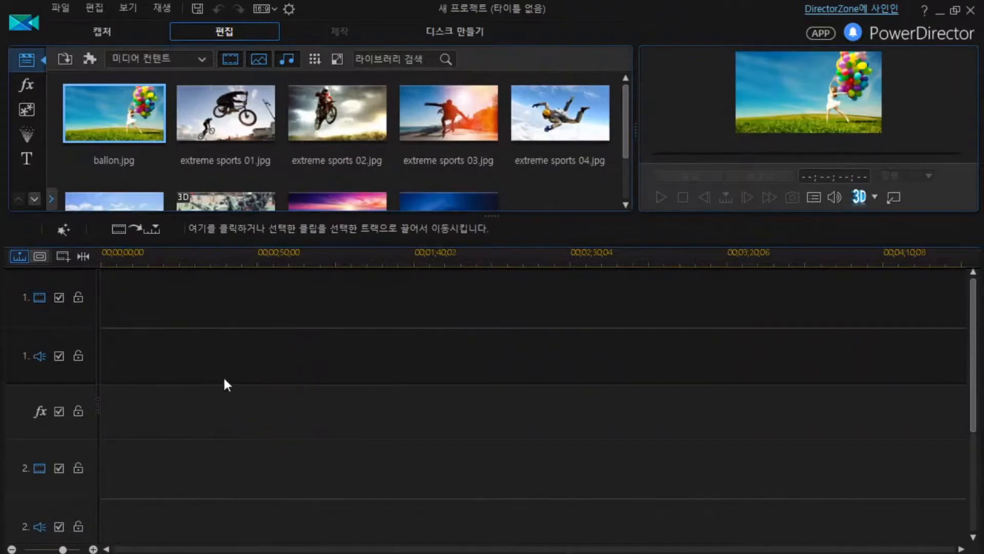
{"action": "left_click", "coordinate": [490, 216]}
{"action": "left_click_drag", "start_coordinate": [506, 287], "coordinate": [514, 328]}
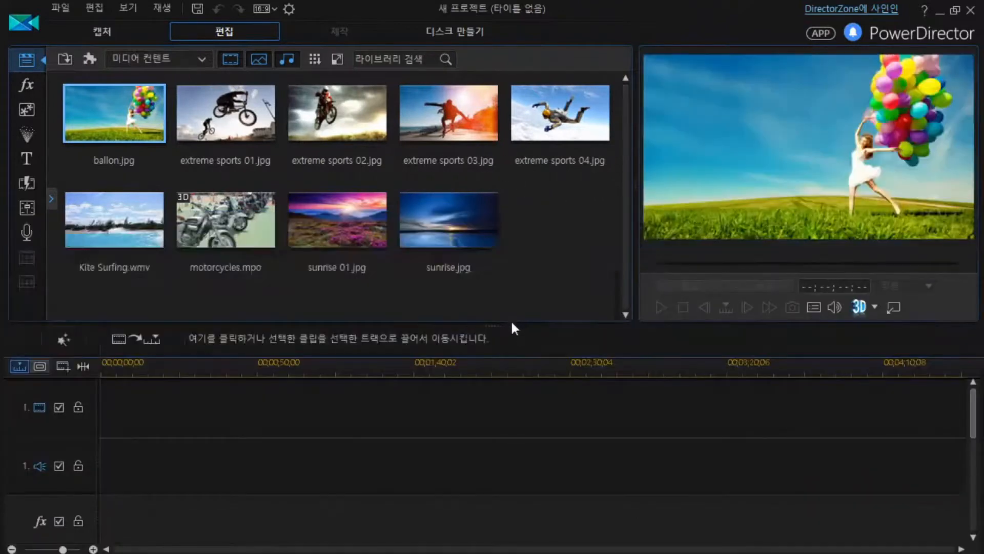
{"action": "left_click_drag", "start_coordinate": [638, 183], "coordinate": [661, 189]}
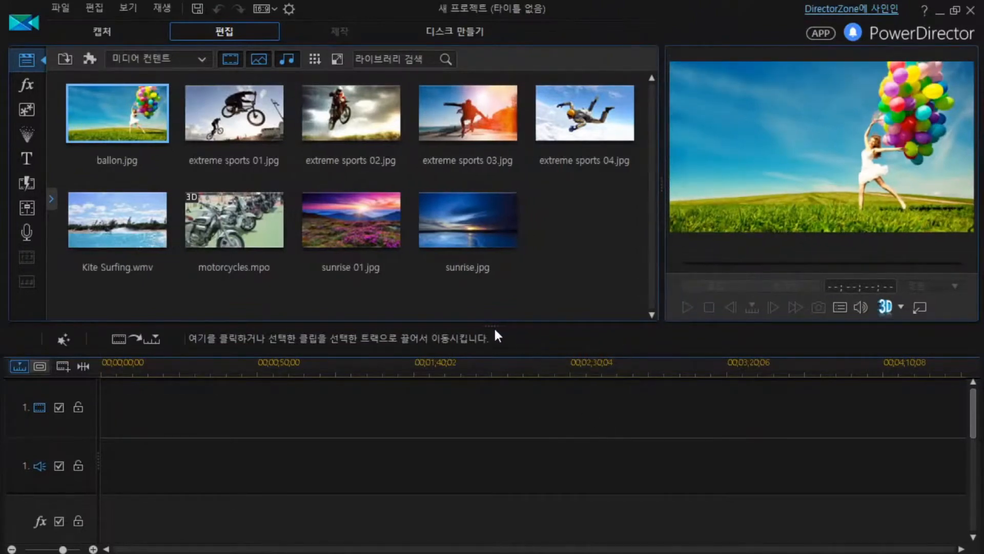
{"action": "left_click_drag", "start_coordinate": [492, 326], "coordinate": [496, 309]}
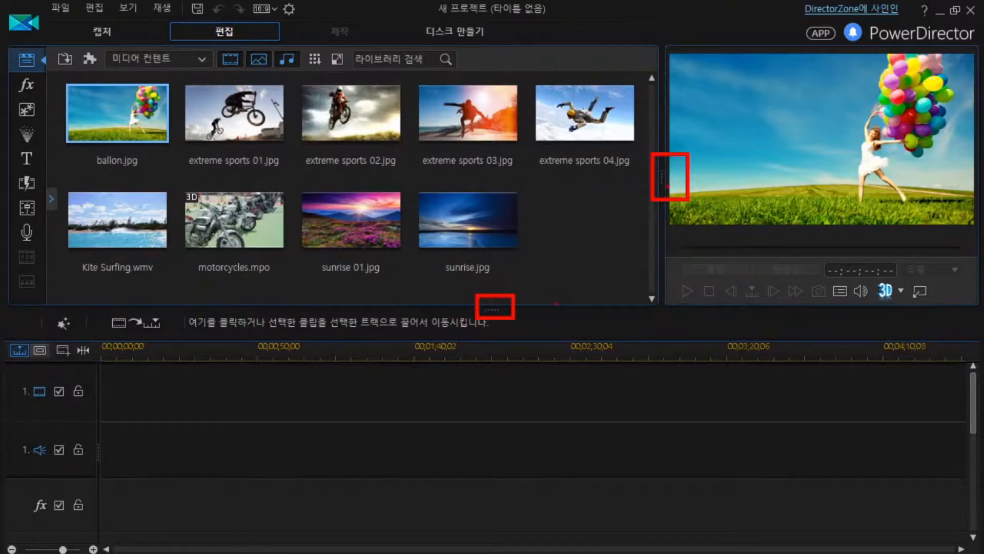
Switch the editing area from timeline view to storyboard view (스토리보드 보기).
{"action": "key", "text": "ctrl"}
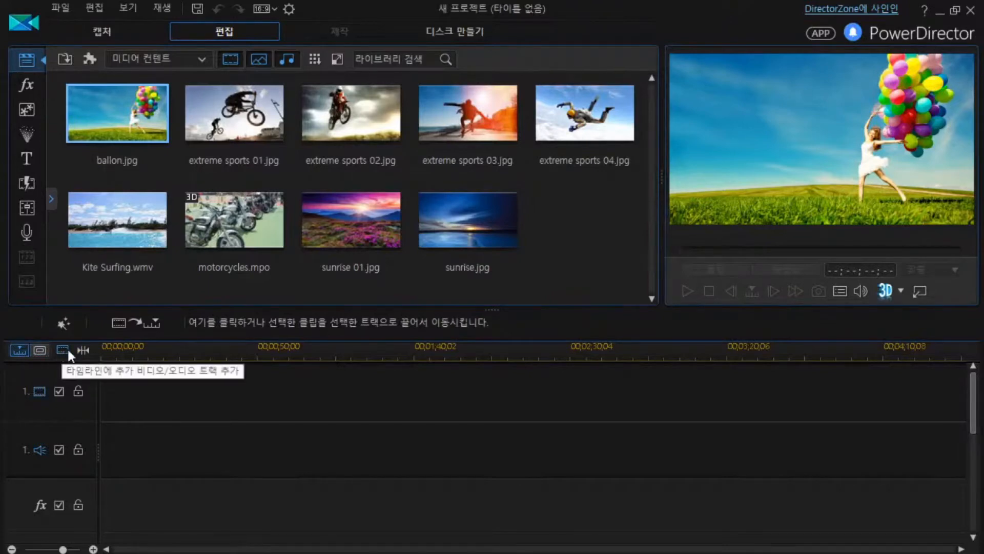
{"action": "left_click", "coordinate": [25, 351]}
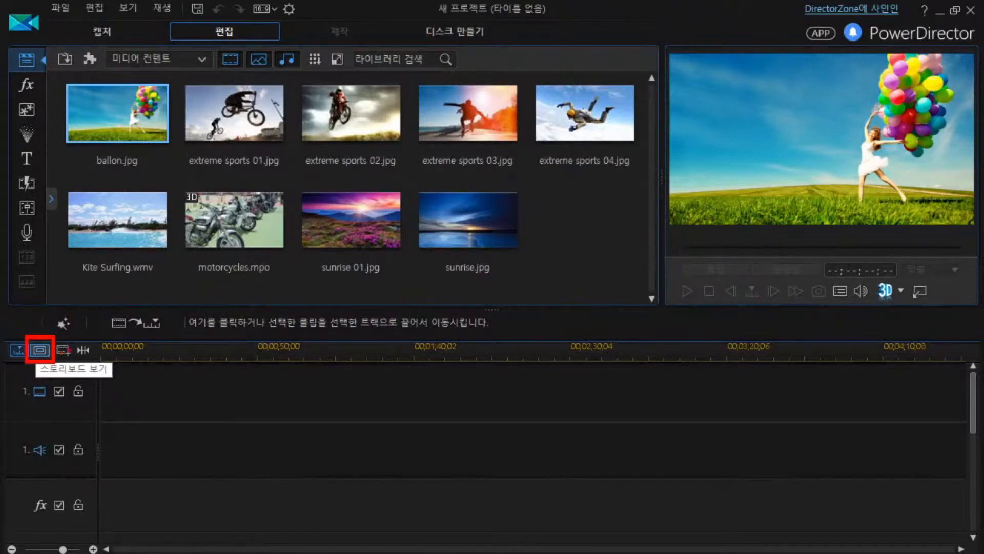
{"action": "left_click", "coordinate": [39, 351]}
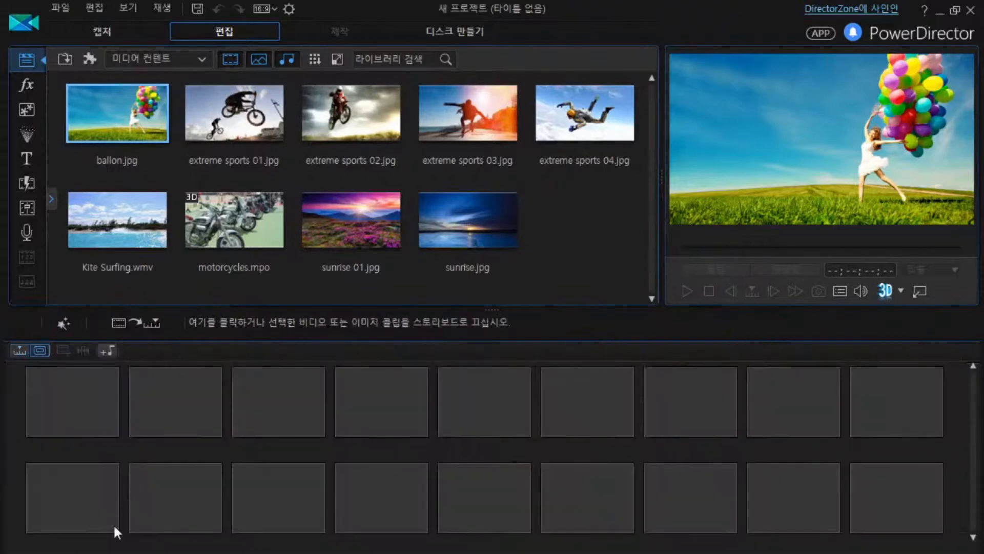
Switch the editing area back to timeline view and select ballon.jpg in the media library.
{"action": "left_click", "coordinate": [122, 413]}
{"action": "left_click", "coordinate": [20, 349]}
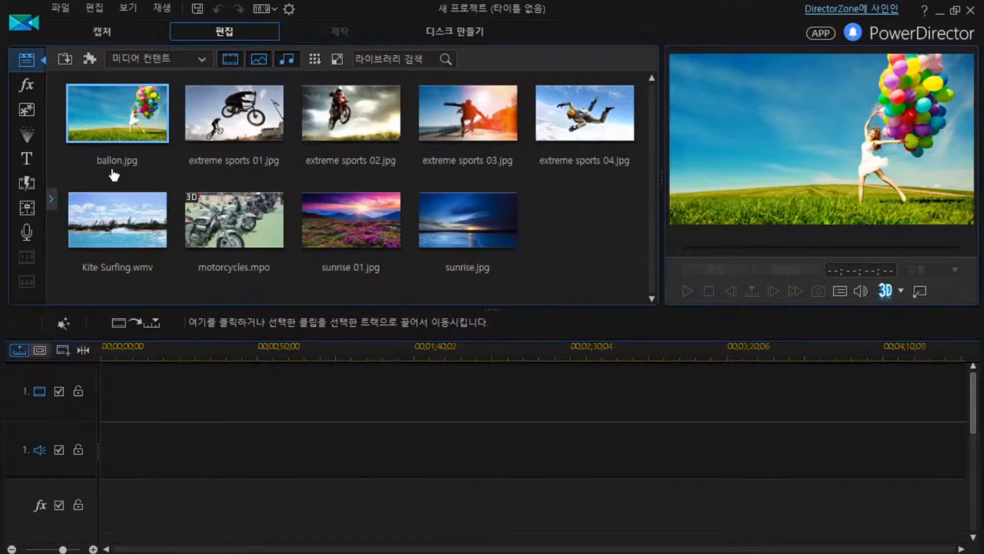
{"action": "left_click", "coordinate": [133, 112]}
Try selecting motorcycles.mpo, extreme sports 04.jpg and Kite Surfing.wmv individually together with ballon.jpg in the media library.
{"action": "key", "text": "ctrl"}
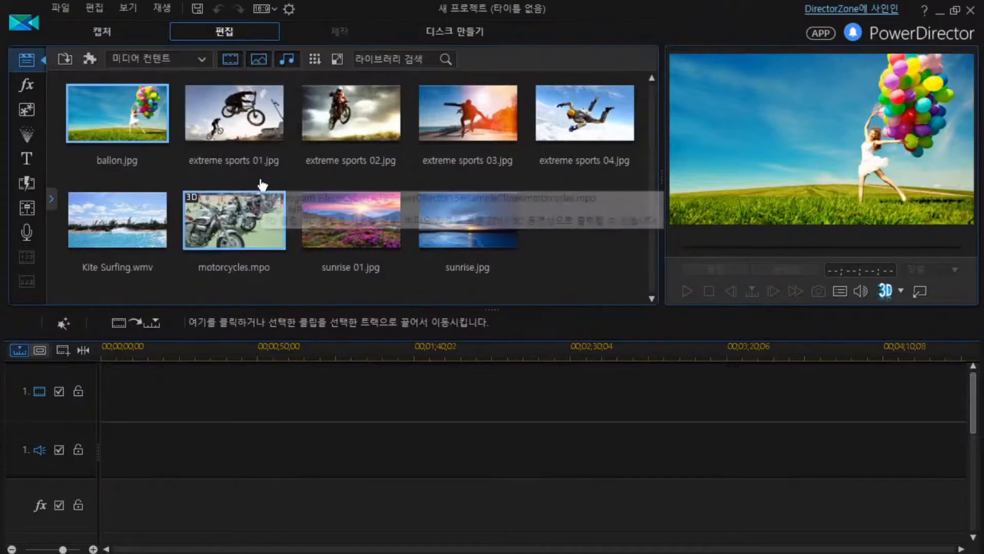
{"action": "key", "text": "ctrl"}
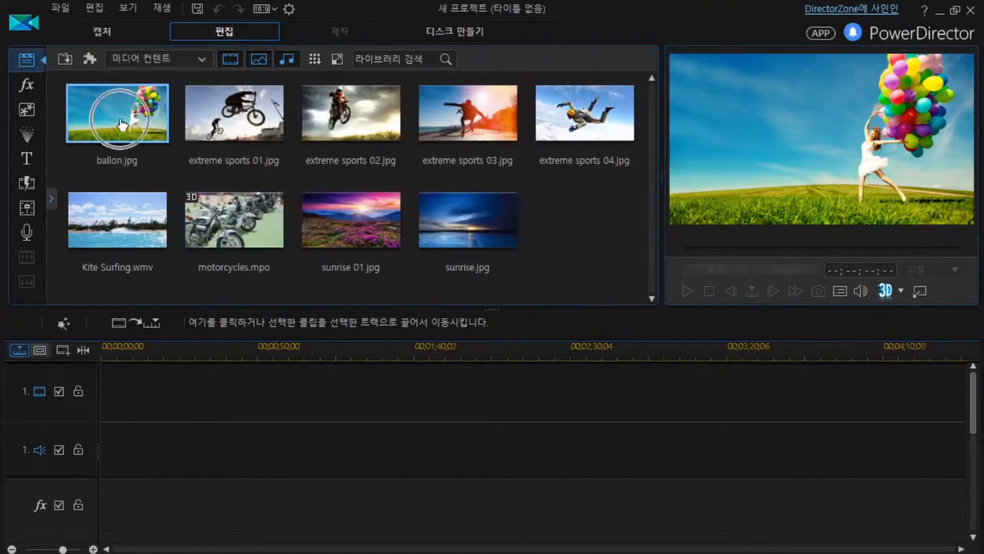
{"action": "mouse_move", "coordinate": [121, 125]}
{"action": "left_click", "coordinate": [541, 88], "text": "ctrl"}
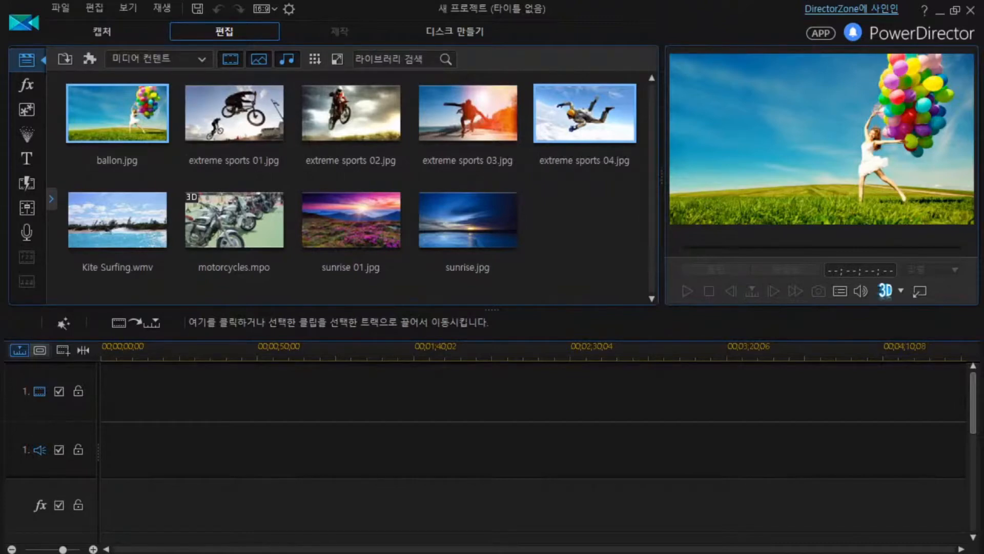
{"action": "left_click", "coordinate": [111, 129]}
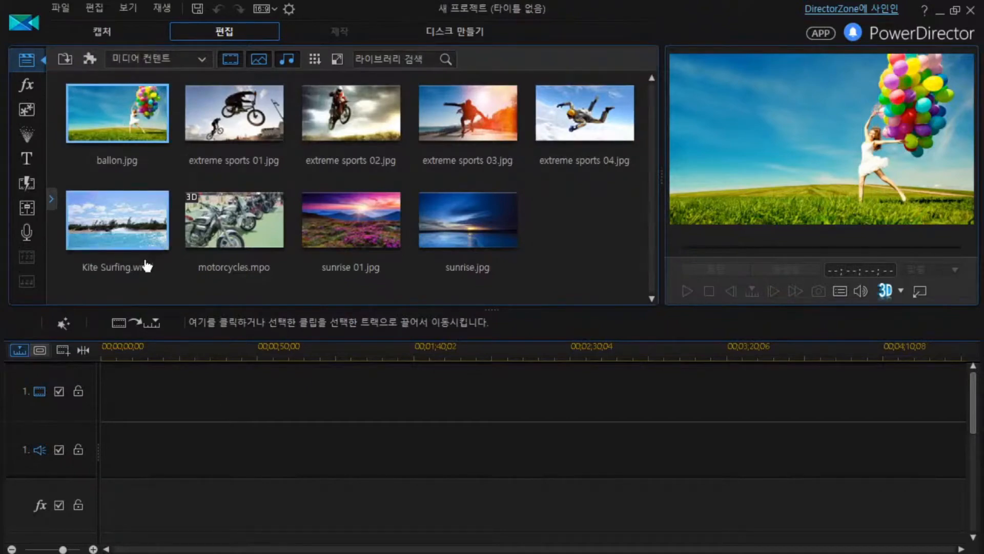
Select only ballon.jpg in the media library and insert it at the start of video track 1.
{"action": "left_click", "coordinate": [117, 129]}
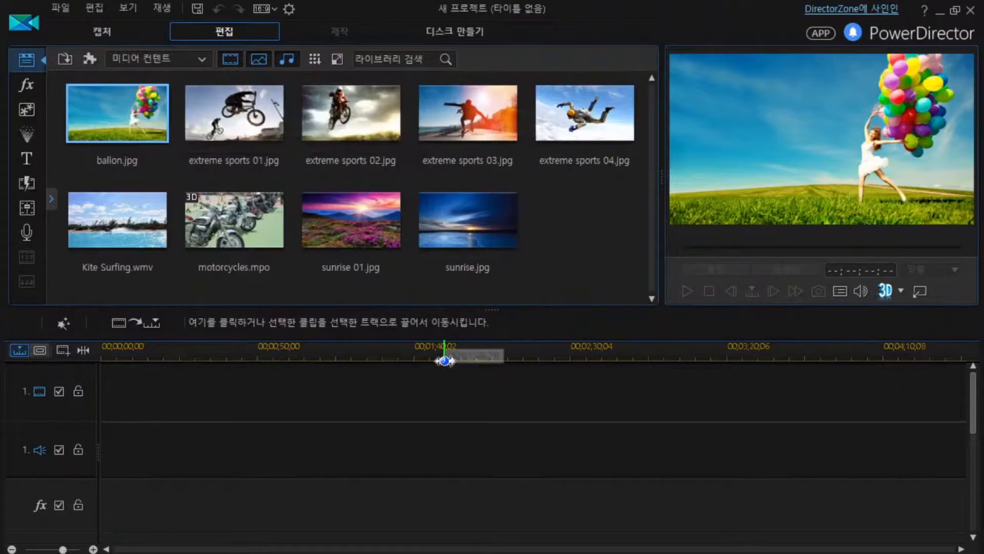
{"action": "left_click", "coordinate": [129, 329]}
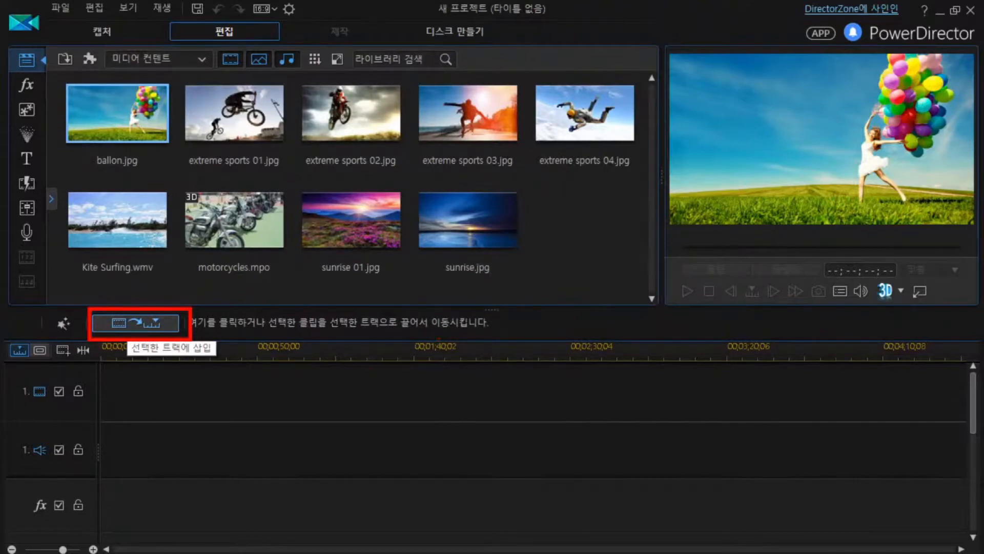
{"action": "left_click", "coordinate": [152, 334]}
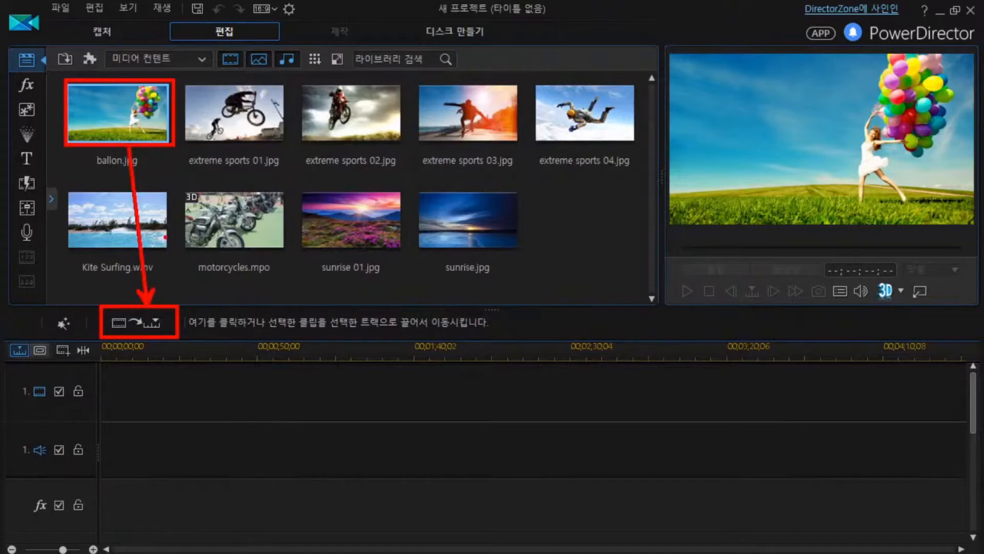
{"action": "left_click", "coordinate": [143, 321]}
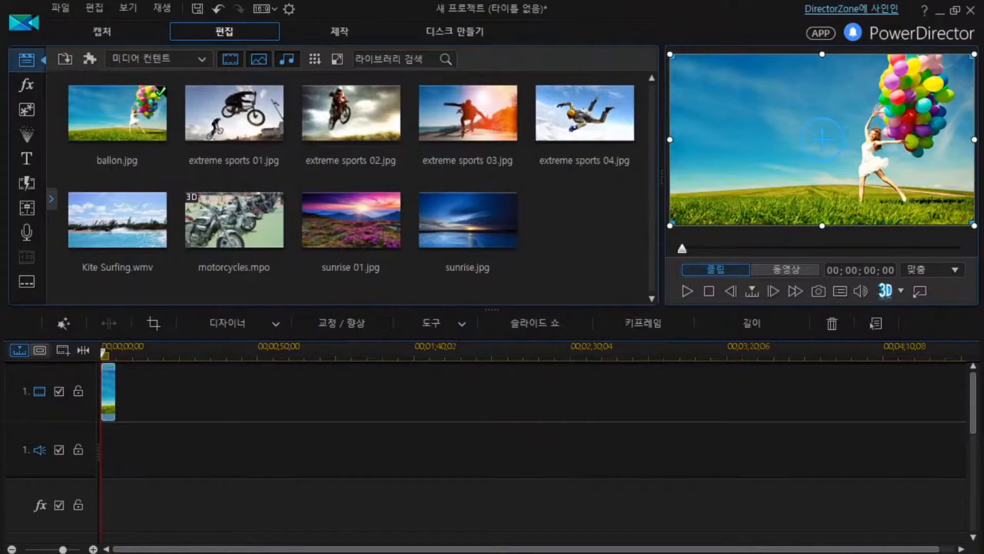
Stretch the timeline scale to widen the ballon clip and check the clip's start, end and duration.
{"action": "left_click", "coordinate": [103, 385]}
{"action": "left_click_drag", "start_coordinate": [124, 350], "coordinate": [365, 359]}
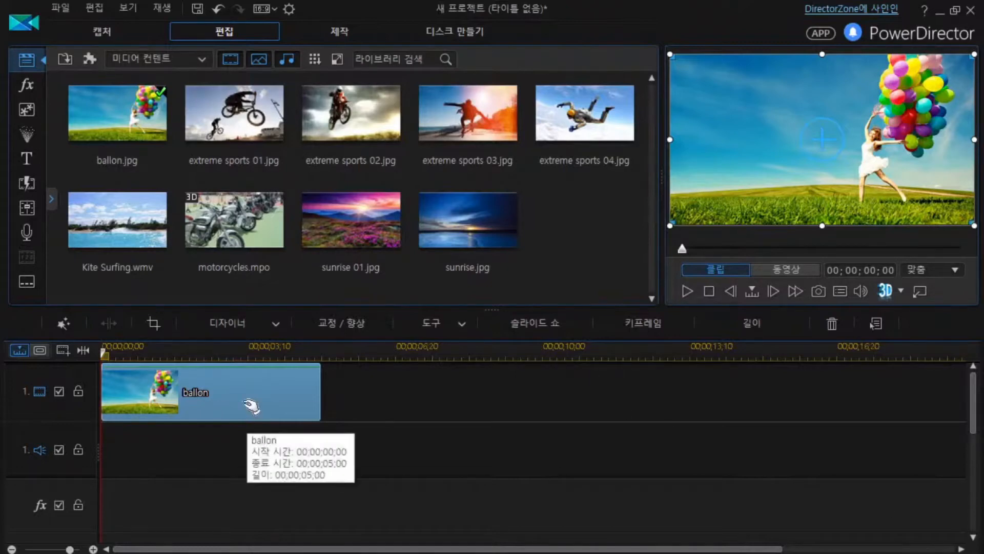
{"action": "key", "text": "ctrl"}
{"action": "key", "text": "ctrl"}
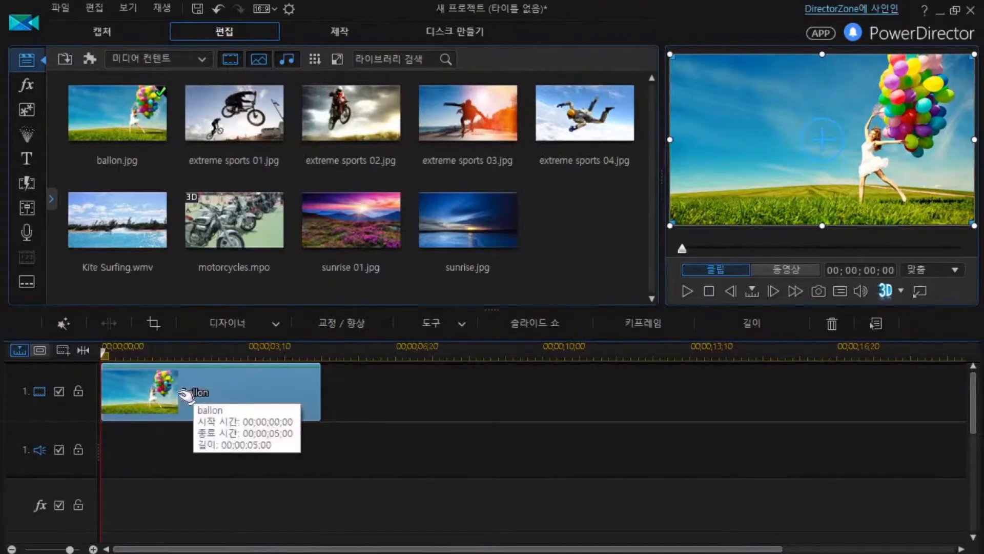
{"action": "key", "text": "ctrl"}
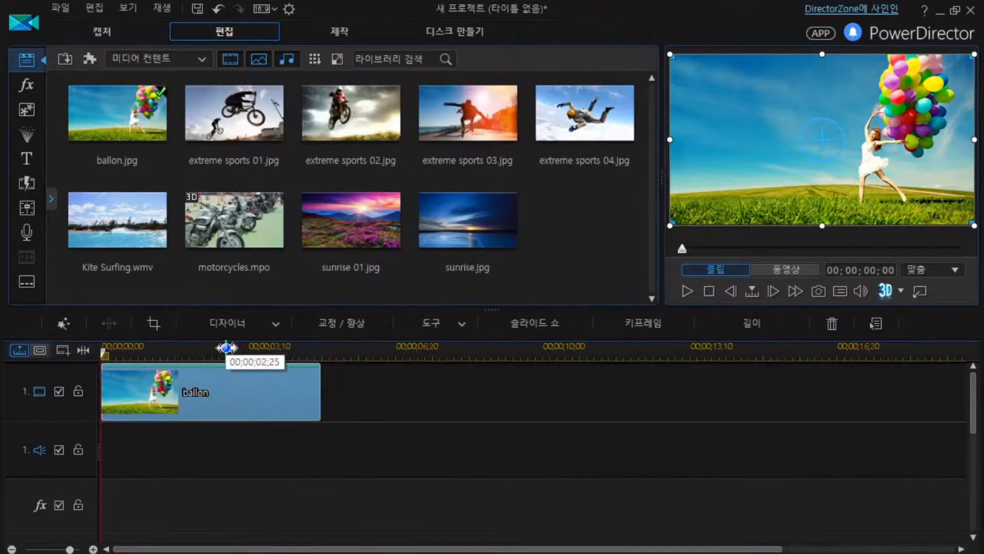
{"action": "key", "text": "ctrl"}
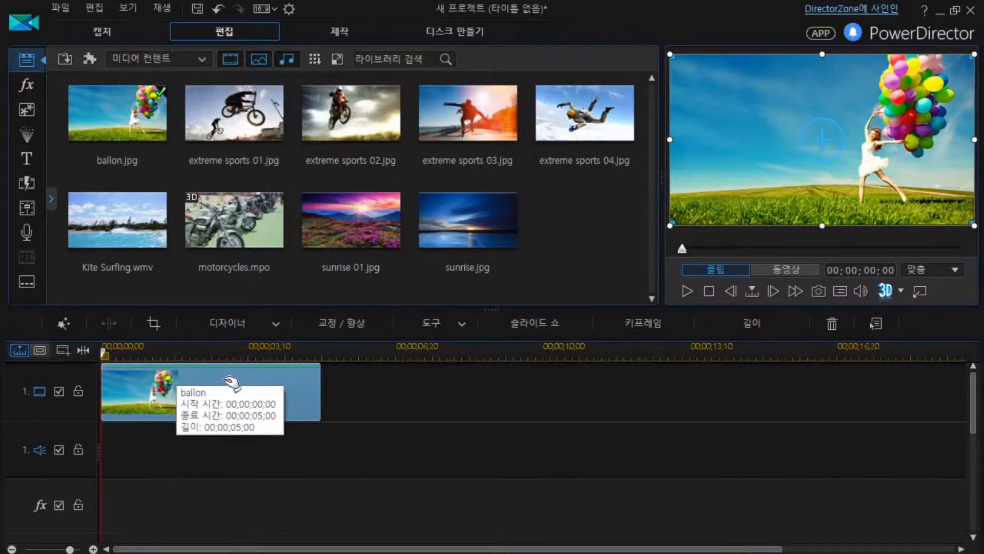
{"action": "left_click", "coordinate": [196, 391]}
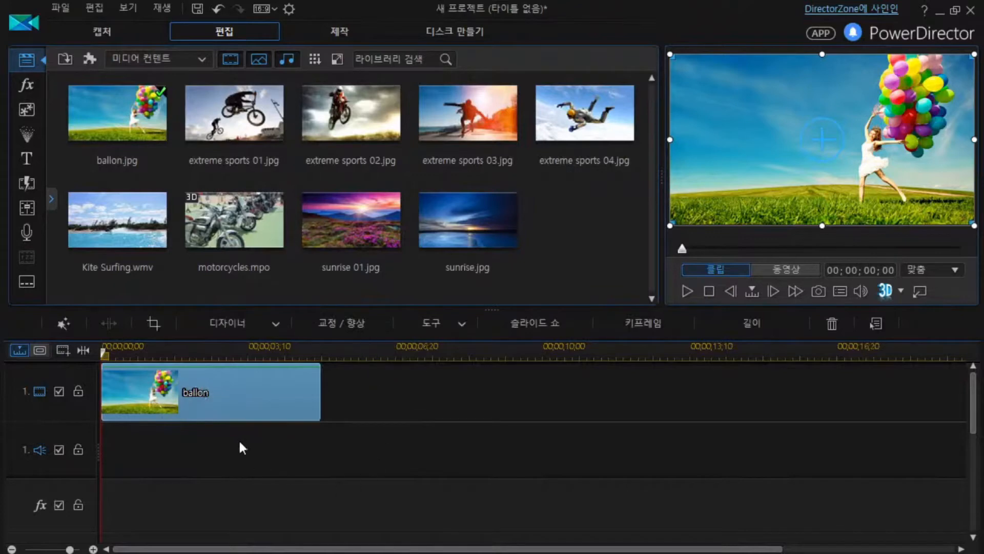
{"action": "key", "text": "ctrl"}
{"action": "key", "text": "ctrl"}
{"action": "key", "text": "ctrl"}
{"action": "key", "text": "ctrl"}
{"action": "key", "text": "ctrl"}
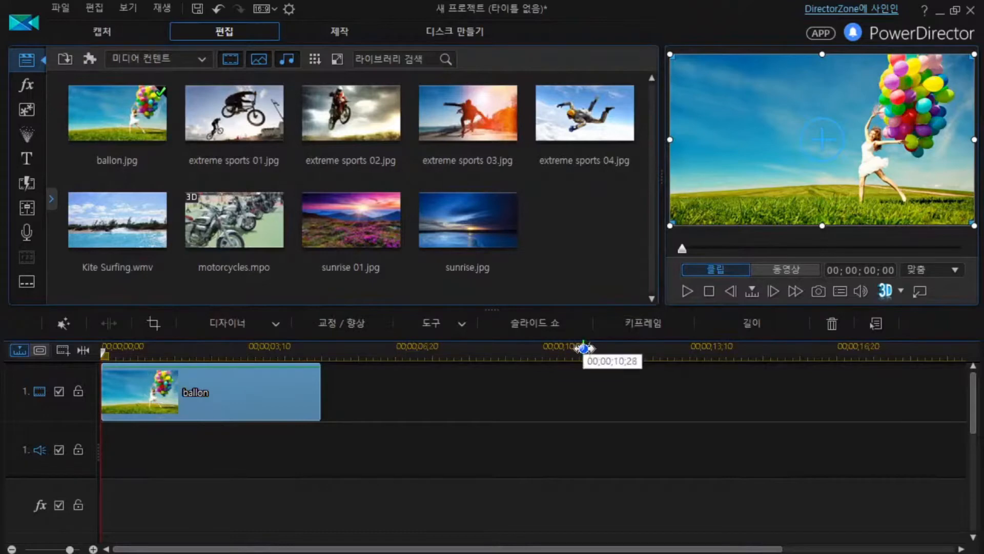
{"action": "key", "text": "ctrl"}
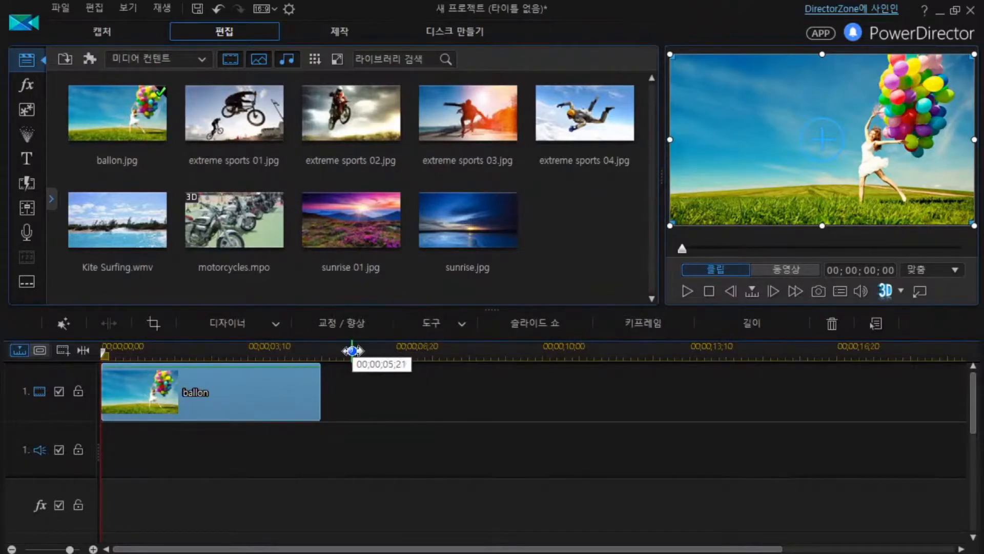
Compress and stretch the timeline scale, ending with ruler labels spaced 00;00;08;10 apart.
{"action": "left_click_drag", "start_coordinate": [352, 347], "coordinate": [125, 352]}
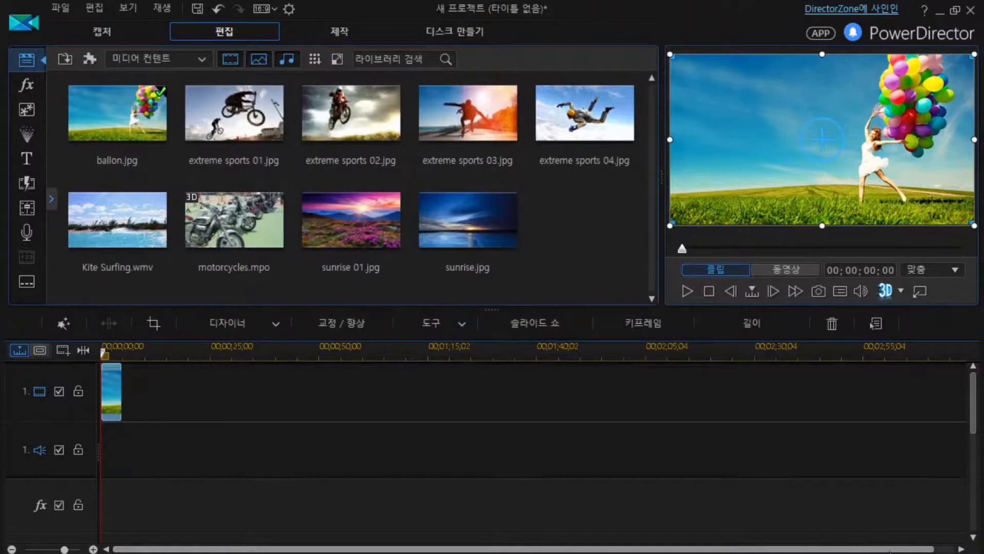
{"action": "mouse_move", "coordinate": [894, 551]}
{"action": "left_mouse_down"}
{"action": "mouse_move", "coordinate": [916, 551]}
{"action": "mouse_move", "coordinate": [895, 551]}
{"action": "left_mouse_up"}
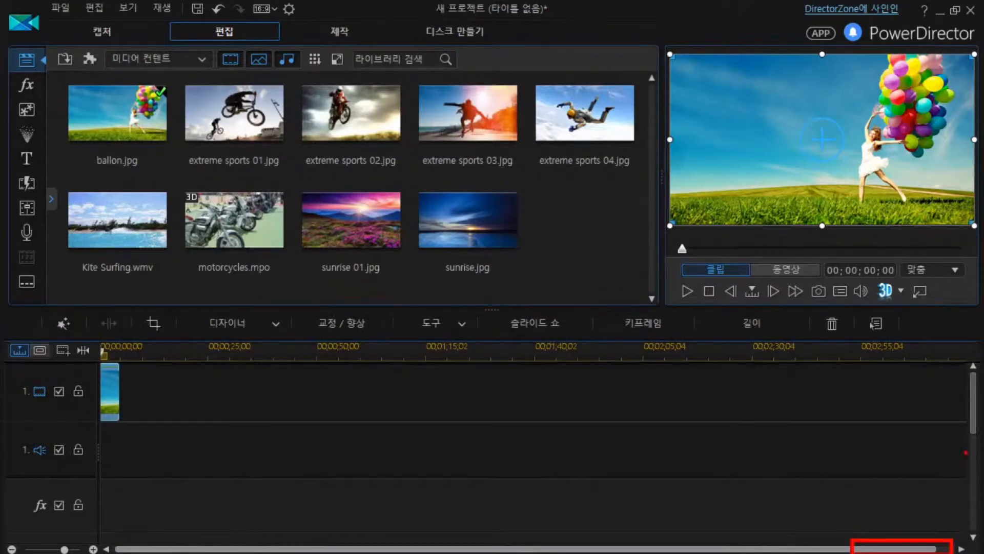
{"action": "left_click_drag", "start_coordinate": [154, 349], "coordinate": [616, 358]}
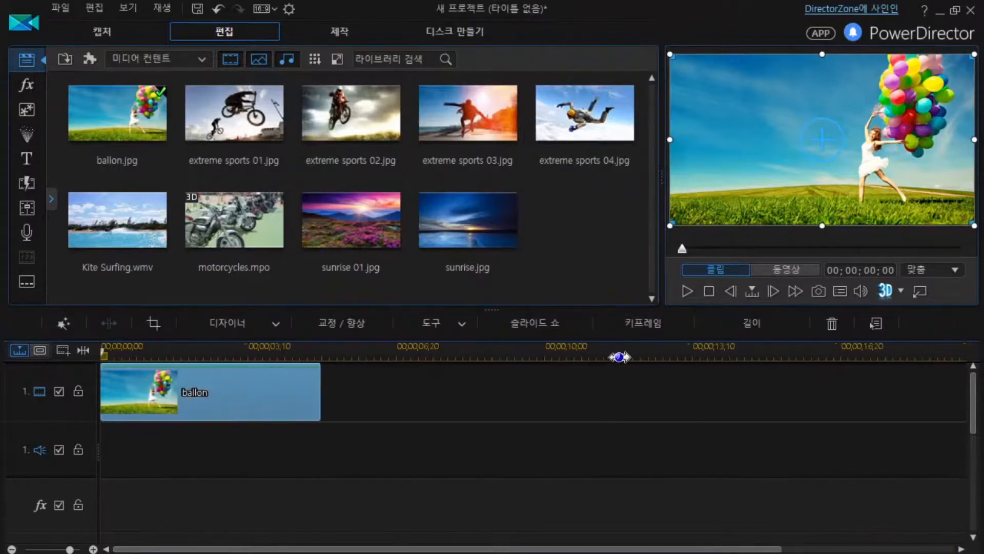
{"action": "left_click_drag", "start_coordinate": [409, 352], "coordinate": [241, 356]}
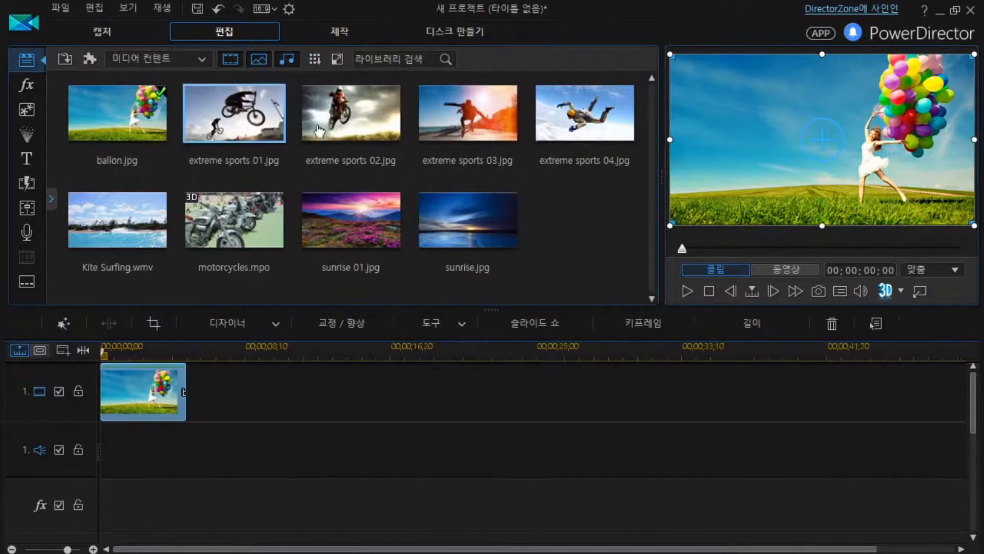
Try to insert extreme sports 01.jpg at the timeline start, and close the insertion options without choosing one.
{"action": "left_click", "coordinate": [236, 123]}
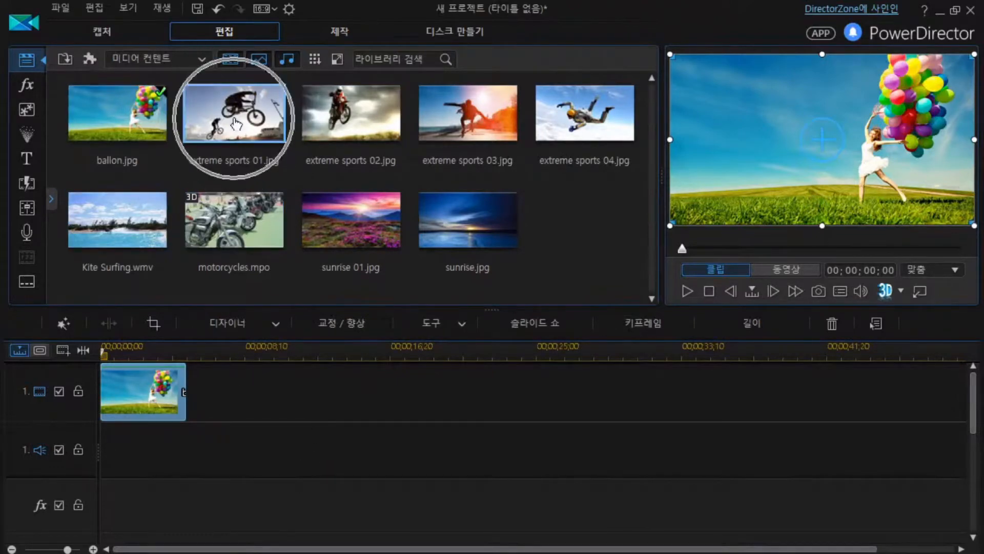
{"action": "left_click", "coordinate": [234, 112]}
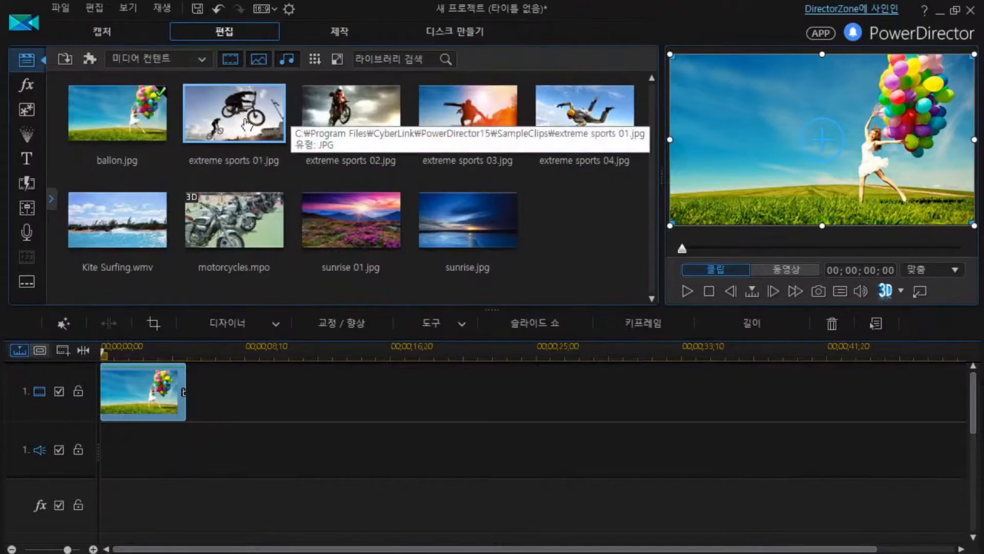
{"action": "left_click", "coordinate": [250, 121]}
{"action": "mouse_move", "coordinate": [177, 79]}
{"action": "left_mouse_down"}
{"action": "mouse_move", "coordinate": [193, 111]}
{"action": "mouse_move", "coordinate": [291, 150]}
{"action": "left_mouse_up"}
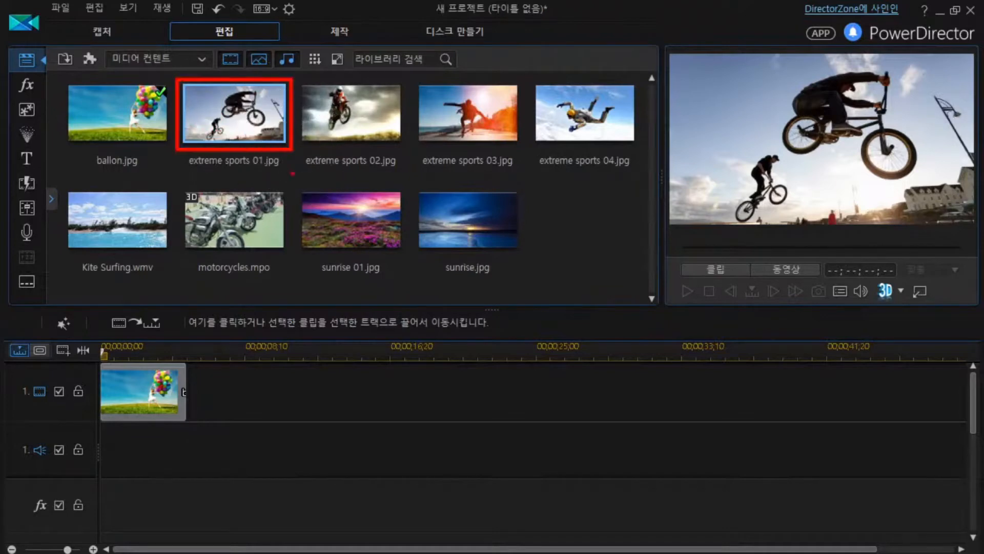
{"action": "left_click", "coordinate": [271, 174]}
{"action": "left_click_drag", "start_coordinate": [106, 304], "coordinate": [190, 342]}
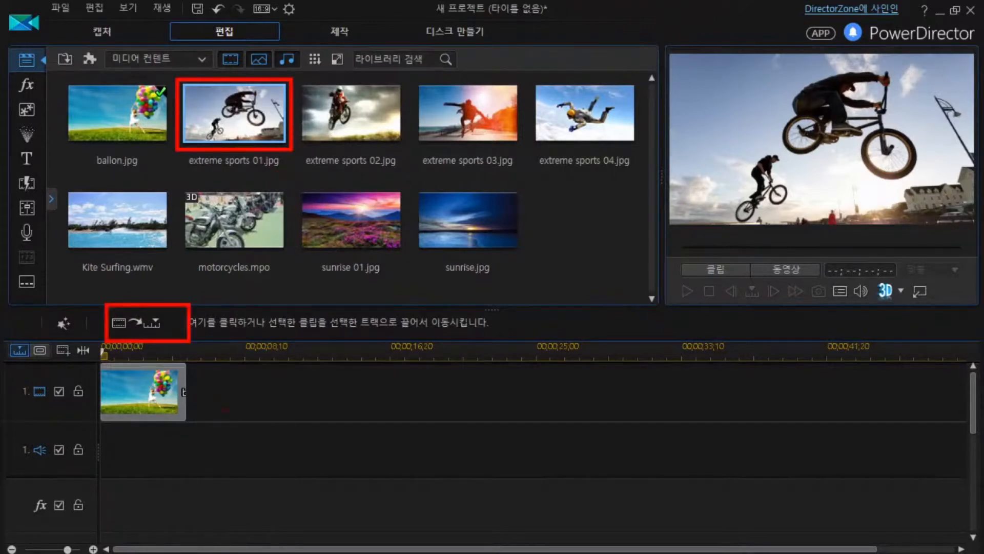
{"action": "left_click", "coordinate": [165, 327]}
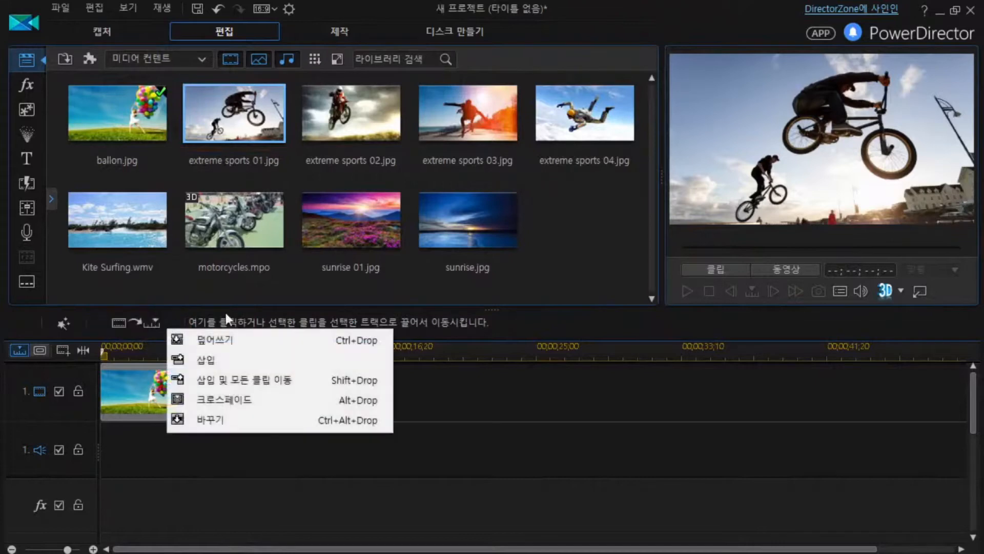
{"action": "left_click", "coordinate": [490, 392]}
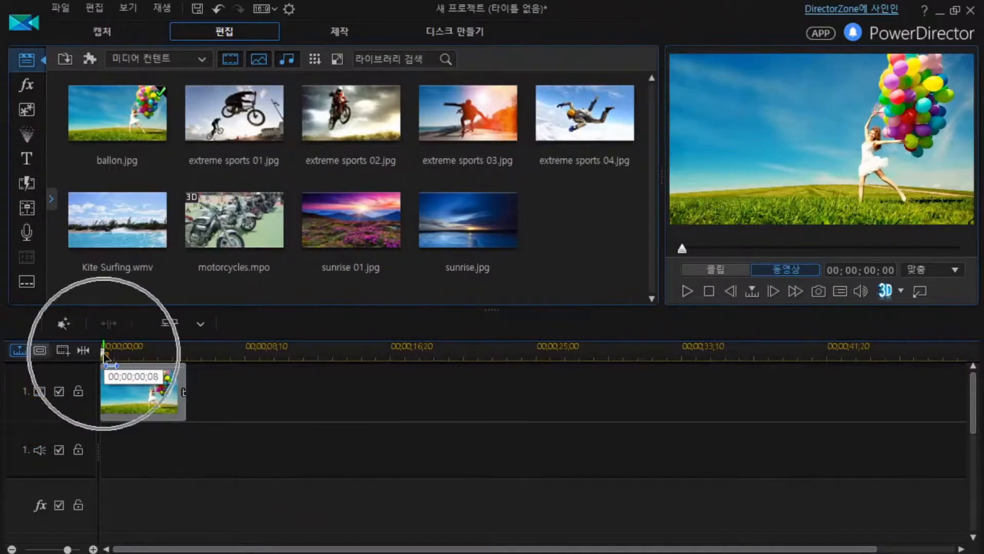
Return the playhead to the timeline start and play the movie in the preview.
{"action": "left_click_drag", "start_coordinate": [104, 354], "coordinate": [132, 353]}
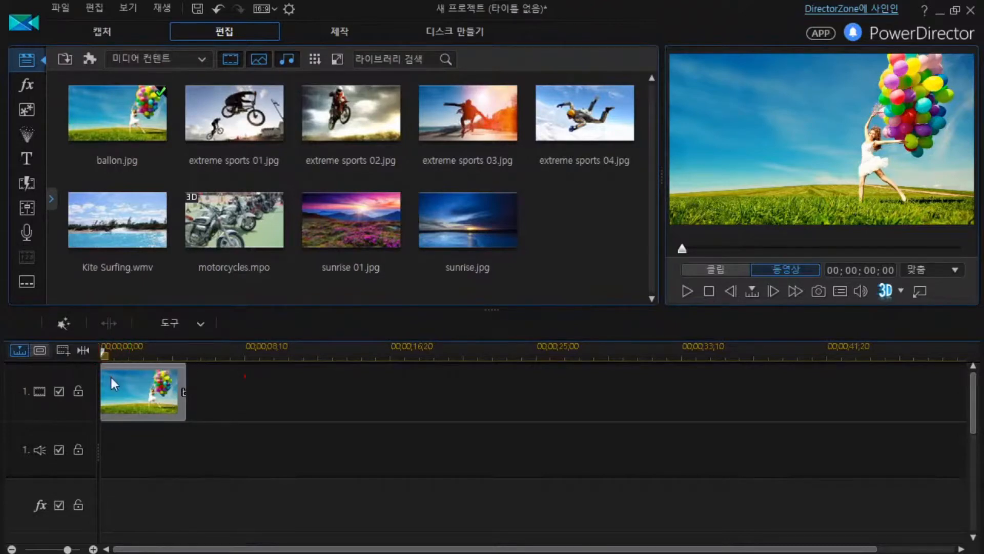
{"action": "left_click", "coordinate": [103, 351]}
{"action": "left_click", "coordinate": [680, 308]}
{"action": "left_click_drag", "start_coordinate": [676, 276], "coordinate": [702, 303]}
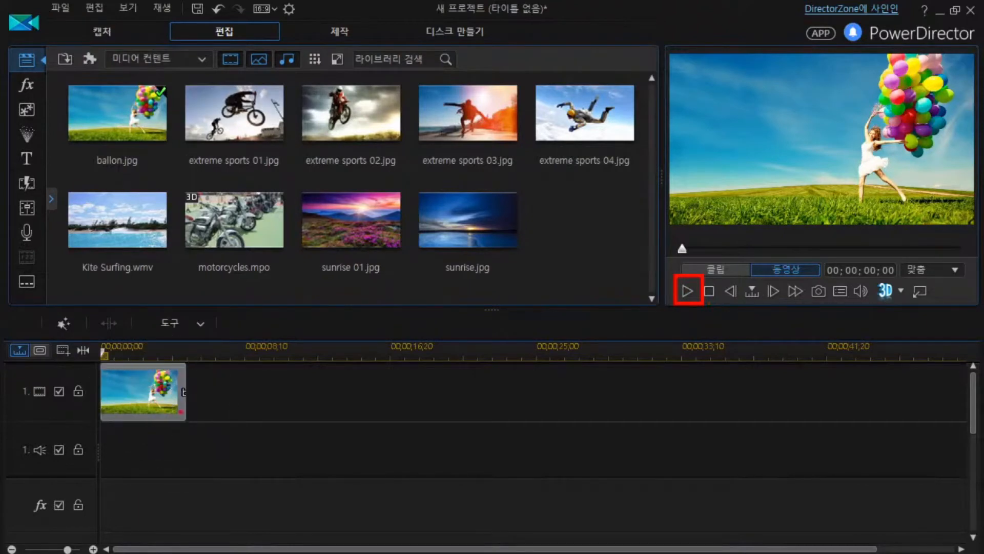
{"action": "left_click", "coordinate": [691, 292]}
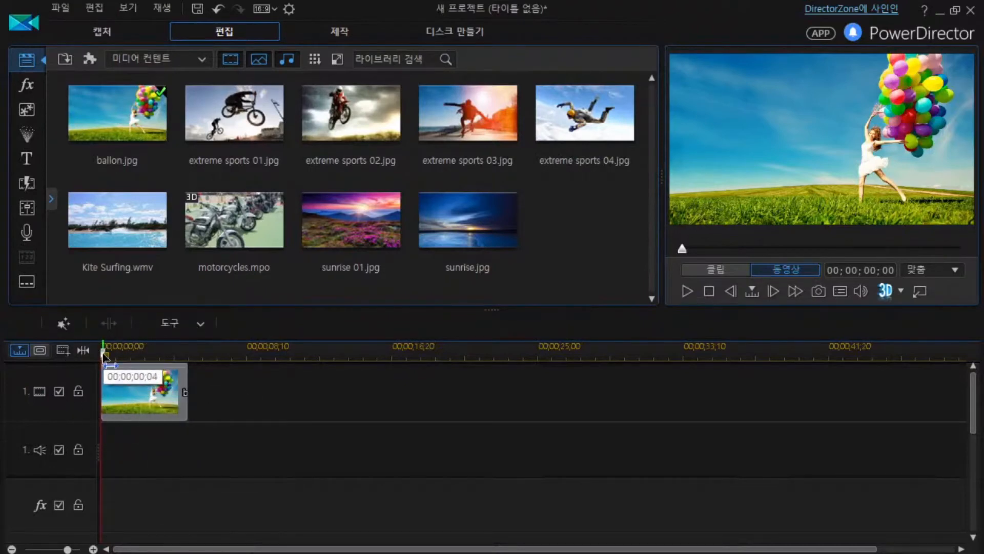
Select the ballon clip on video track 1 and move the playhead to its end at 00;00;05;00.
{"action": "left_click", "coordinate": [156, 396]}
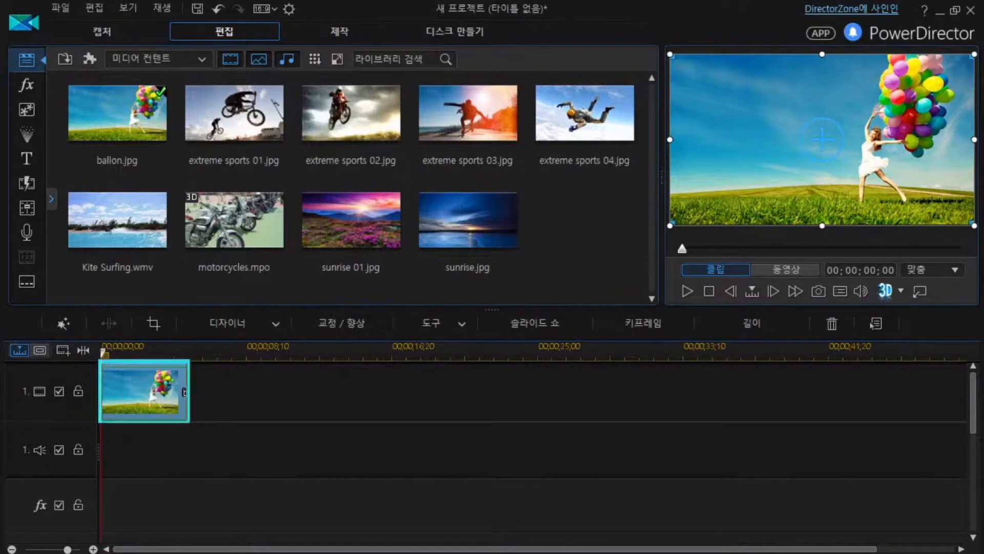
{"action": "left_click", "coordinate": [138, 392]}
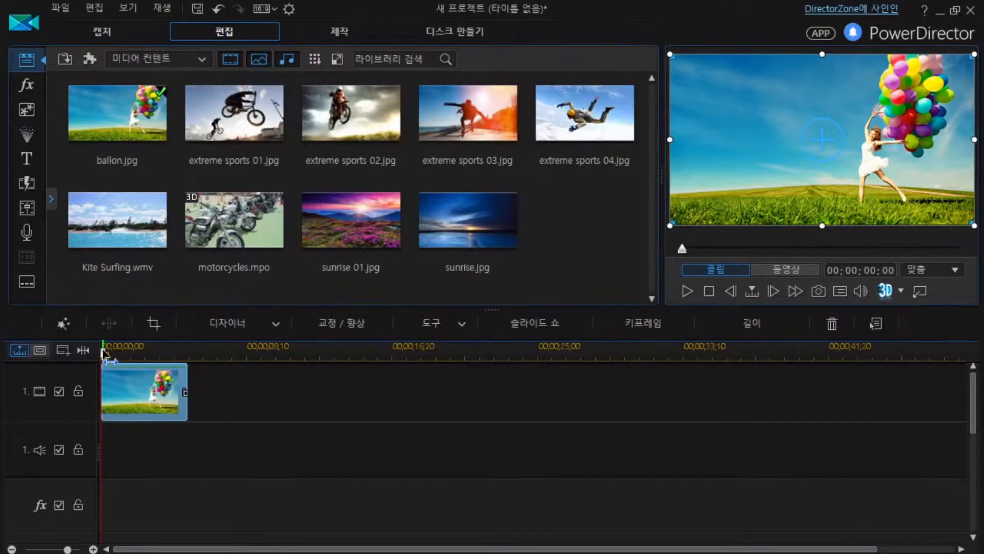
{"action": "left_click_drag", "start_coordinate": [102, 353], "coordinate": [189, 354]}
{"action": "left_click", "coordinate": [185, 372]}
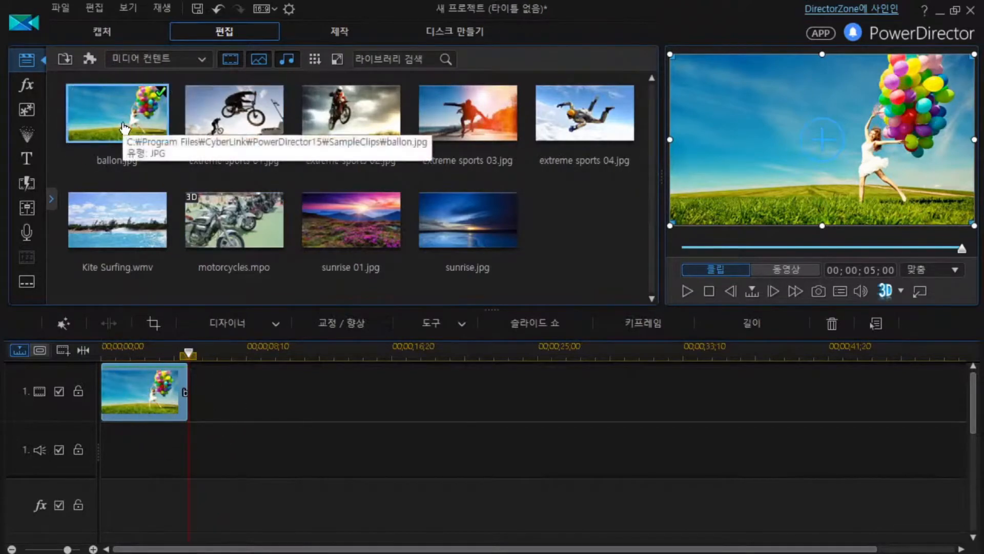
Insert extreme sports 01.jpg at the playhead right after the ballon clip and select it again in the library.
{"action": "left_click", "coordinate": [242, 123]}
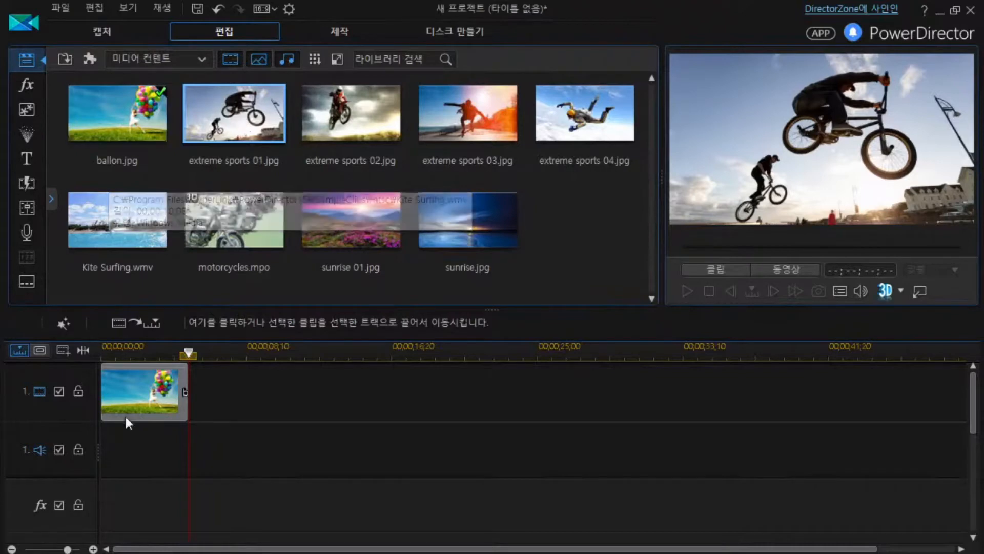
{"action": "left_click", "coordinate": [138, 322]}
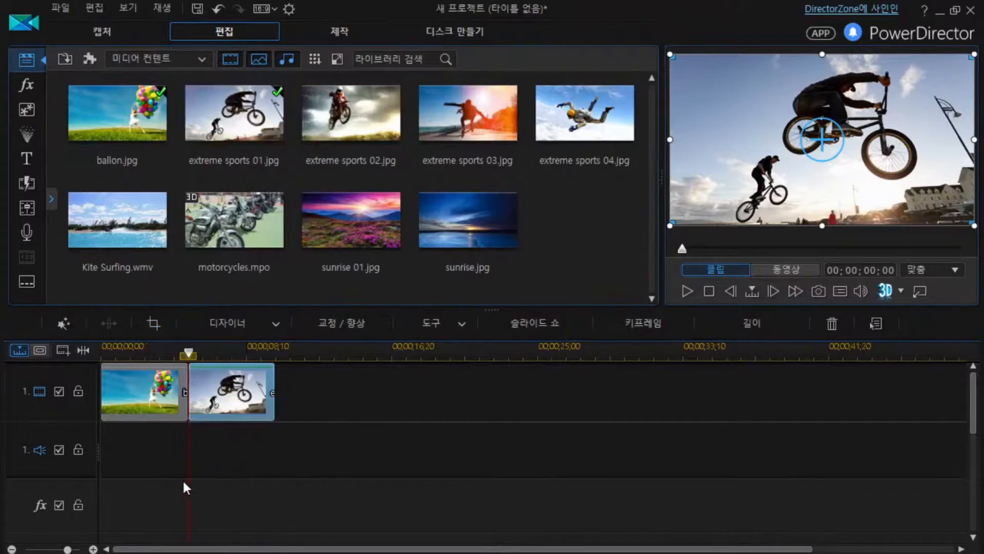
{"action": "left_click", "coordinate": [252, 140]}
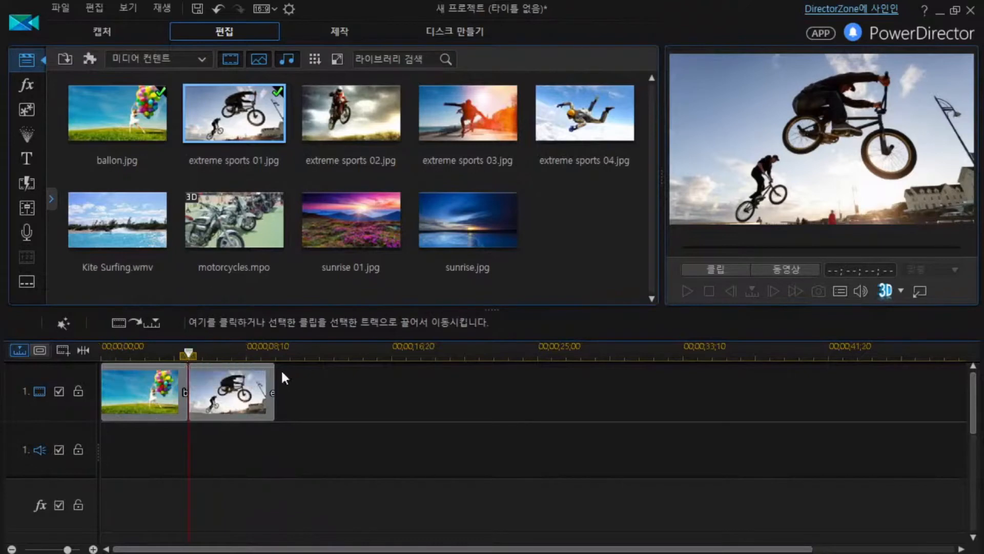
Move the playhead to the end of the extreme sports 01 clip at 00;00;10;00 and insert extreme sports 03.jpg there.
{"action": "left_click", "coordinate": [188, 354]}
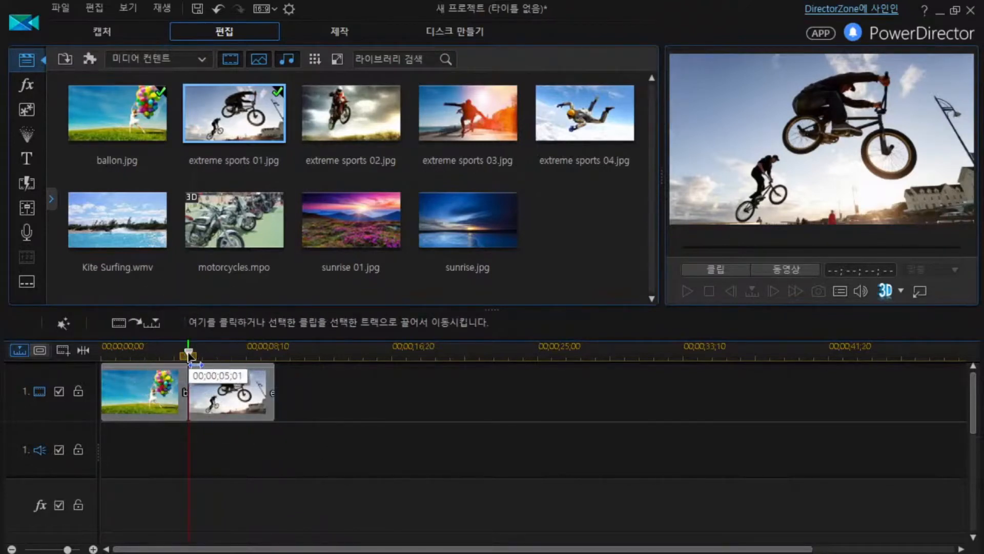
{"action": "left_click_drag", "start_coordinate": [188, 354], "coordinate": [299, 356]}
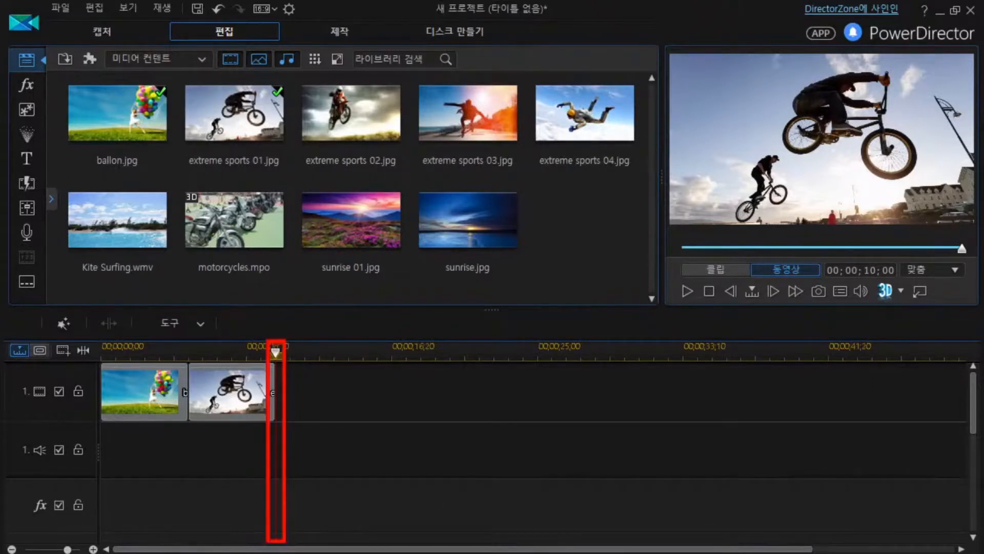
{"action": "left_click", "coordinate": [278, 385]}
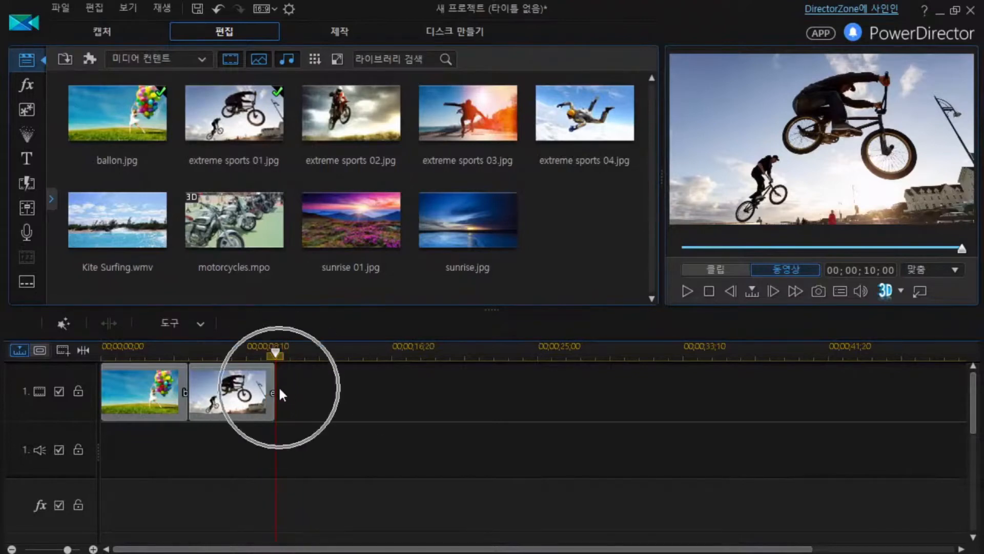
{"action": "left_click", "coordinate": [278, 354]}
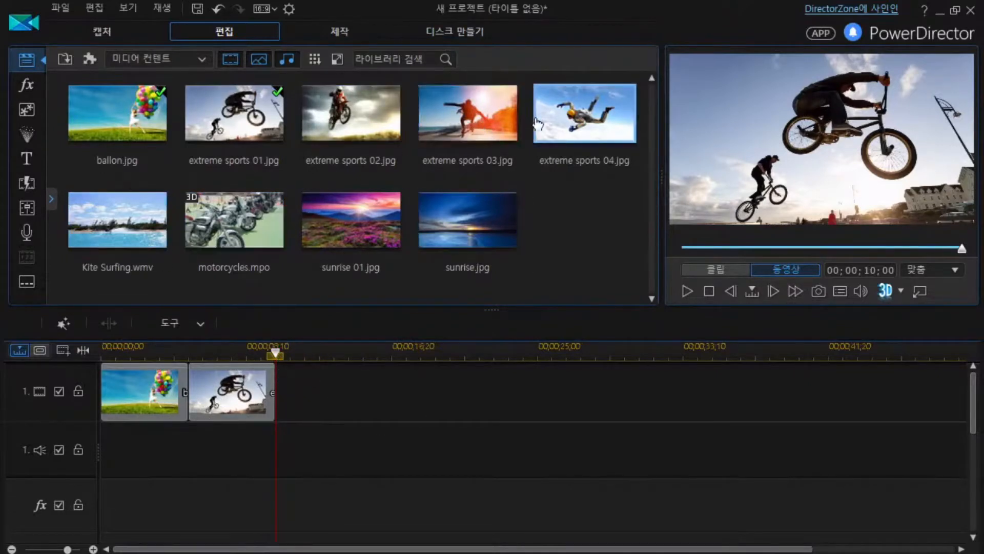
{"action": "left_click", "coordinate": [477, 110]}
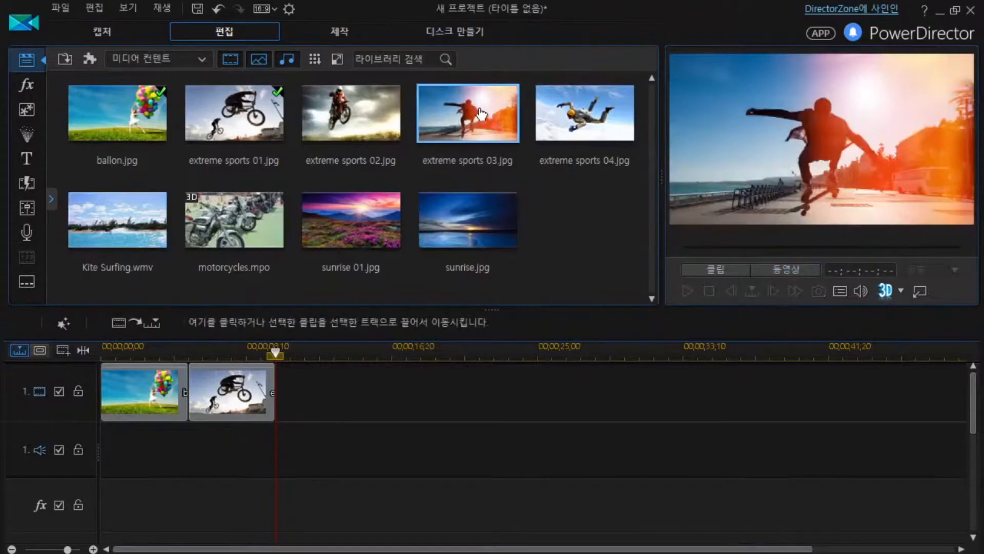
{"action": "left_click", "coordinate": [164, 328]}
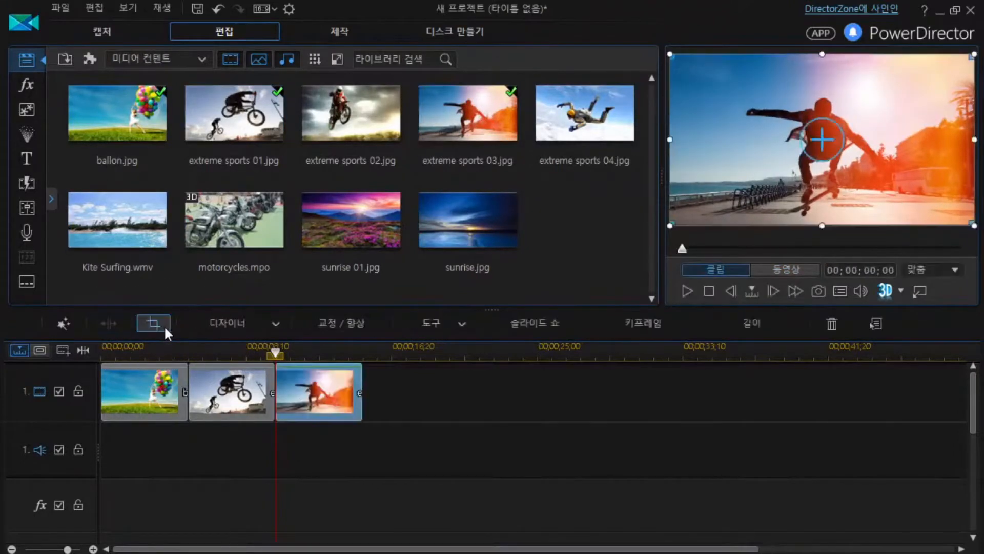
Check where the playhead lands when selecting the extreme sports 01 clip and the extreme sports 03 clip on video track 1.
{"action": "left_click", "coordinate": [310, 395]}
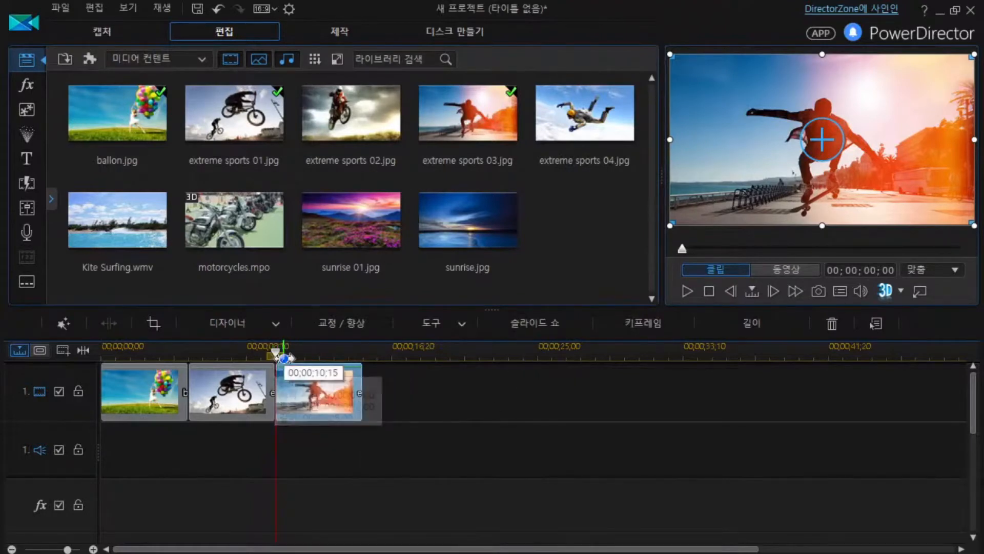
{"action": "left_click", "coordinate": [244, 405]}
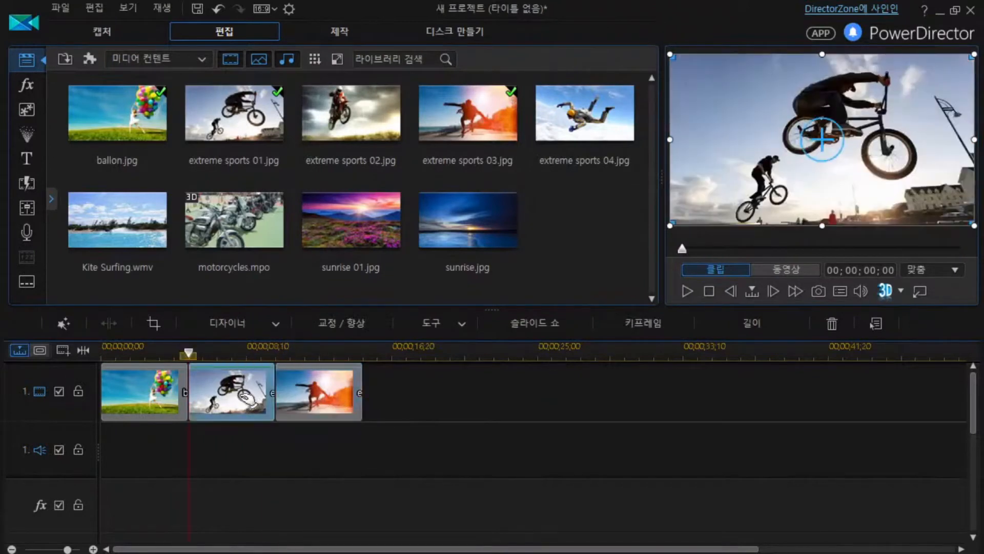
{"action": "left_click", "coordinate": [328, 392]}
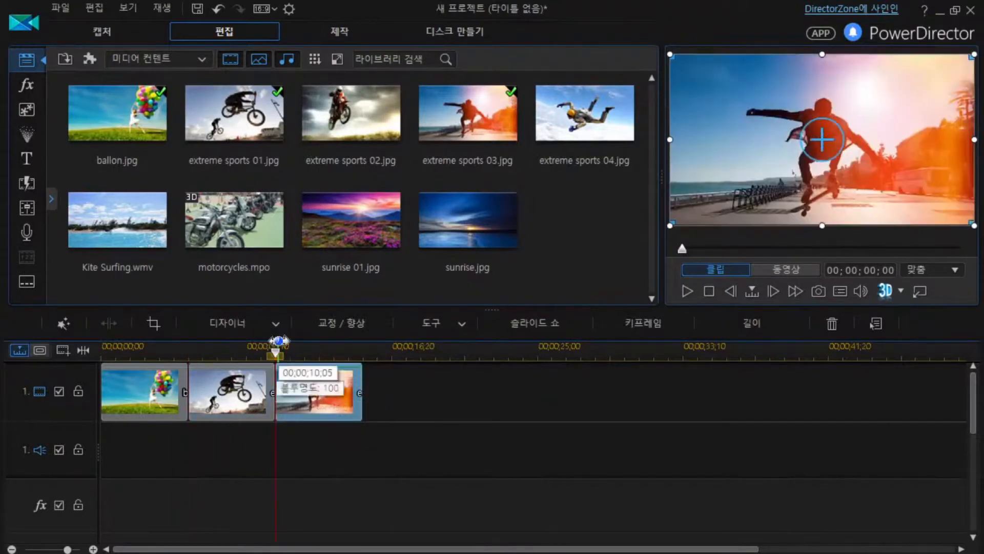
{"action": "left_click", "coordinate": [367, 368]}
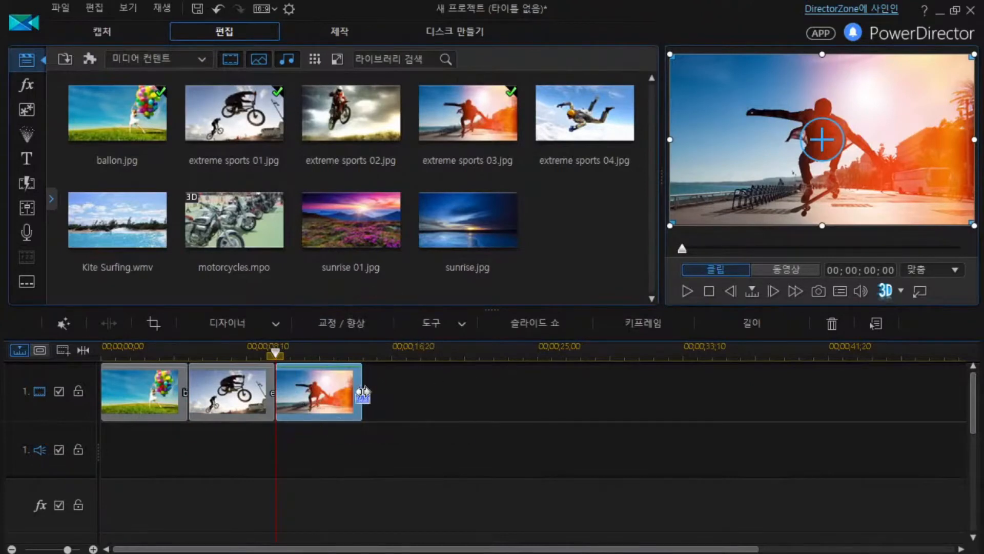
{"action": "left_click", "coordinate": [371, 389]}
Place Kite Surfing.wmv on track 1 directly after the extreme sports 03 clip, starting at 00;00;15;00.
{"action": "left_click", "coordinate": [126, 229]}
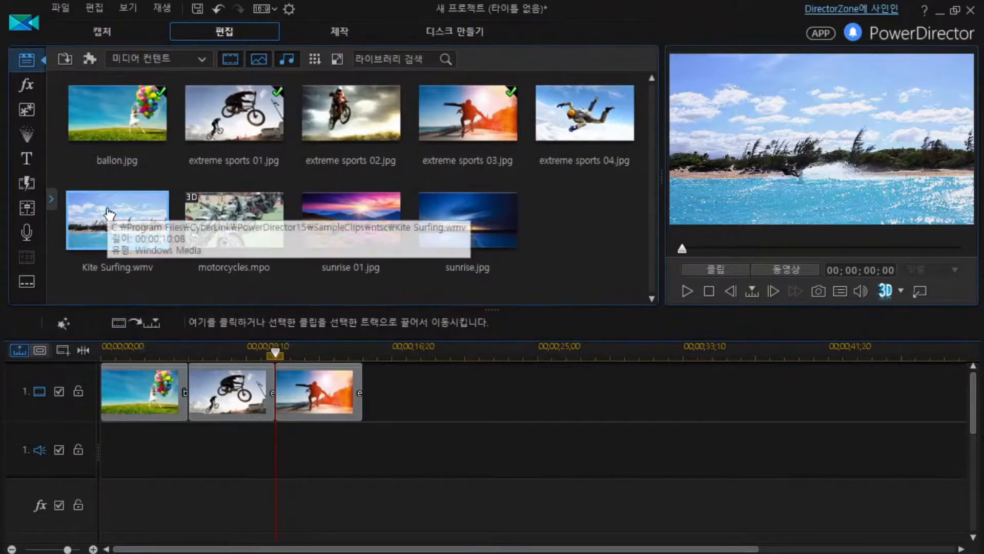
{"action": "left_click", "coordinate": [369, 396]}
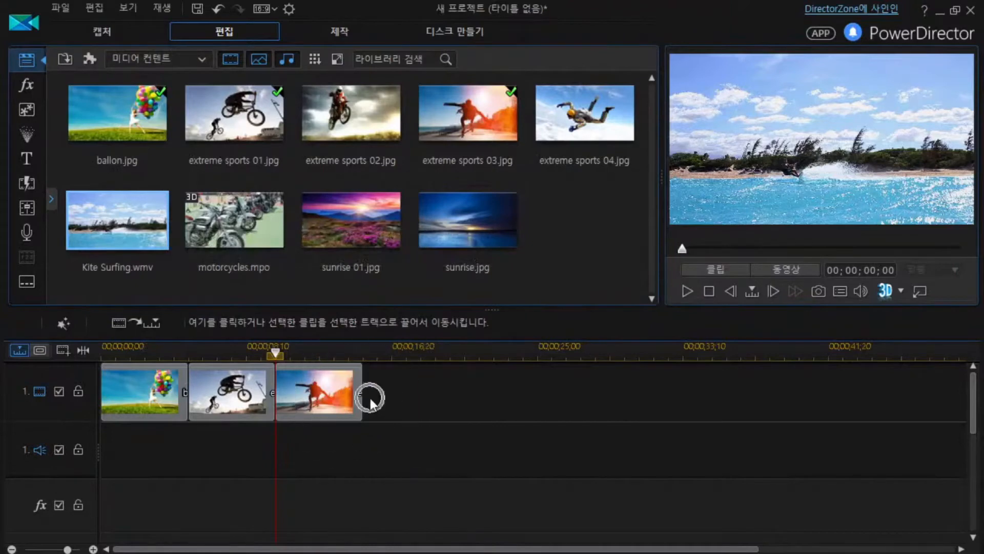
{"action": "left_click", "coordinate": [114, 222]}
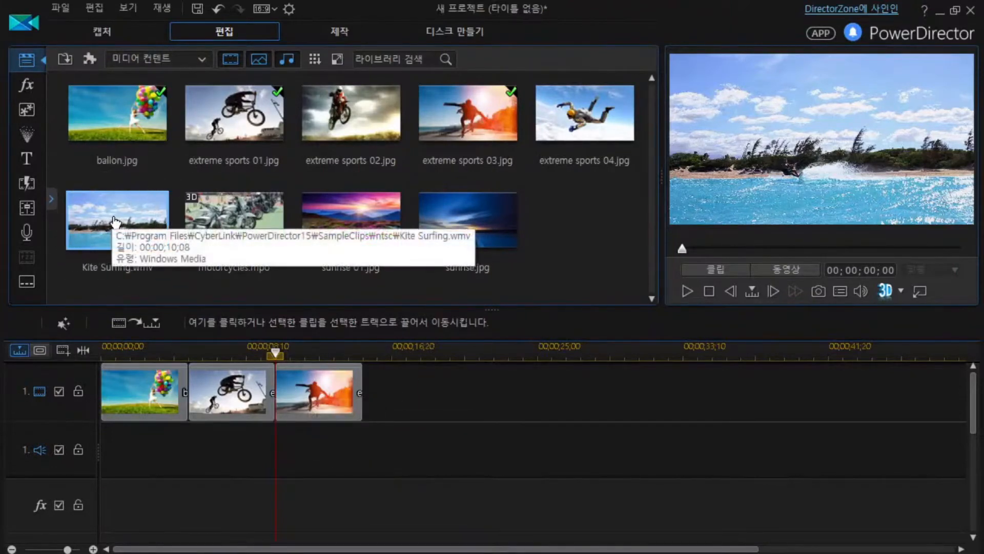
{"action": "left_click_drag", "start_coordinate": [114, 222], "coordinate": [363, 404]}
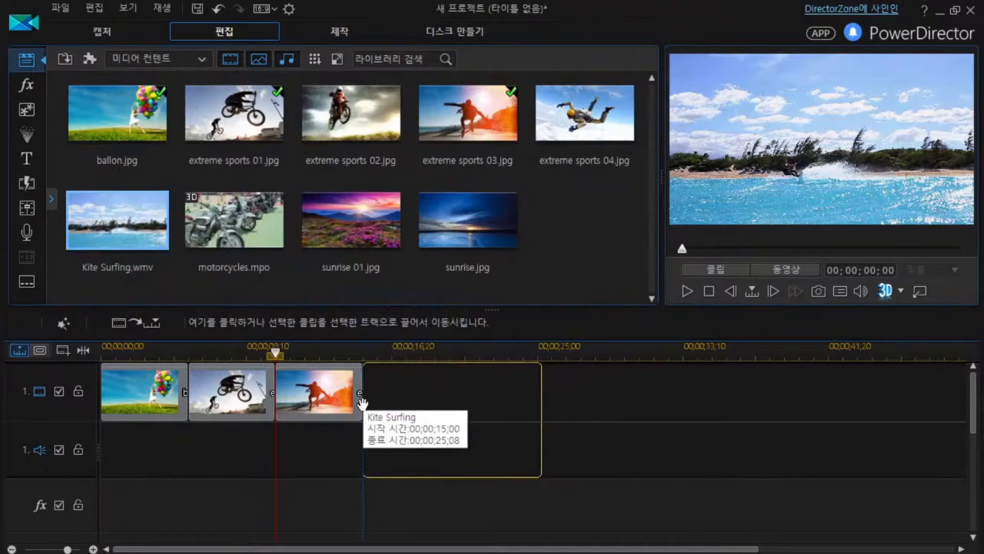
{"action": "left_click_drag", "start_coordinate": [363, 404], "coordinate": [363, 404]}
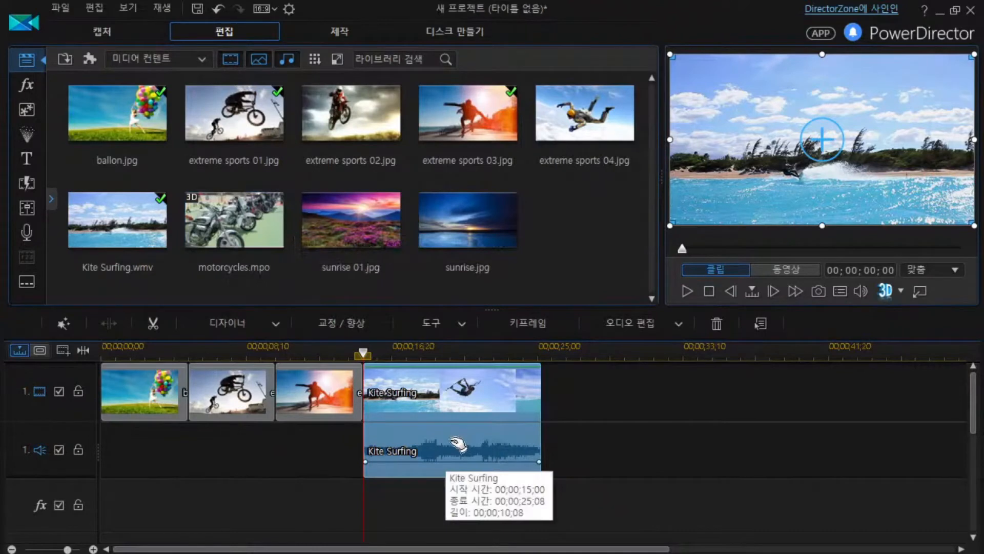
{"action": "key", "text": "ctrl"}
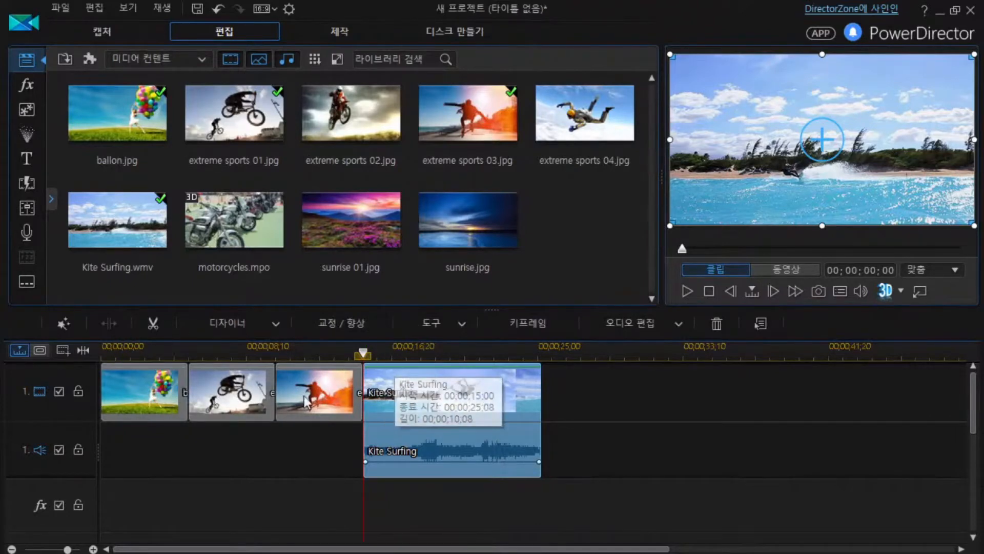
{"action": "key", "text": "ctrl"}
{"action": "key", "text": "ctrl"}
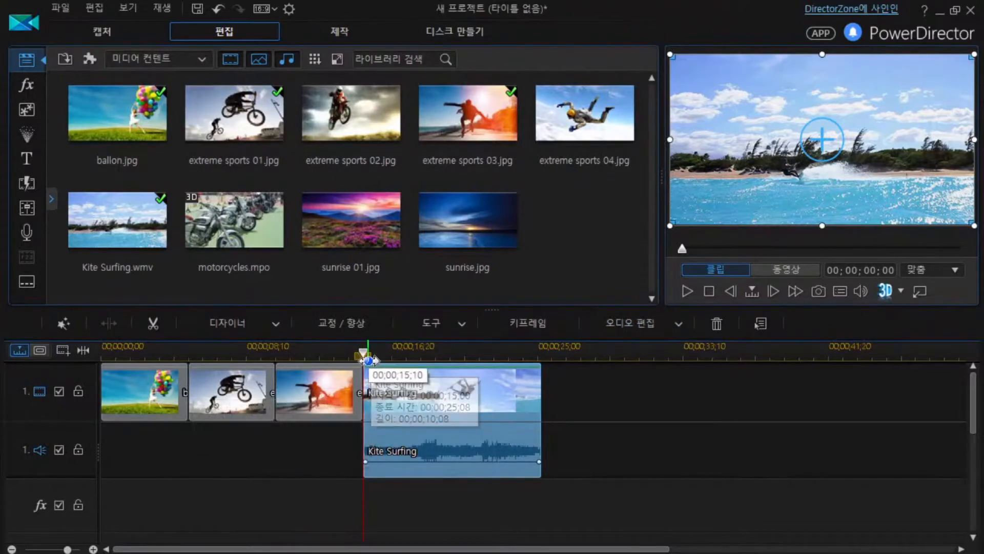
{"action": "key", "text": "ctrl"}
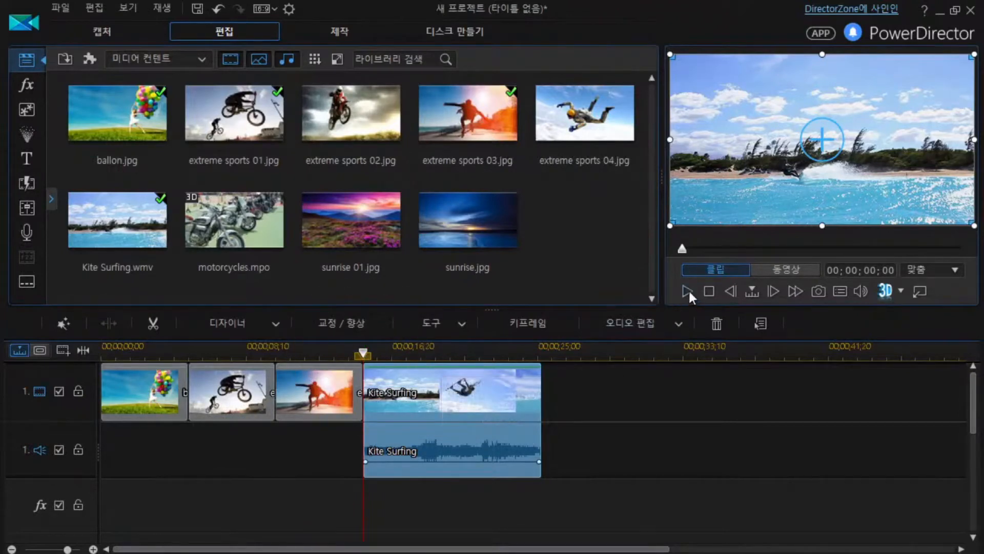
{"action": "key", "text": "ctrl"}
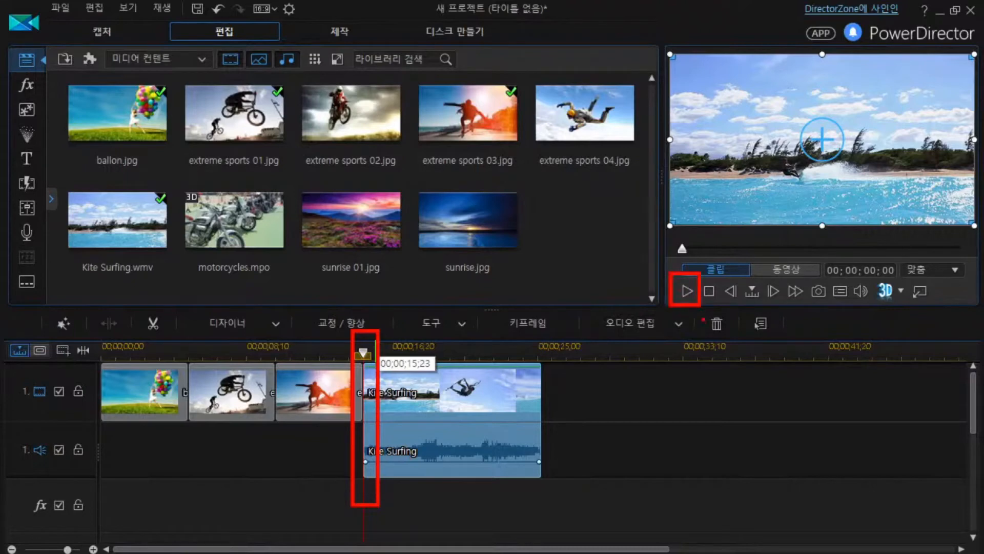
Scrub the playhead between the timeline start and the beginning of the Kite Surfing clip to preview the sequence.
{"action": "left_click", "coordinate": [688, 291]}
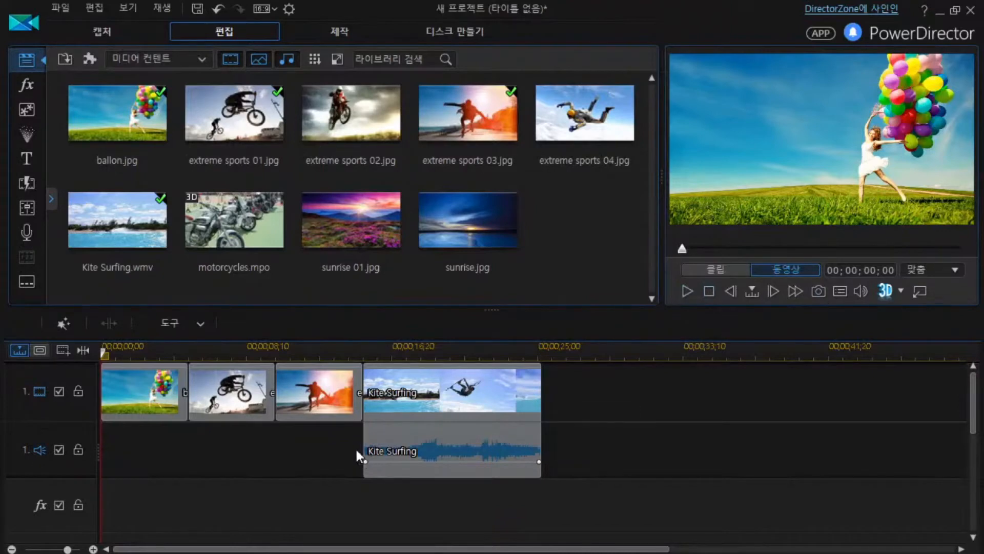
{"action": "left_click_drag", "start_coordinate": [365, 451], "coordinate": [369, 451]}
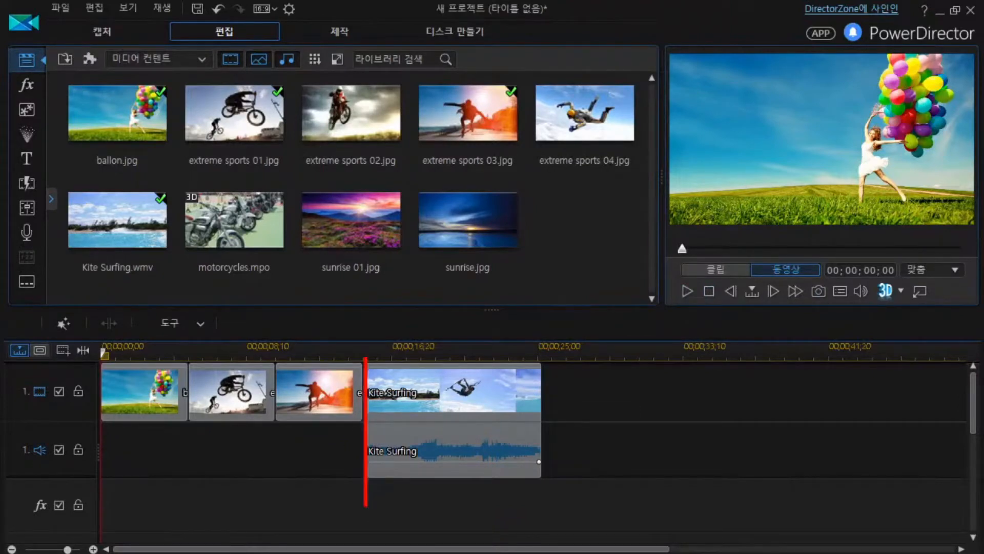
{"action": "left_click_drag", "start_coordinate": [369, 451], "coordinate": [365, 451]}
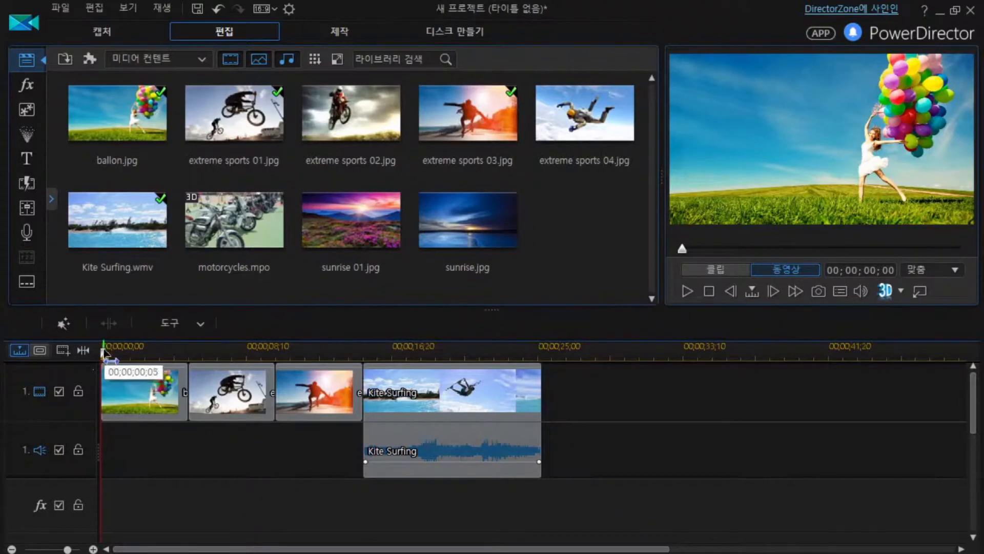
{"action": "left_click_drag", "start_coordinate": [102, 354], "coordinate": [363, 375]}
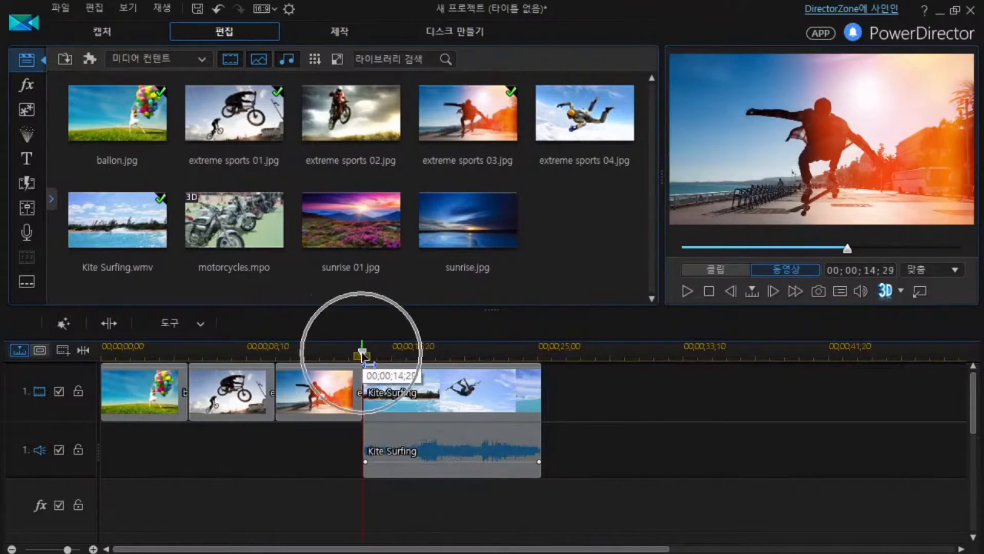
{"action": "left_click_drag", "start_coordinate": [369, 363], "coordinate": [87, 399]}
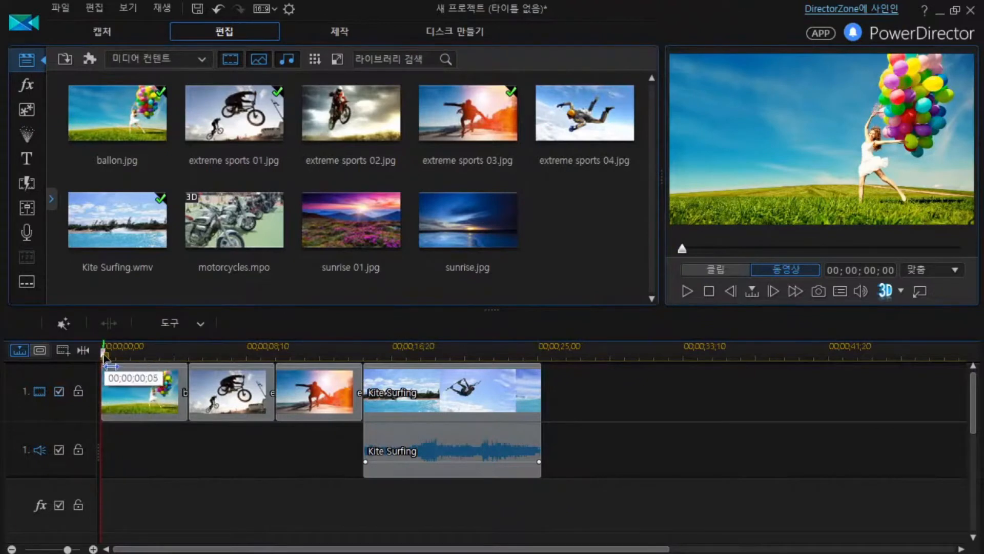
{"action": "left_click_drag", "start_coordinate": [104, 357], "coordinate": [365, 373]}
Jump the playhead to the timeline start and on to the end of the movie at 00;00;25;08.
{"action": "left_click", "coordinate": [441, 451]}
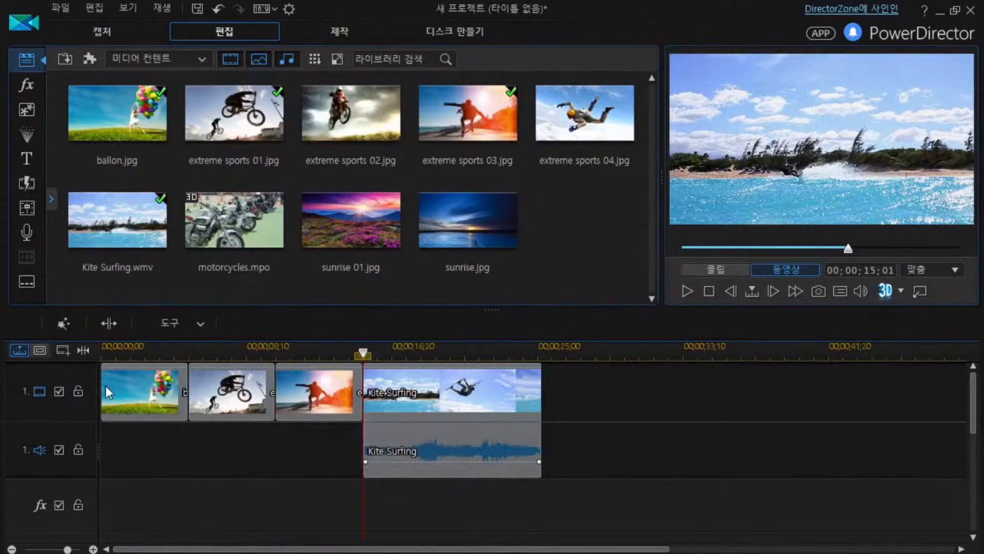
{"action": "left_click", "coordinate": [640, 387]}
{"action": "left_click", "coordinate": [639, 392]}
{"action": "left_click", "coordinate": [638, 392]}
{"action": "key", "text": "Home"}
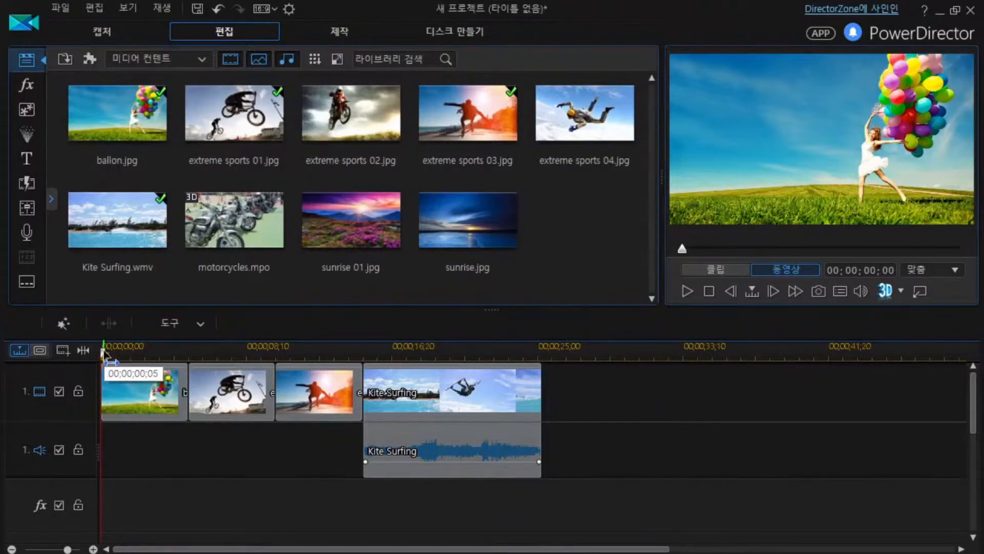
{"action": "left_click_drag", "start_coordinate": [598, 384], "coordinate": [629, 377]}
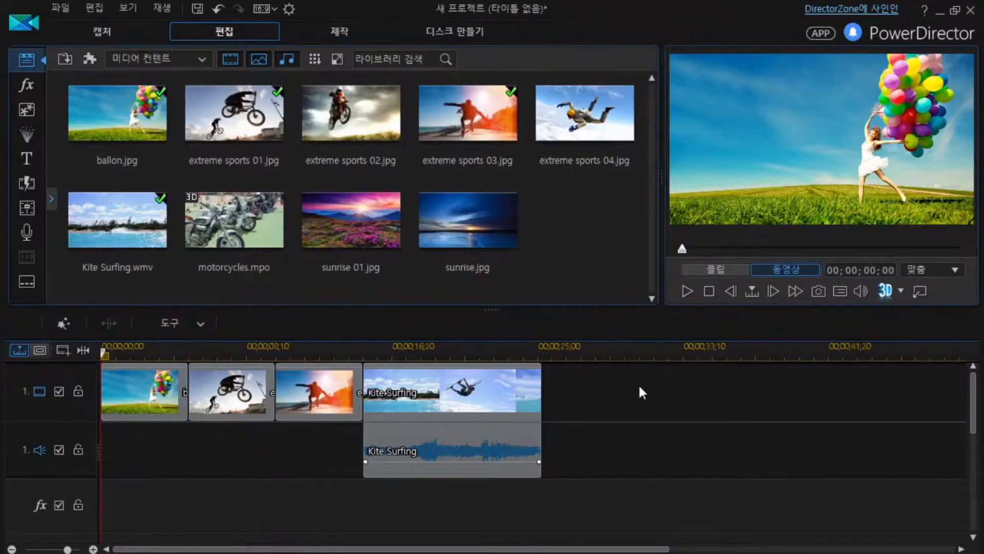
{"action": "key", "text": "End"}
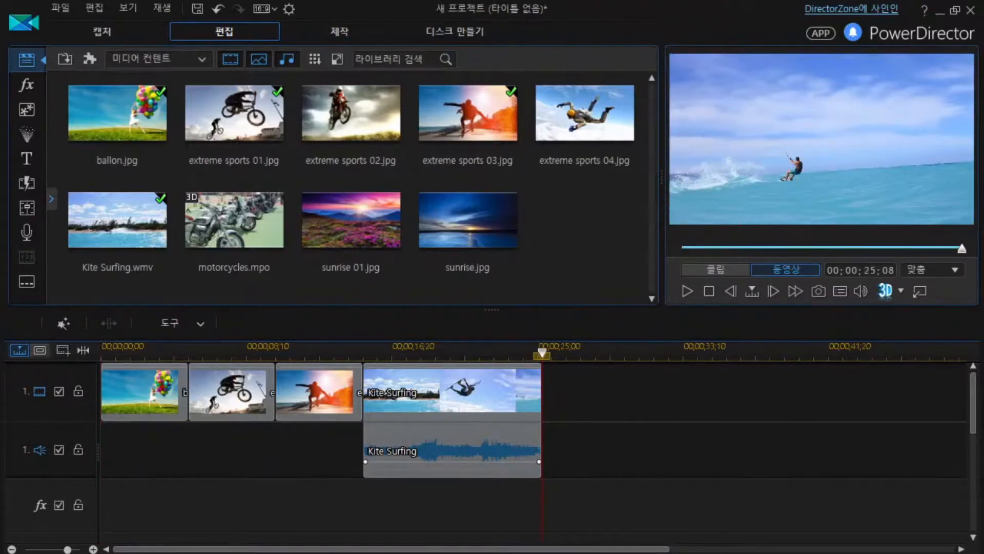
{"action": "left_click", "coordinate": [543, 360]}
{"action": "left_click", "coordinate": [103, 365]}
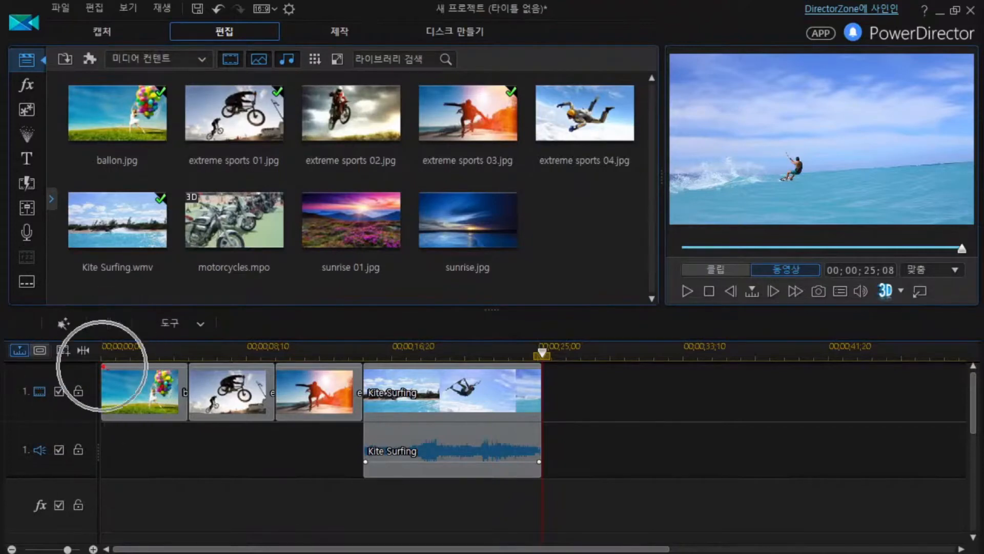
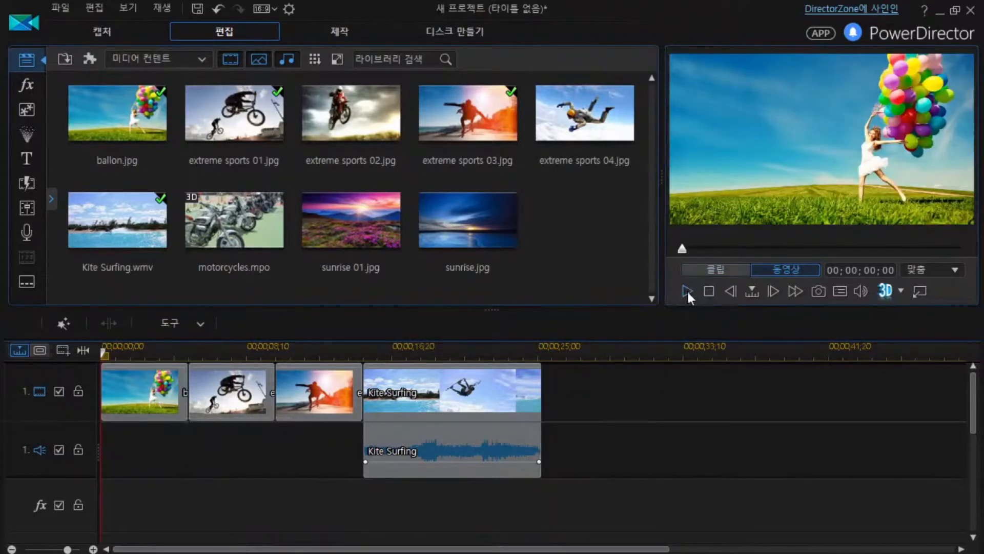
Scrub the playhead to the movie's end, return it to the timeline start and play the whole movie.
{"action": "left_click", "coordinate": [687, 291]}
{"action": "mouse_move", "coordinate": [92, 339]}
{"action": "left_mouse_down"}
{"action": "mouse_move", "coordinate": [133, 403]}
{"action": "mouse_move", "coordinate": [112, 493]}
{"action": "left_mouse_up"}
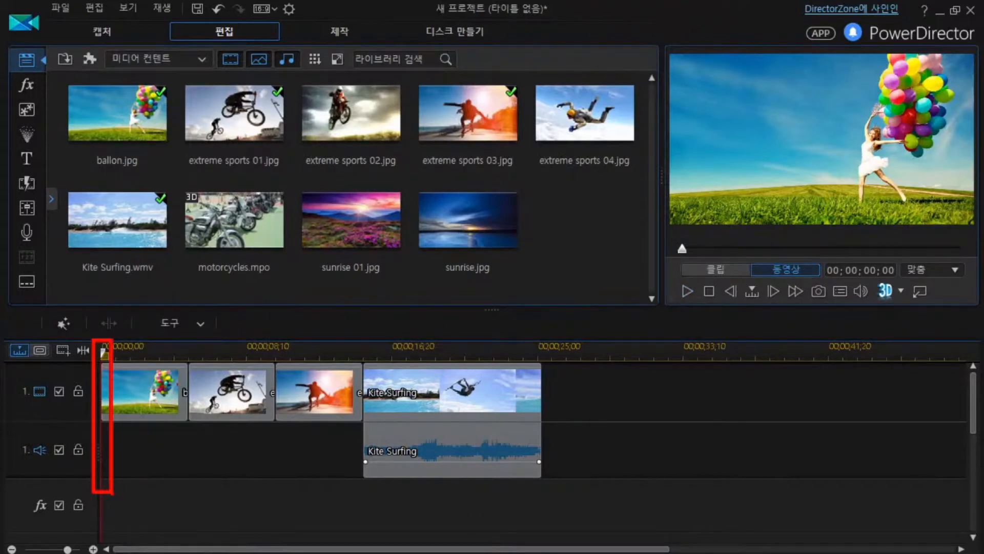
{"action": "left_click", "coordinate": [689, 290]}
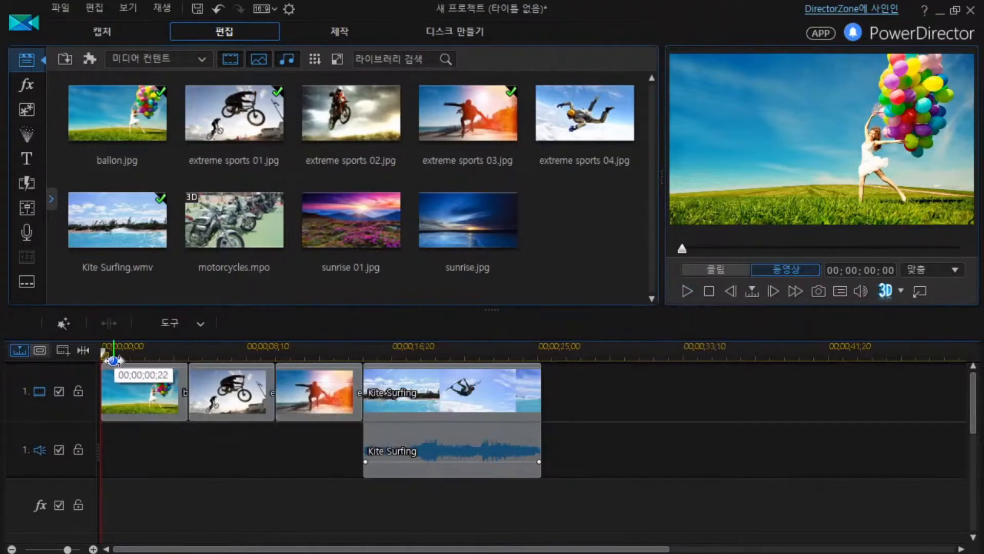
{"action": "left_click_drag", "start_coordinate": [112, 361], "coordinate": [548, 360]}
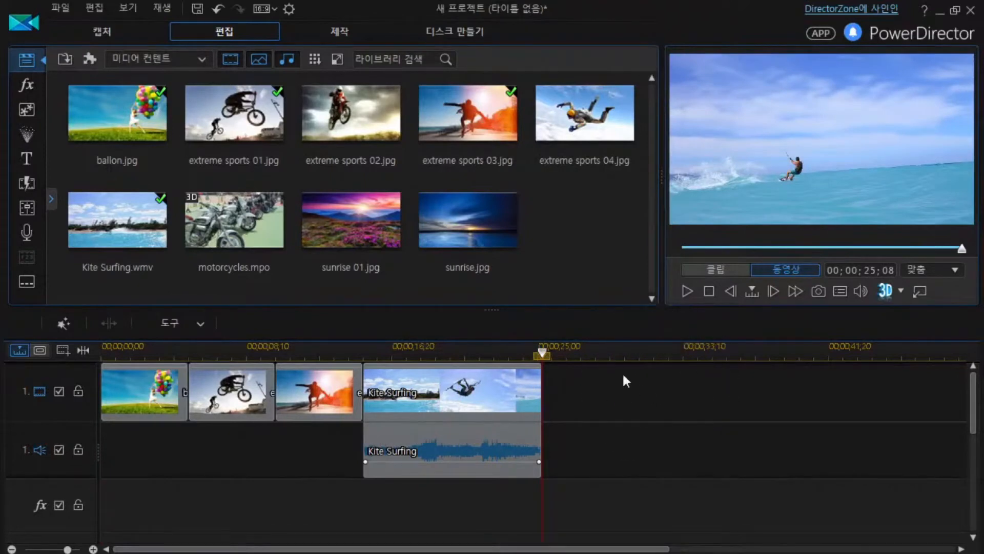
{"action": "key", "text": "Home"}
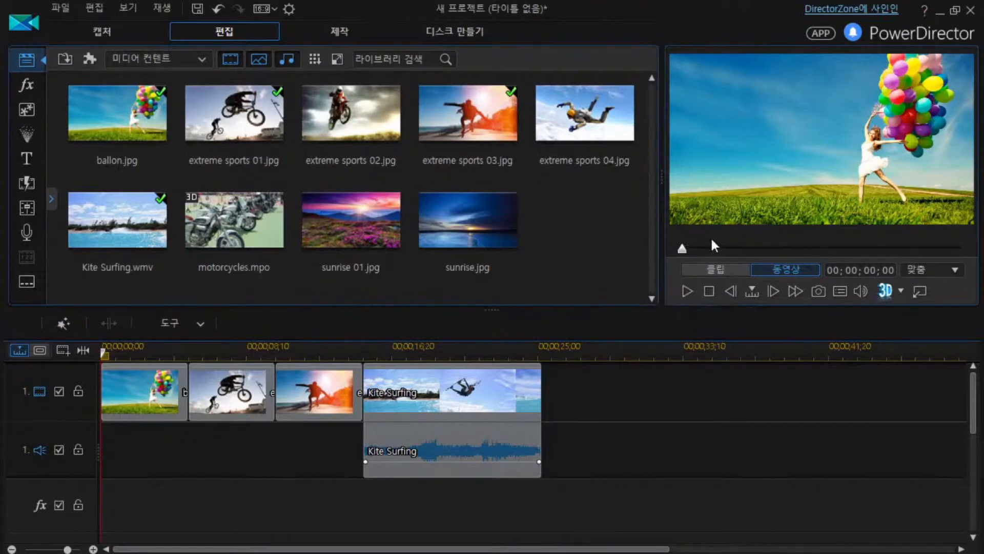
{"action": "left_click", "coordinate": [688, 290]}
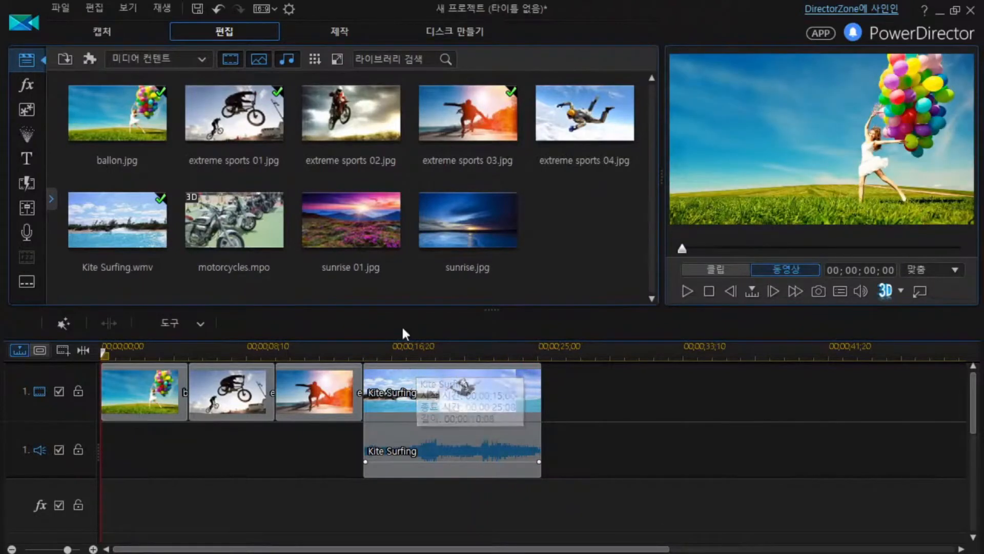
Select the extreme sports 01, extreme sports 03, Kite Surfing and ballon clips on track 1 in turn to preview each.
{"action": "left_click", "coordinate": [212, 389]}
{"action": "left_click", "coordinate": [297, 395]}
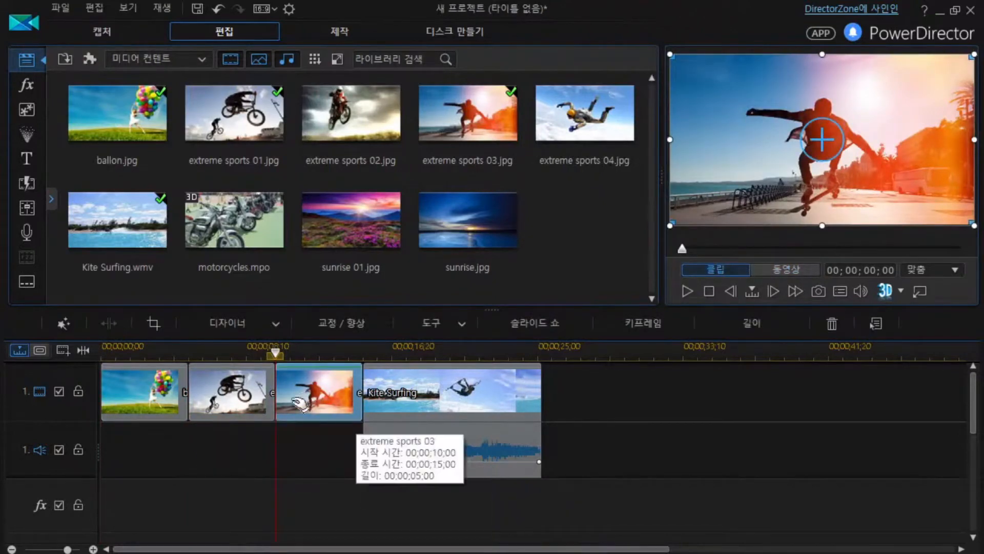
{"action": "left_click", "coordinate": [419, 394]}
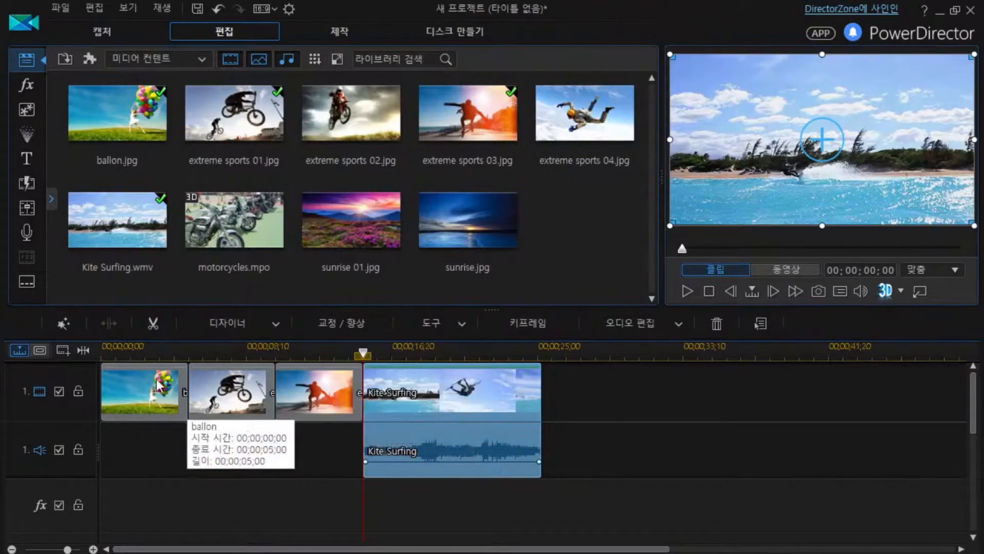
{"action": "left_click", "coordinate": [158, 400]}
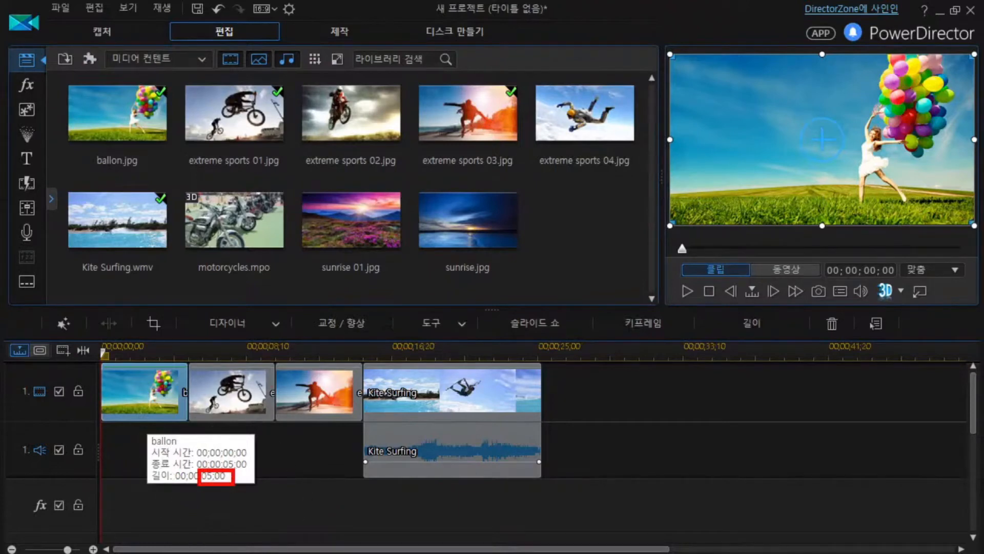
Examine the start time, end time and length of the photo clips and the Kite Surfing clip on track 1.
{"action": "mouse_move", "coordinate": [238, 398]}
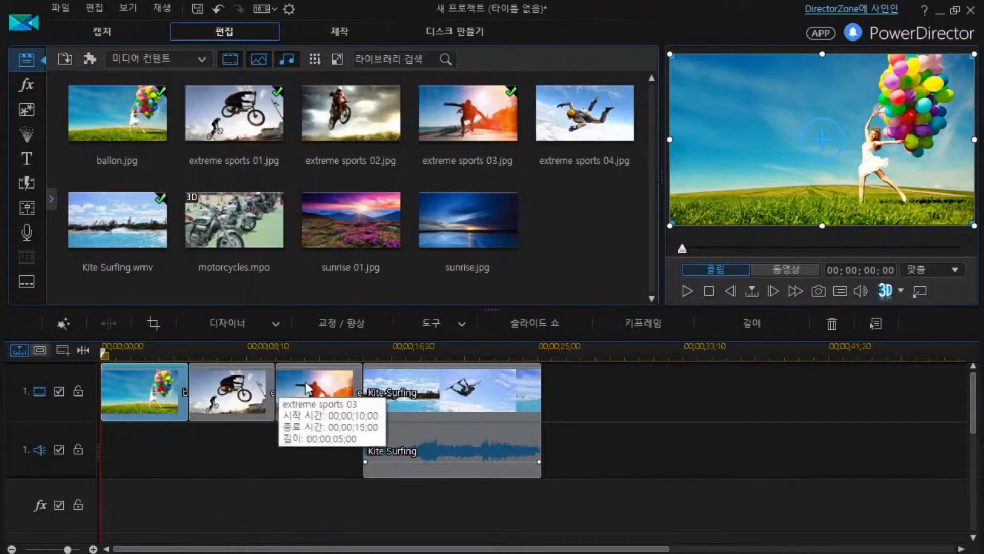
{"action": "mouse_move", "coordinate": [429, 399]}
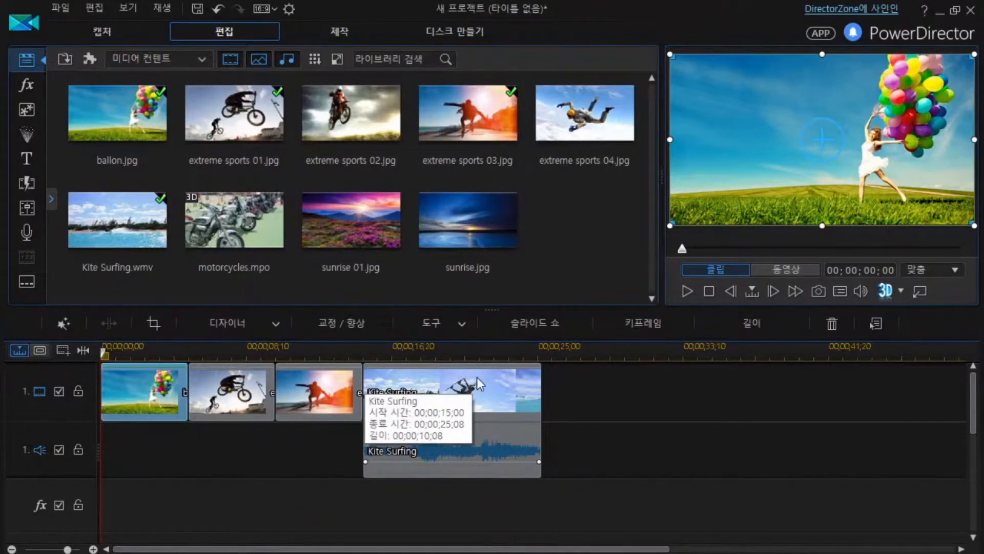
{"action": "mouse_move", "coordinate": [229, 415]}
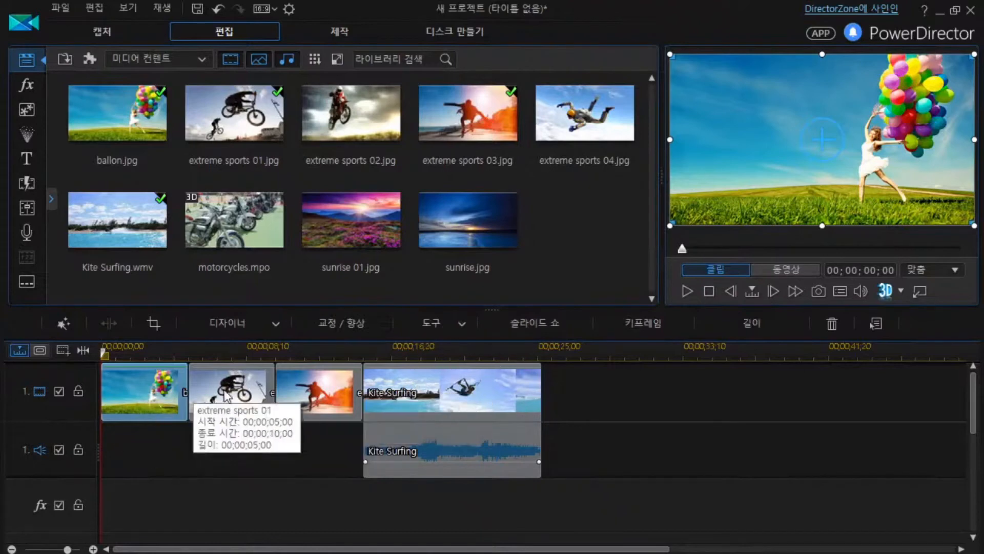
{"action": "mouse_move", "coordinate": [313, 399]}
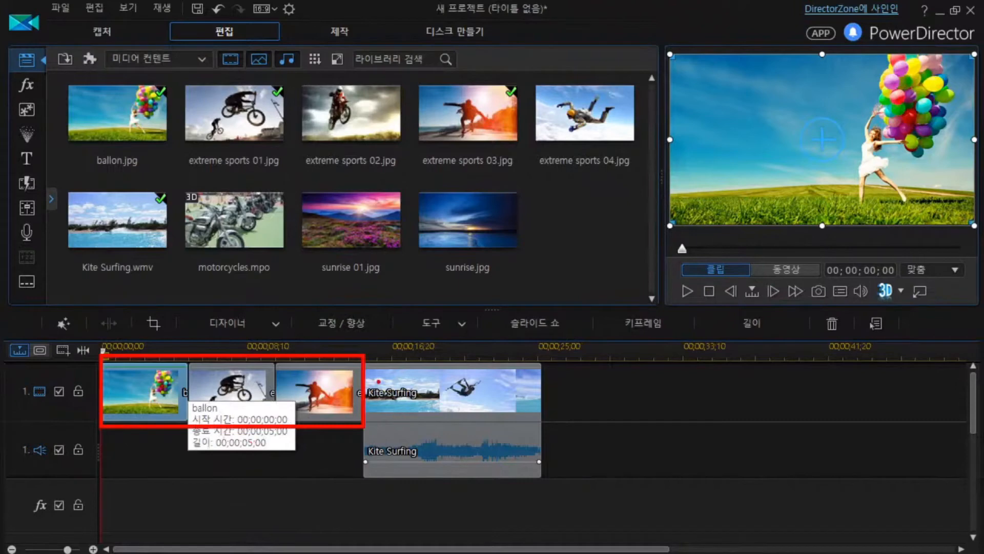
{"action": "left_click", "coordinate": [378, 381]}
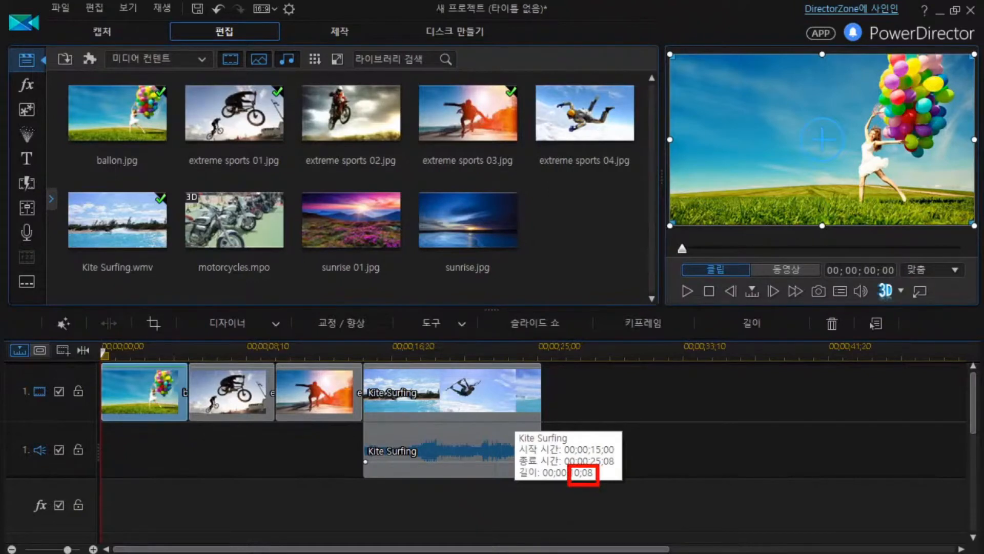
{"action": "left_click", "coordinate": [454, 451]}
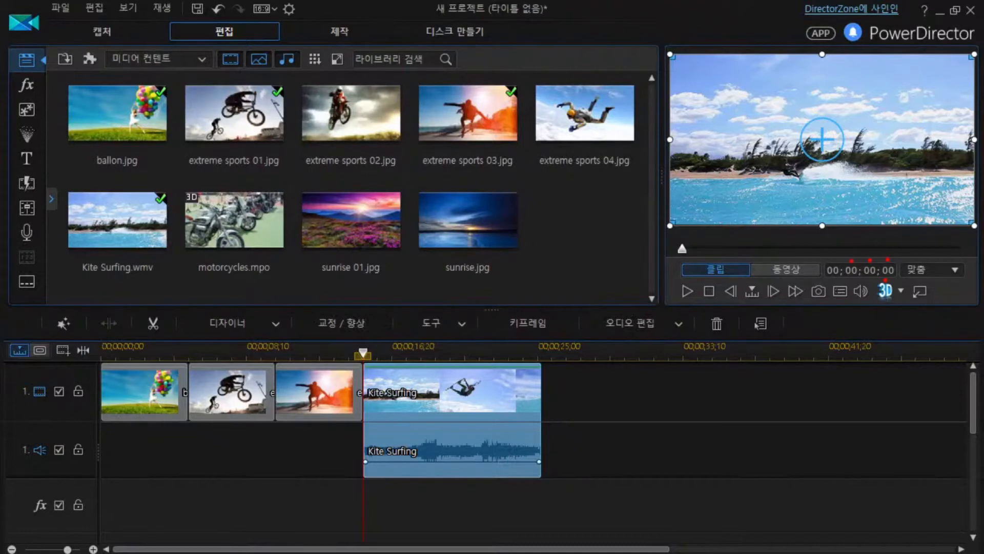
{"action": "left_click", "coordinate": [885, 289]}
Save the project in the 문서 folder as a PowerDirector script named 연습2.
{"action": "left_click", "coordinate": [61, 7]}
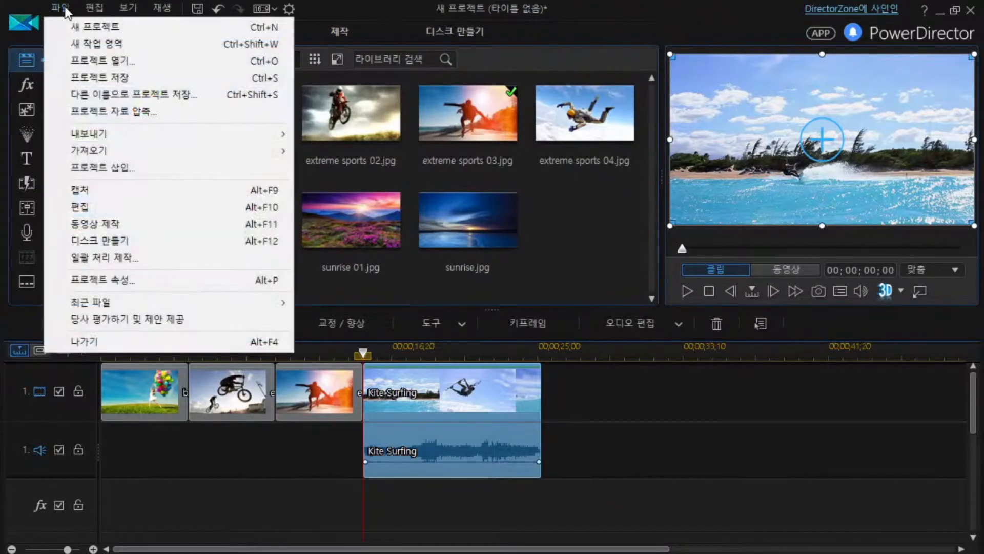
{"action": "left_click", "coordinate": [138, 77]}
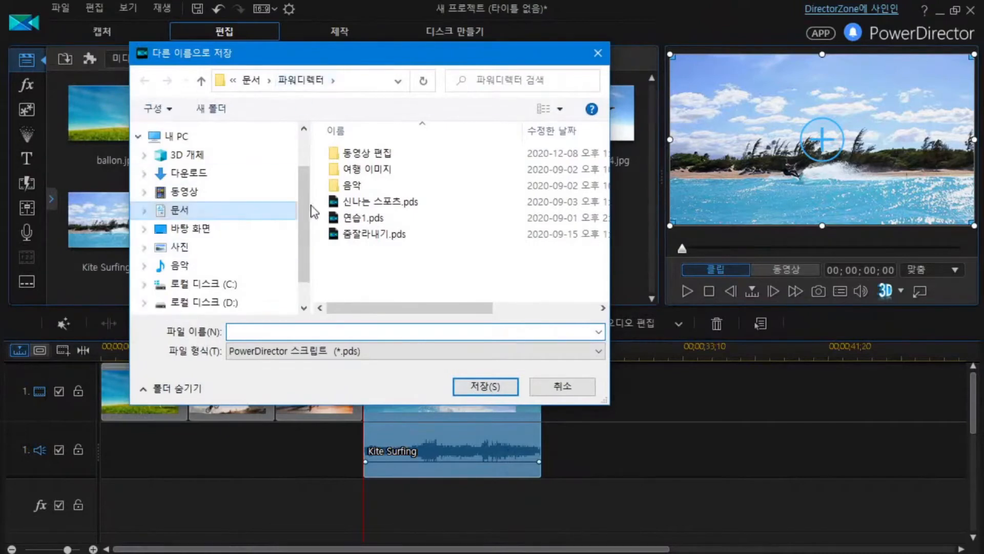
{"action": "left_click", "coordinate": [186, 214]}
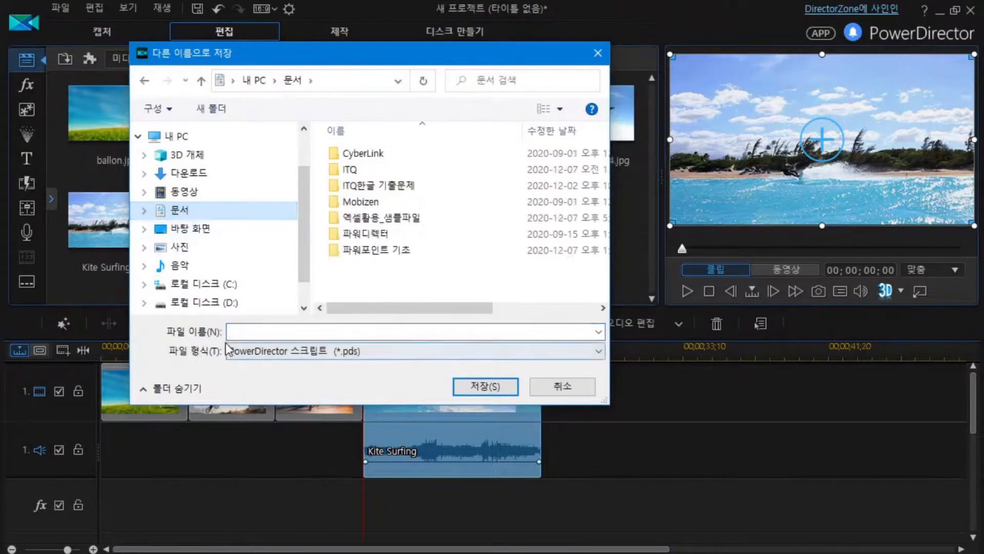
{"action": "left_click", "coordinate": [248, 338]}
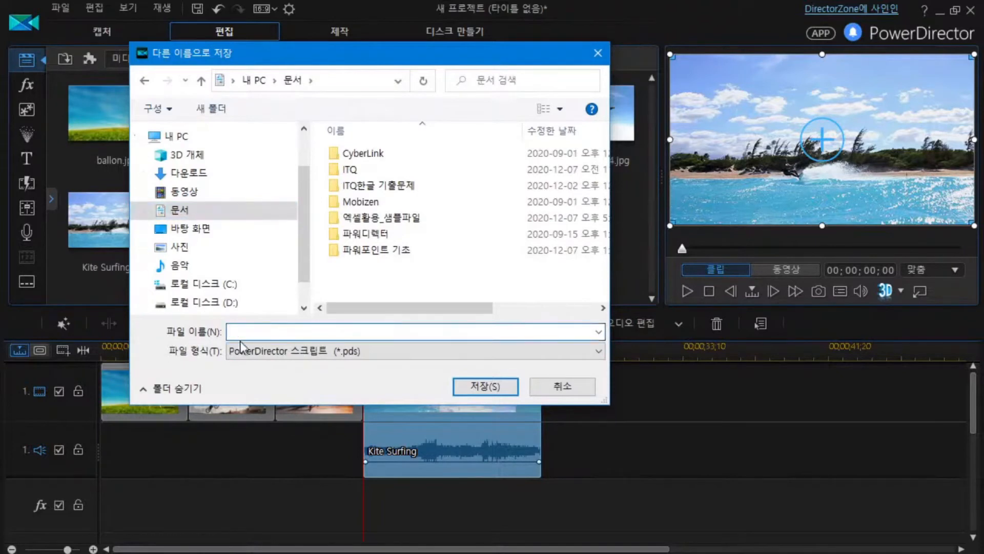
{"action": "type", "text": "연습"}
{"action": "key", "text": "BackSpace"}
{"action": "key", "text": "BackSpace"}
{"action": "type", "text": "여연습2"}
{"action": "left_click_drag", "start_coordinate": [134, 202], "coordinate": [213, 222]}
{"action": "left_click_drag", "start_coordinate": [226, 320], "coordinate": [272, 344]}
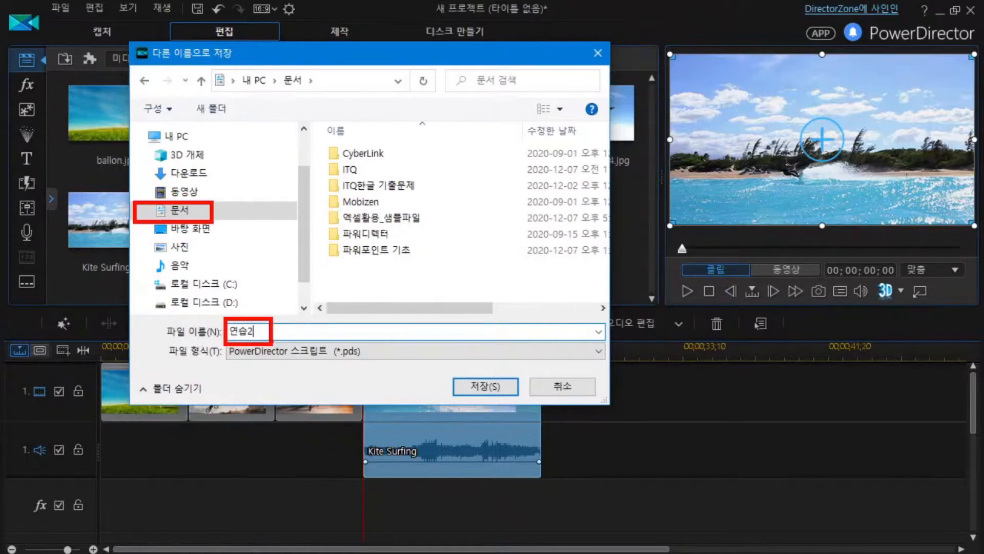
{"action": "left_click", "coordinate": [485, 386]}
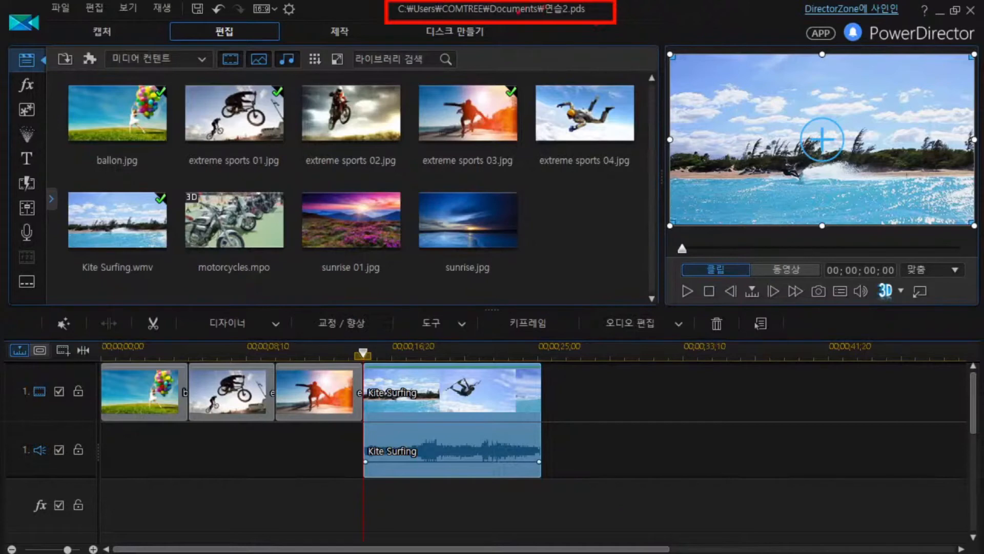
{"action": "key", "text": "ctrl"}
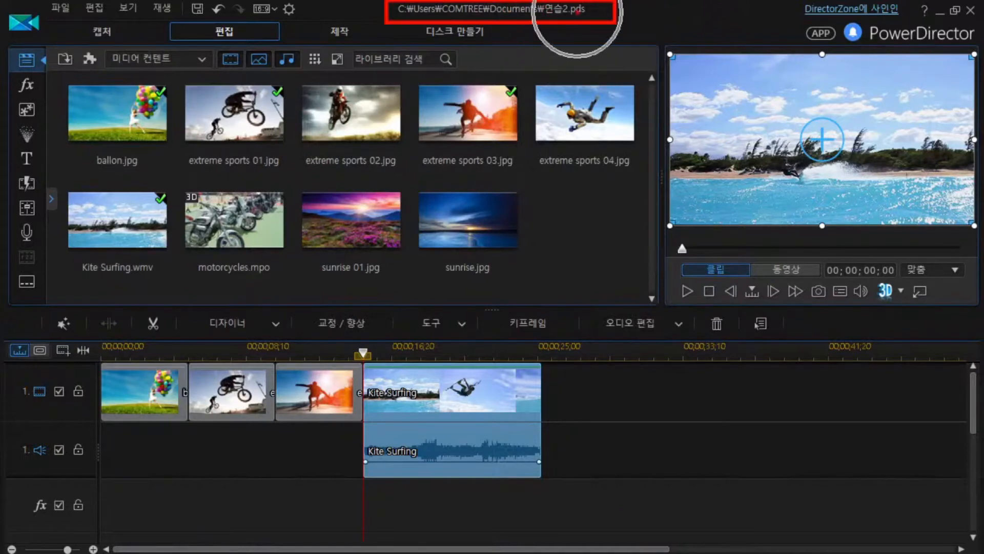
{"action": "key", "text": "ctrl"}
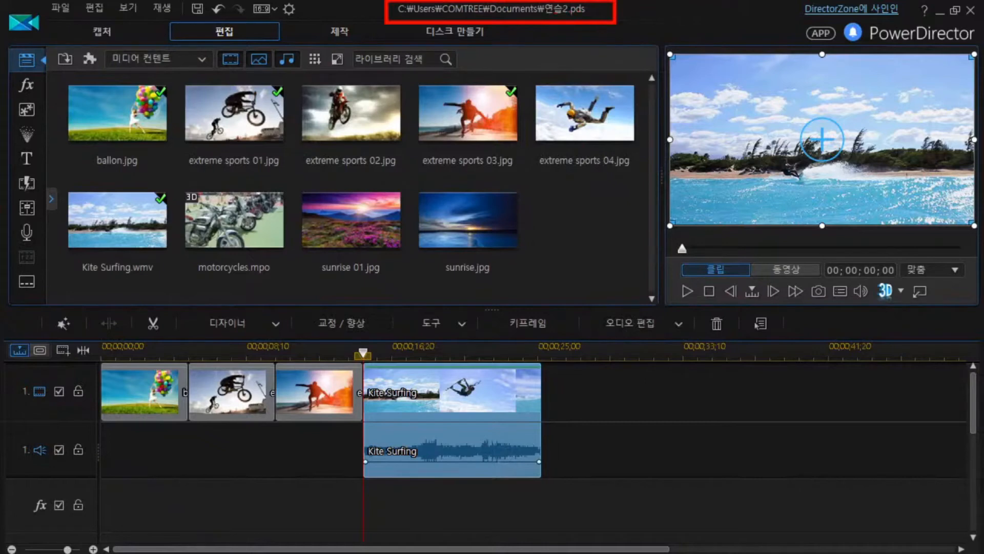
{"action": "key", "text": "Escape"}
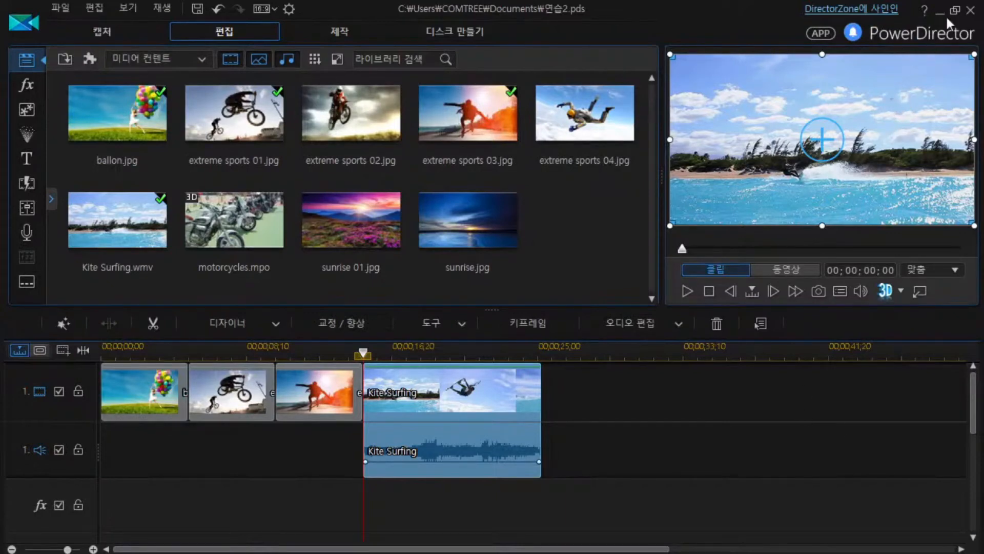
Close PowerDirector and add the heading "<프로젝트 표출>" at the end of the notes in Notepad.
{"action": "left_click", "coordinate": [975, 18]}
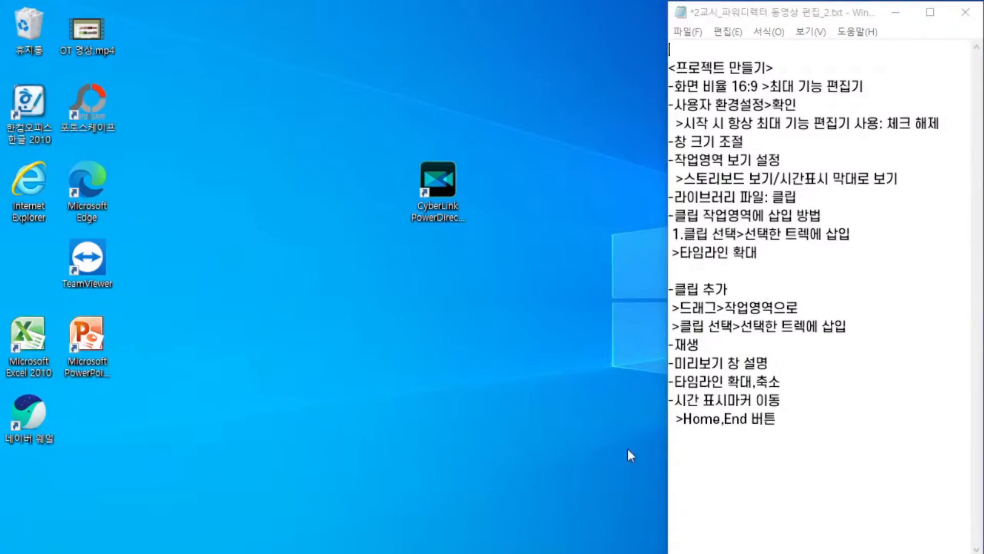
{"action": "left_click", "coordinate": [684, 448]}
{"action": "type", "text": "<프로젝트 표출>"}
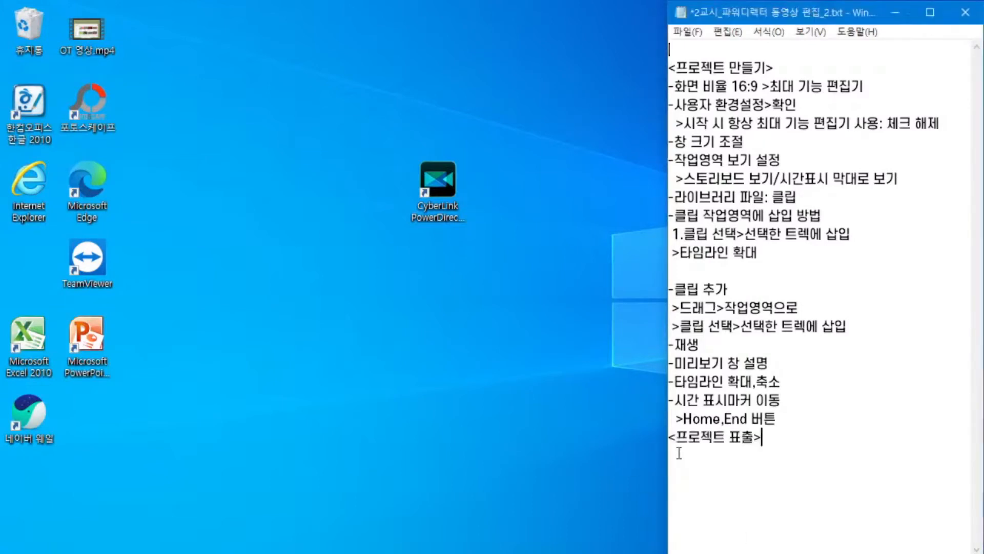
Add blank lines below the "<프로젝트 표출>" heading and separate it from the notes above with one blank line.
{"action": "key", "text": "Return"}
{"action": "key", "text": "Return"}
{"action": "key", "text": "Return"}
{"action": "key", "text": "Return"}
{"action": "key", "text": "Return"}
{"action": "key", "text": "Return"}
{"action": "key", "text": "Return"}
{"action": "key", "text": "Return"}
{"action": "key", "text": "Return"}
{"action": "key", "text": "Return"}
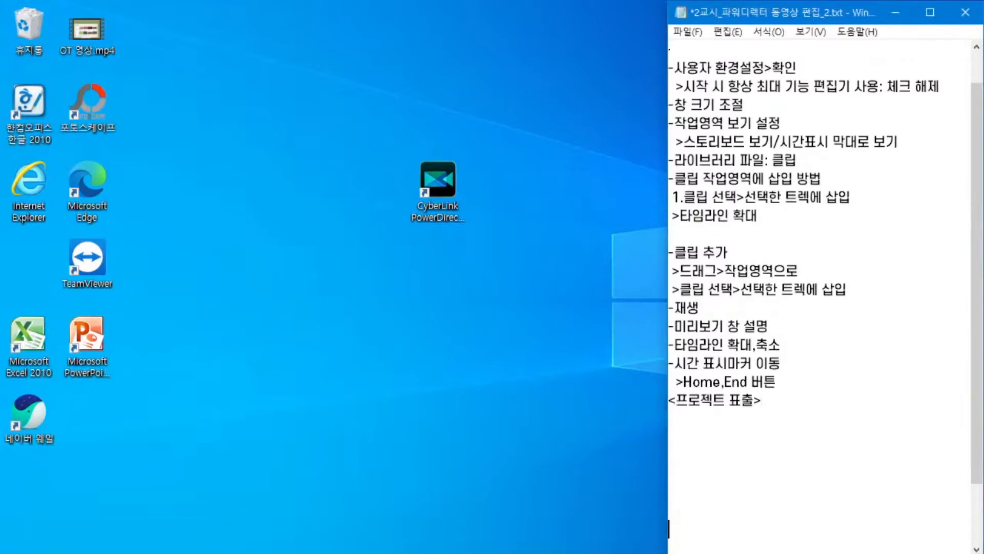
{"action": "key", "text": "Return"}
{"action": "key", "text": "Return"}
{"action": "key", "text": "Return"}
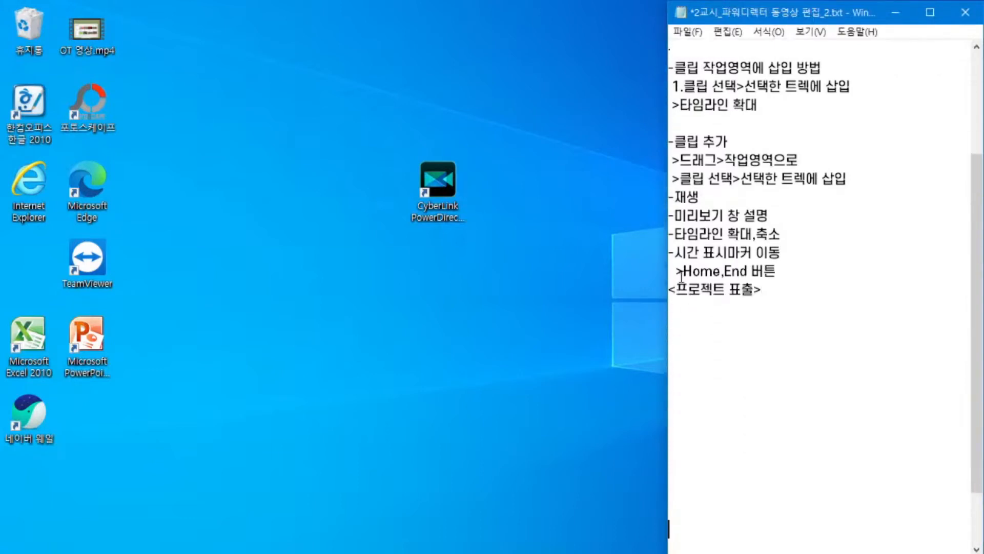
{"action": "left_click", "coordinate": [670, 289]}
{"action": "key", "text": "Return"}
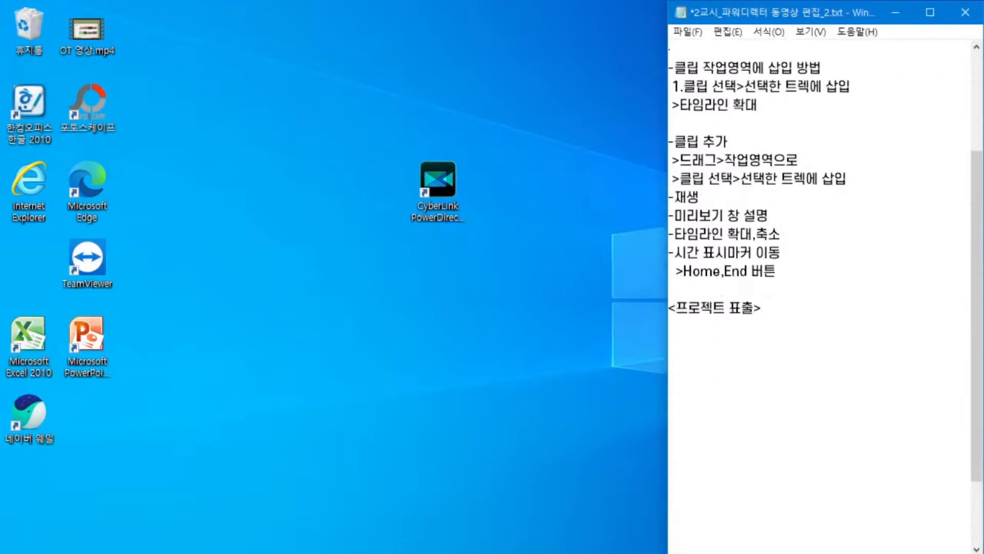
{"action": "key", "text": "End"}
{"action": "key", "text": "Return"}
Launch CyberLink PowerDirector 15 from the desktop.
{"action": "left_click", "coordinate": [470, 294]}
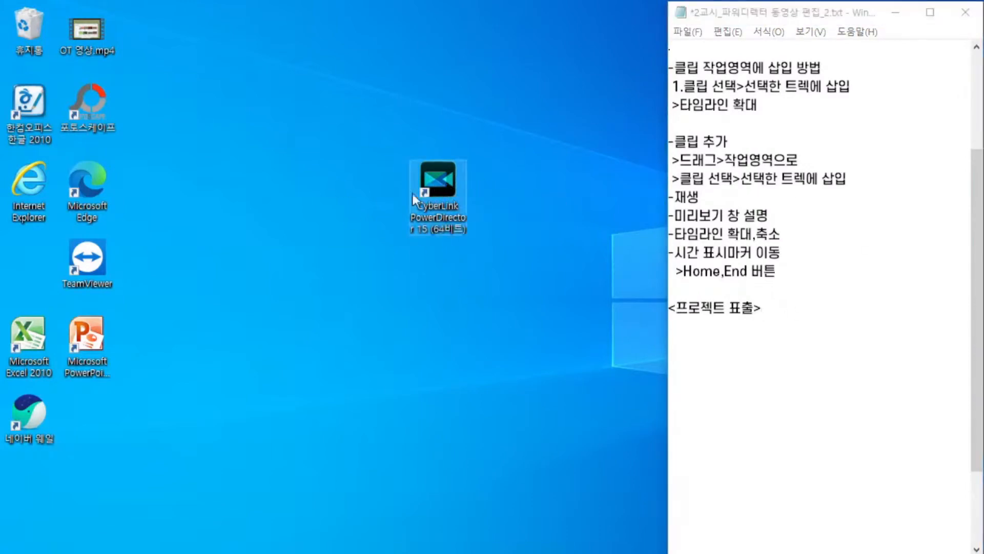
{"action": "key", "text": "ctrl"}
{"action": "key", "text": "ctrl"}
{"action": "key", "text": "ctrl"}
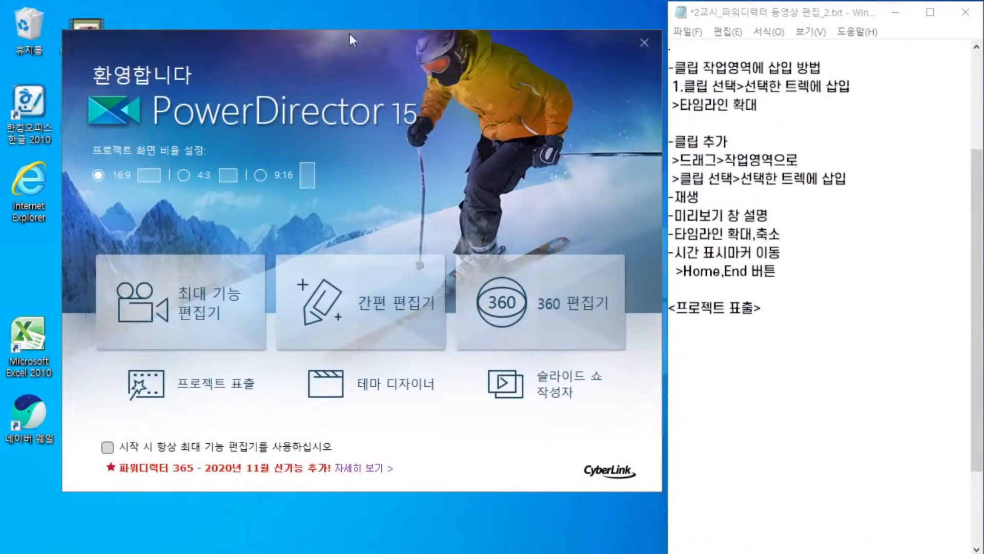
Review the notes, highlighting the line on unchecking the full-feature editor at startup and the "<프로젝트 표출>" heading.
{"action": "scroll", "coordinate": [818, 225], "scroll_direction": "up", "scroll_amount": 3}
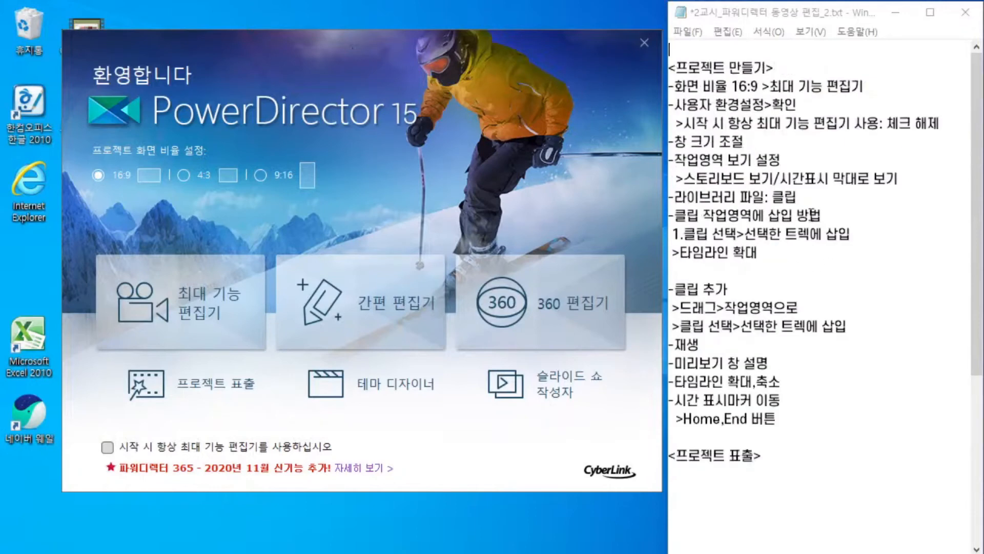
{"action": "left_click_drag", "start_coordinate": [683, 124], "coordinate": [942, 133]}
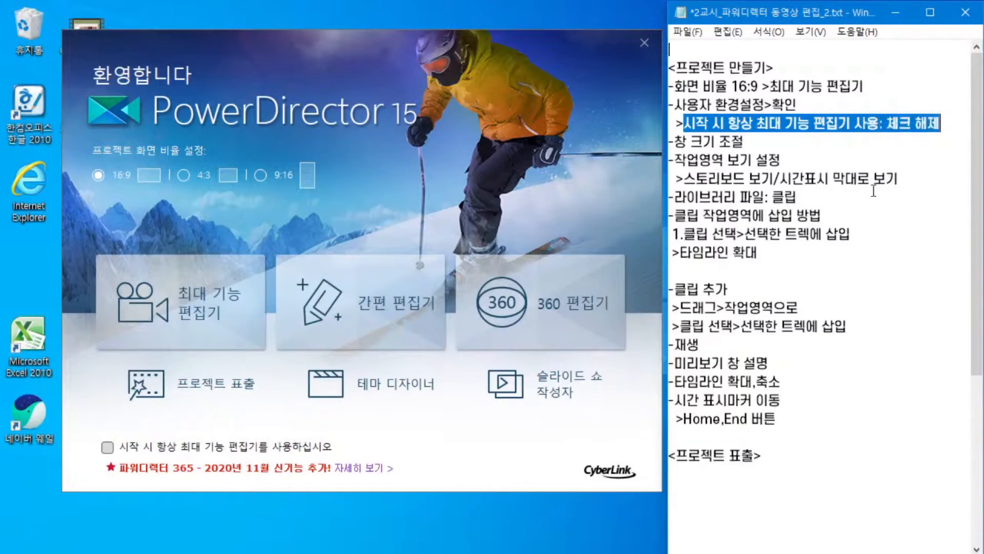
{"action": "left_click", "coordinate": [397, 193]}
{"action": "left_click", "coordinate": [920, 128]}
{"action": "left_click", "coordinate": [226, 318]}
{"action": "left_click", "coordinate": [765, 455]}
{"action": "key", "text": "shift+Home"}
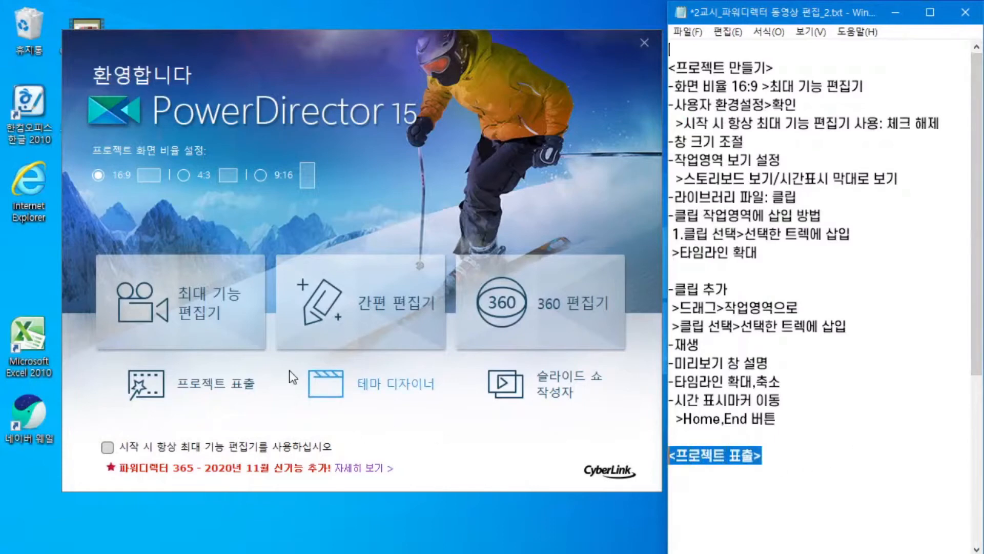
Start a new 16:9 project with the 프로젝트 표출 option on the welcome screen.
{"action": "mouse_move", "coordinate": [93, 351]}
{"action": "left_mouse_down"}
{"action": "mouse_move", "coordinate": [122, 388]}
{"action": "mouse_move", "coordinate": [266, 407]}
{"action": "left_mouse_up"}
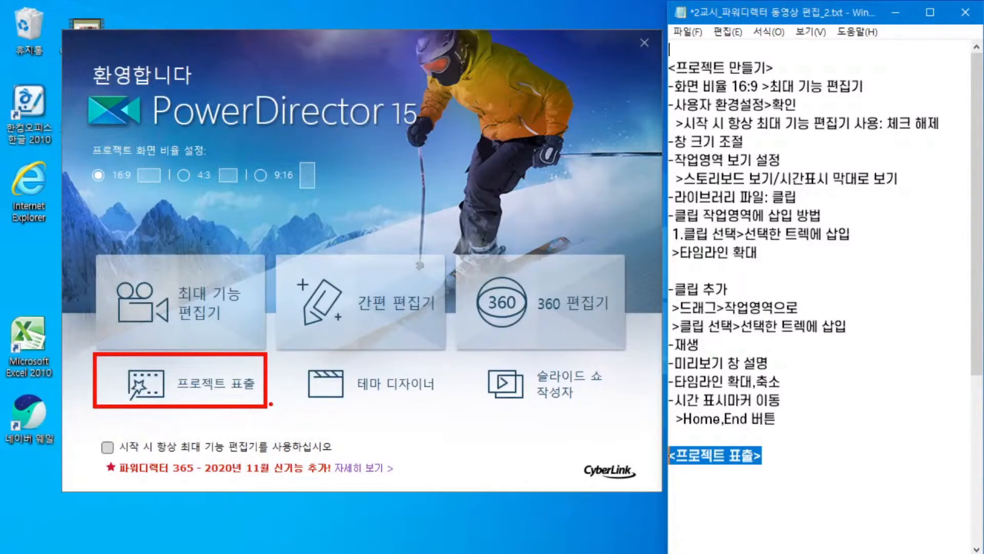
{"action": "left_click", "coordinate": [183, 389]}
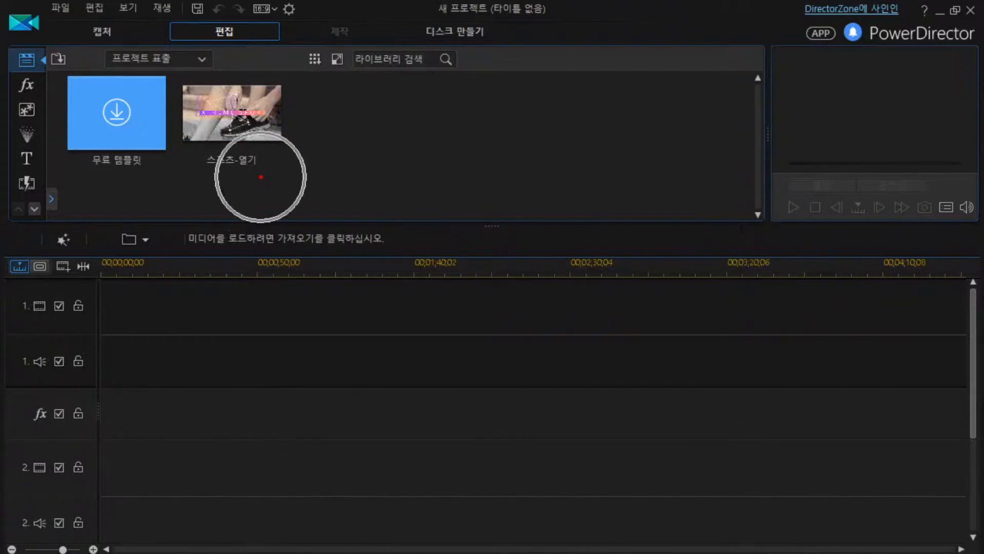
{"action": "mouse_move", "coordinate": [243, 169]}
{"action": "left_mouse_down"}
{"action": "mouse_move", "coordinate": [630, 399]}
{"action": "mouse_move", "coordinate": [654, 394]}
{"action": "left_mouse_up"}
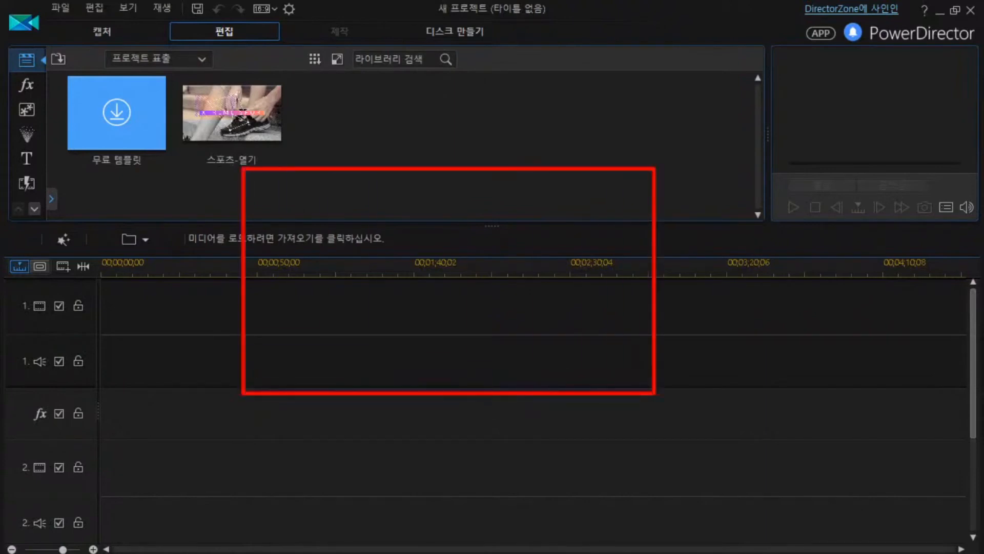
{"action": "mouse_move", "coordinate": [243, 361]}
{"action": "left_mouse_down"}
{"action": "mouse_move", "coordinate": [391, 378]}
{"action": "mouse_move", "coordinate": [403, 391]}
{"action": "left_mouse_up"}
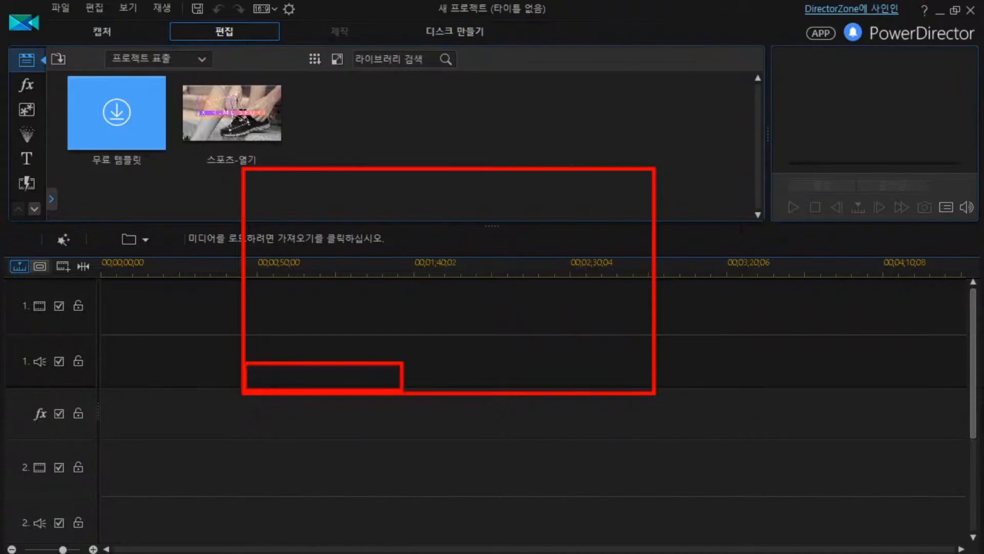
{"action": "left_click_drag", "start_coordinate": [564, 350], "coordinate": [652, 393]}
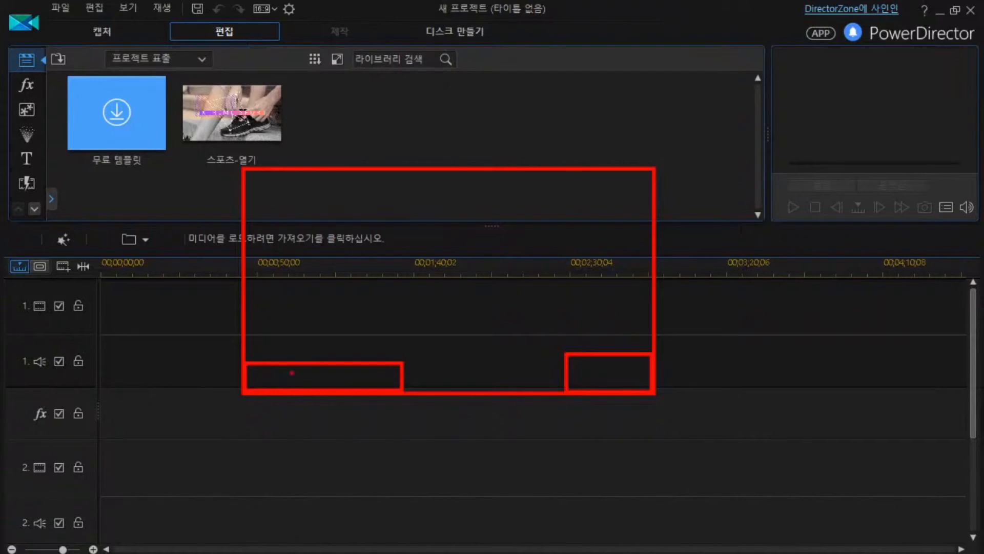
{"action": "mouse_move", "coordinate": [249, 375]}
{"action": "left_mouse_down"}
{"action": "mouse_move", "coordinate": [258, 389]}
{"action": "mouse_move", "coordinate": [271, 368]}
{"action": "left_mouse_up"}
{"action": "left_click_drag", "start_coordinate": [597, 373], "coordinate": [662, 367]}
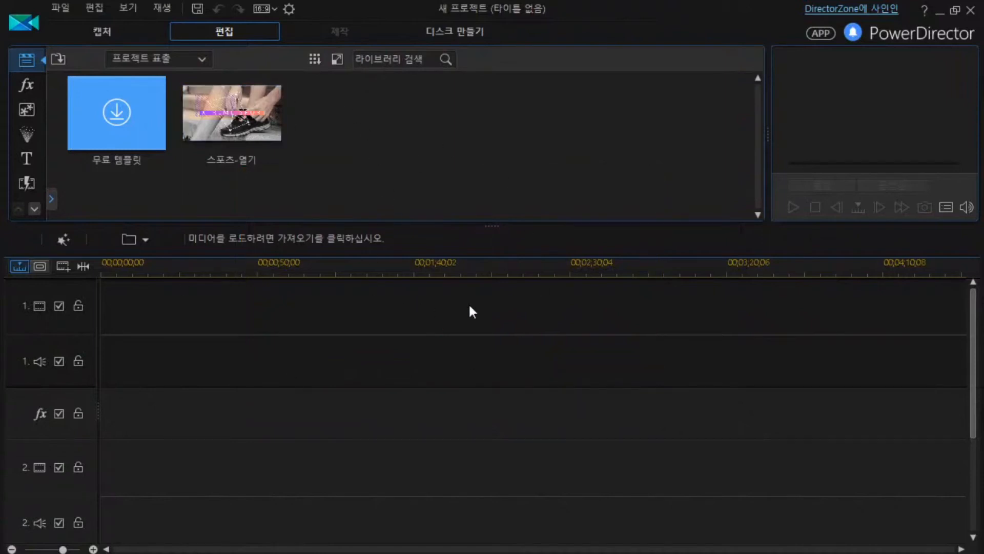
Widen the preview area and play a preview of the 스포츠-열기 project template.
{"action": "left_click", "coordinate": [245, 133]}
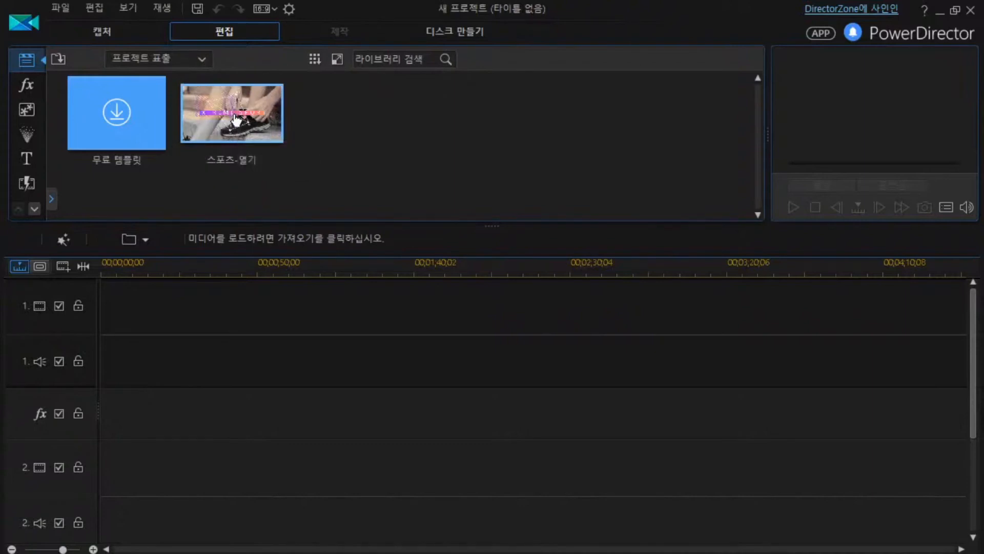
{"action": "left_click", "coordinate": [236, 119]}
{"action": "left_click", "coordinate": [236, 119]}
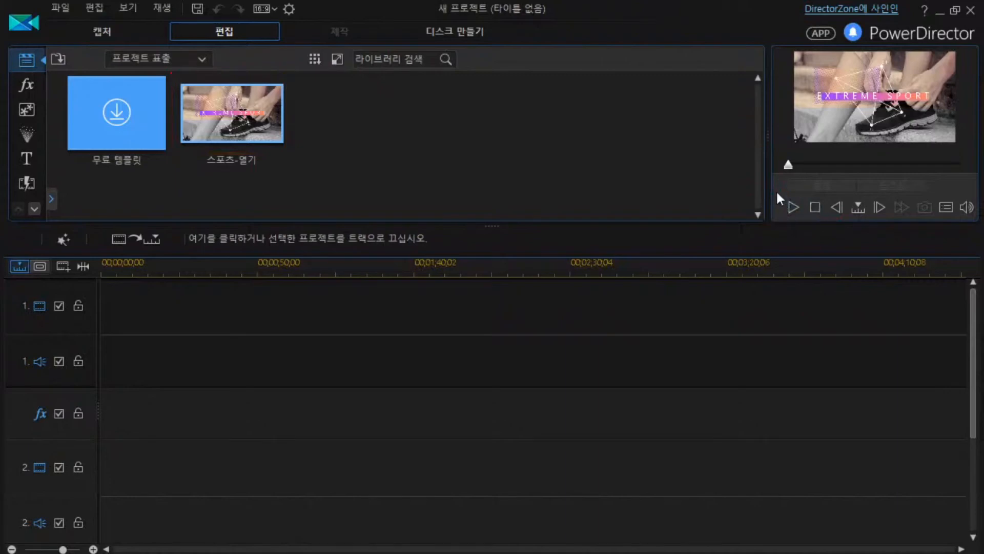
{"action": "left_click_drag", "start_coordinate": [770, 131], "coordinate": [681, 154]}
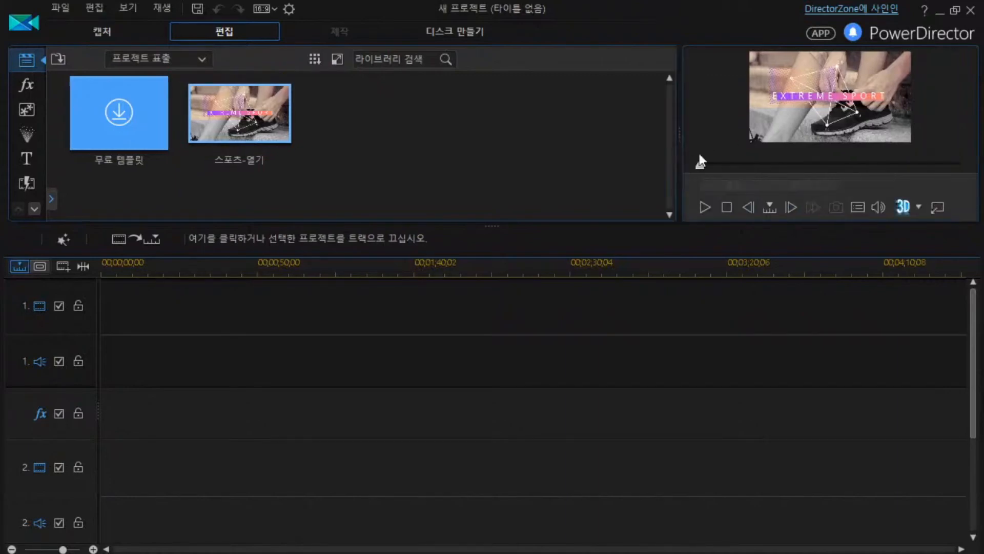
{"action": "left_click", "coordinate": [706, 208]}
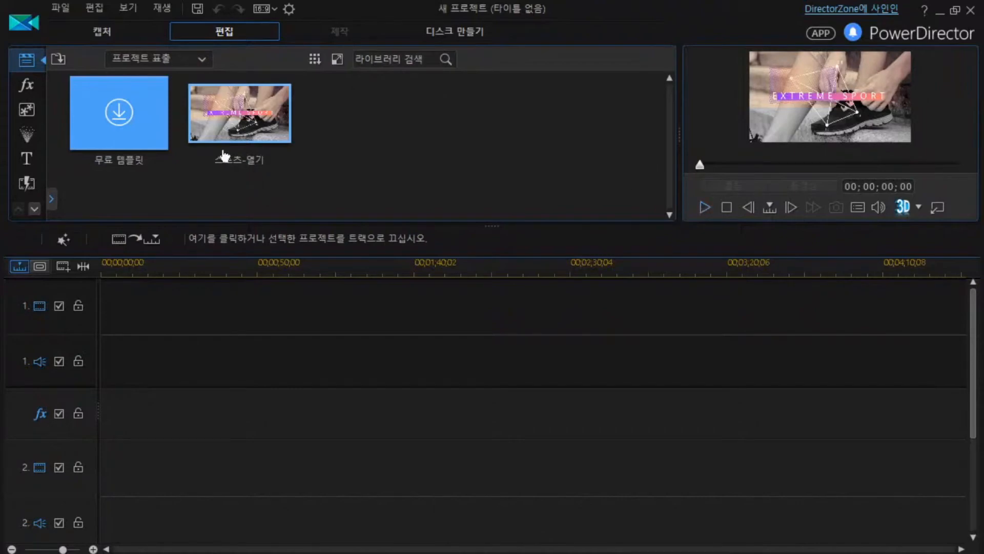
Add the 스포츠-열기 template to the timeline, starting at the beginning of track 1.
{"action": "left_click_drag", "start_coordinate": [241, 135], "coordinate": [94, 305]}
{"action": "left_click", "coordinate": [147, 242]}
{"action": "key", "text": "ctrl"}
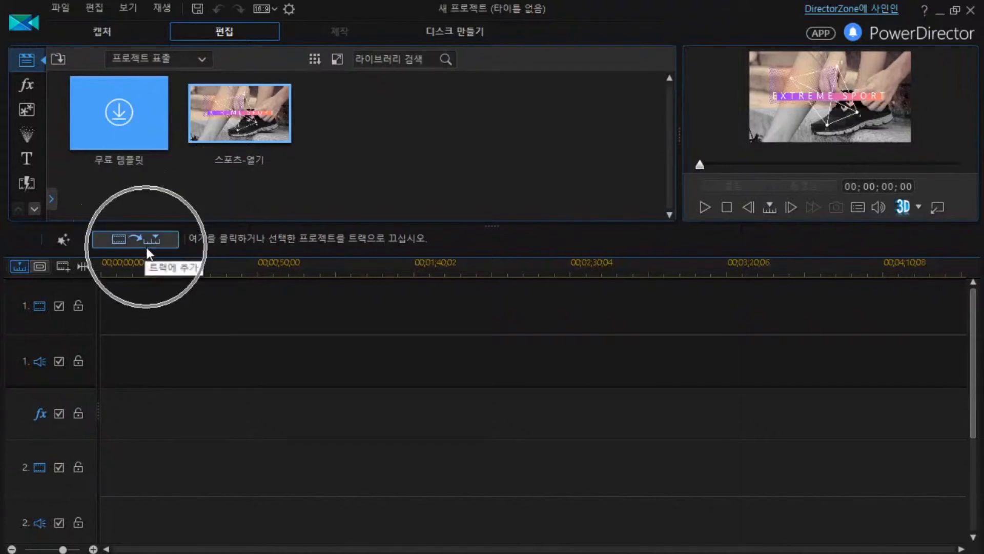
{"action": "key", "text": "ctrl"}
{"action": "left_click", "coordinate": [150, 237]}
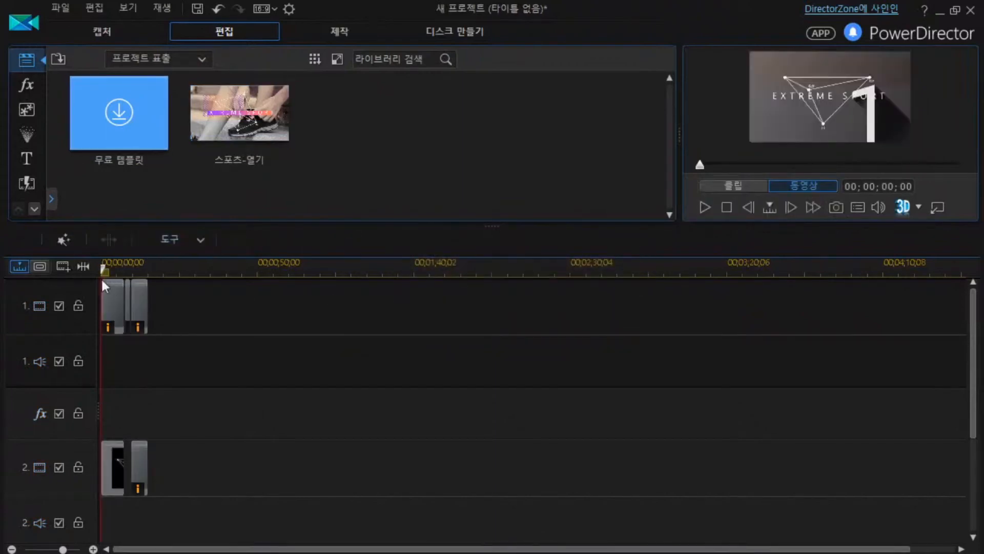
Stretch the timeline scale until the template's individual clips and their names are readable.
{"action": "key", "text": "ctrl"}
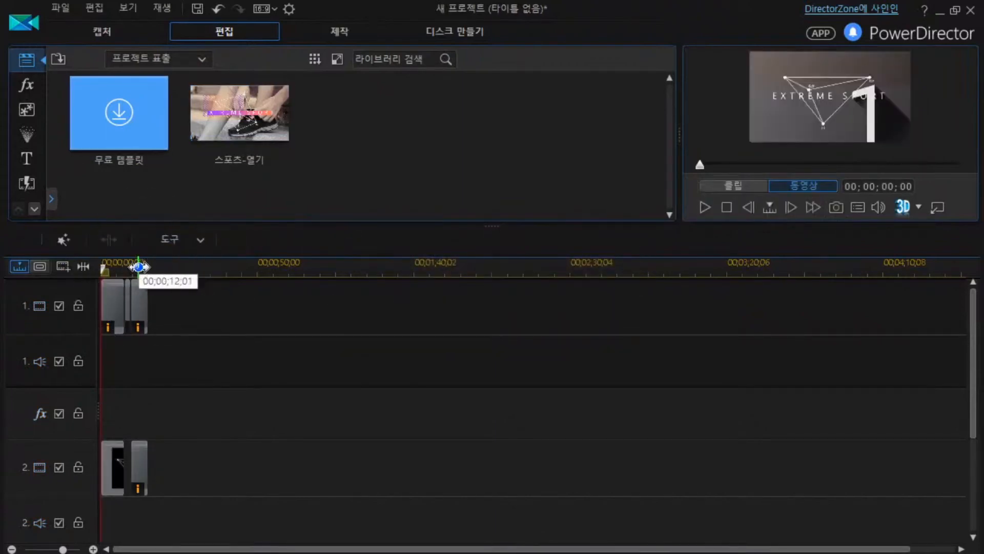
{"action": "key", "text": "ctrl"}
{"action": "key", "text": "ctrl"}
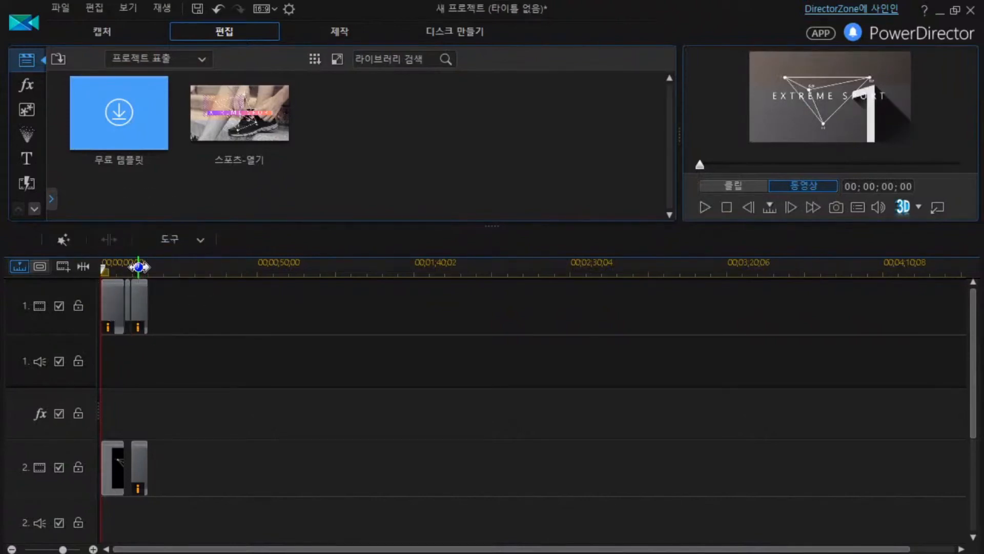
{"action": "left_click_drag", "start_coordinate": [138, 267], "coordinate": [609, 265]}
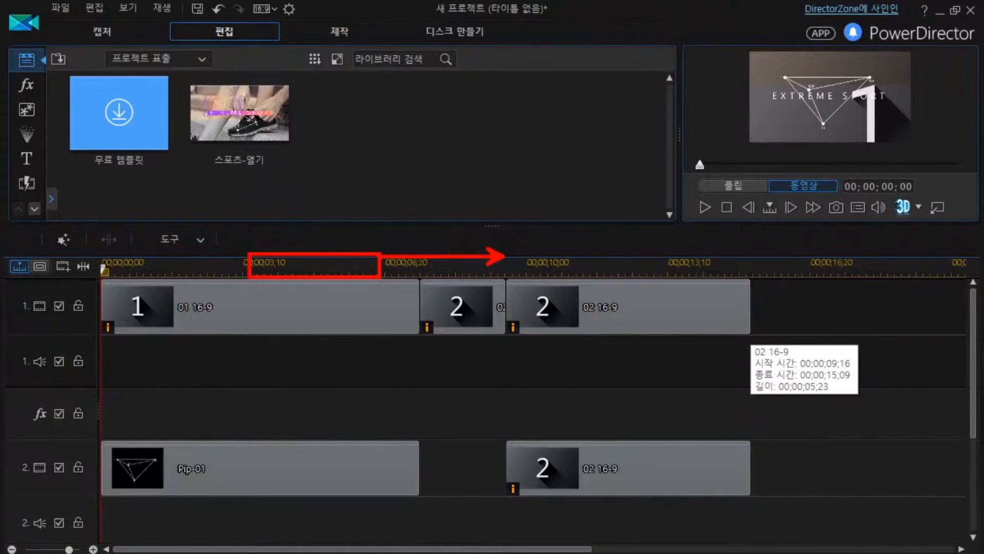
{"action": "left_click", "coordinate": [202, 306]}
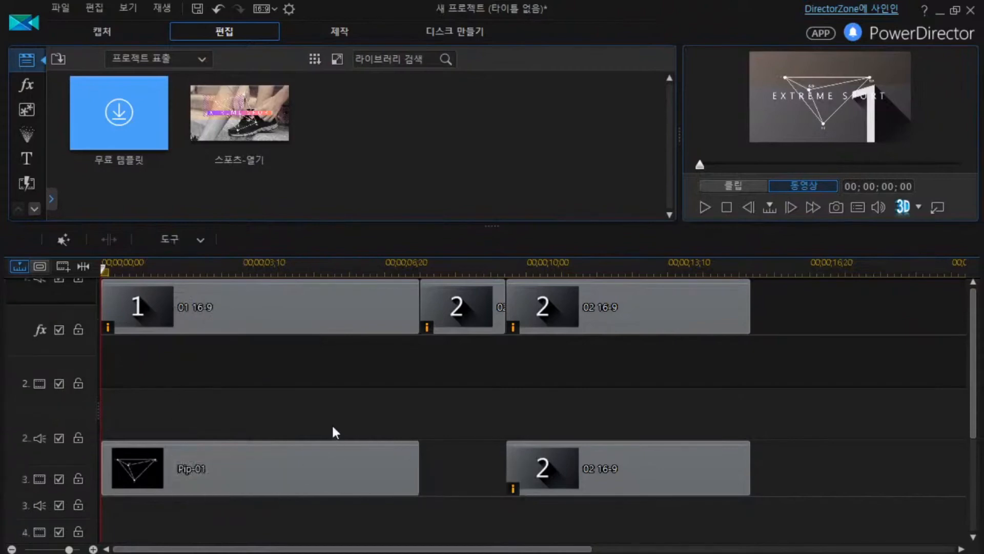
Examine the template's placeholder, Pip-01 and EXTREME SPORT title clips across all timeline tracks.
{"action": "scroll", "coordinate": [331, 423], "scroll_direction": "down", "scroll_amount": 4}
{"action": "scroll", "coordinate": [334, 422], "scroll_direction": "up", "scroll_amount": 5}
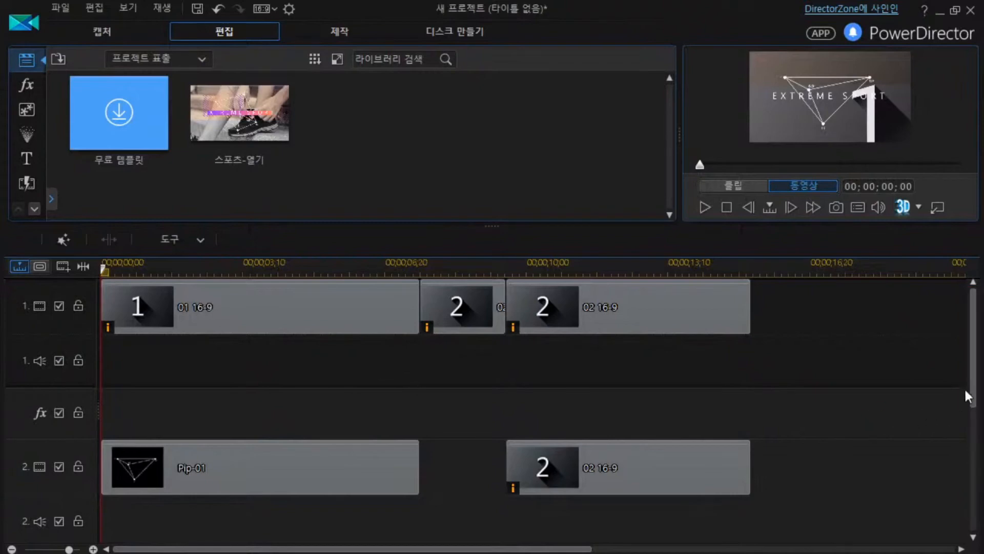
{"action": "left_click_drag", "start_coordinate": [973, 377], "coordinate": [975, 507]}
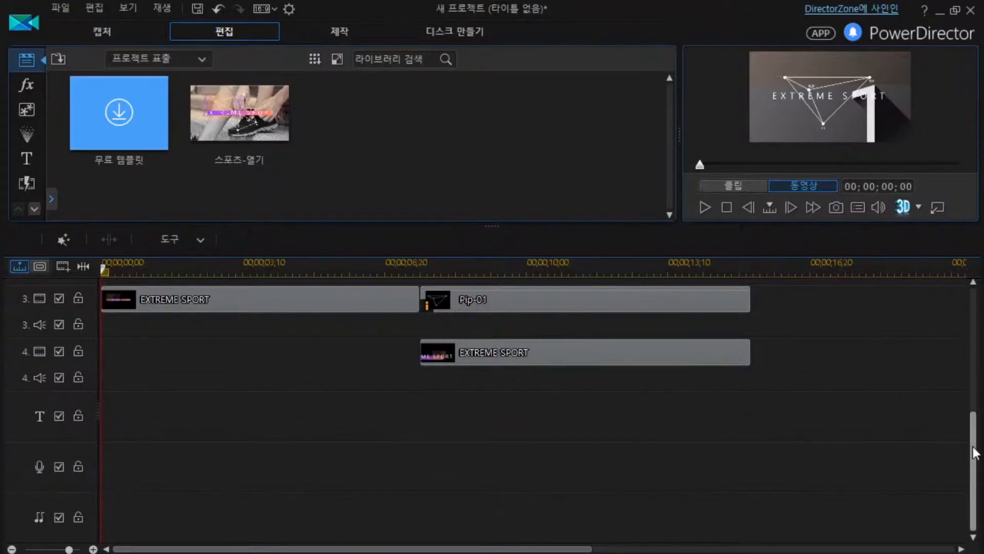
{"action": "left_click_drag", "start_coordinate": [974, 452], "coordinate": [981, 289]}
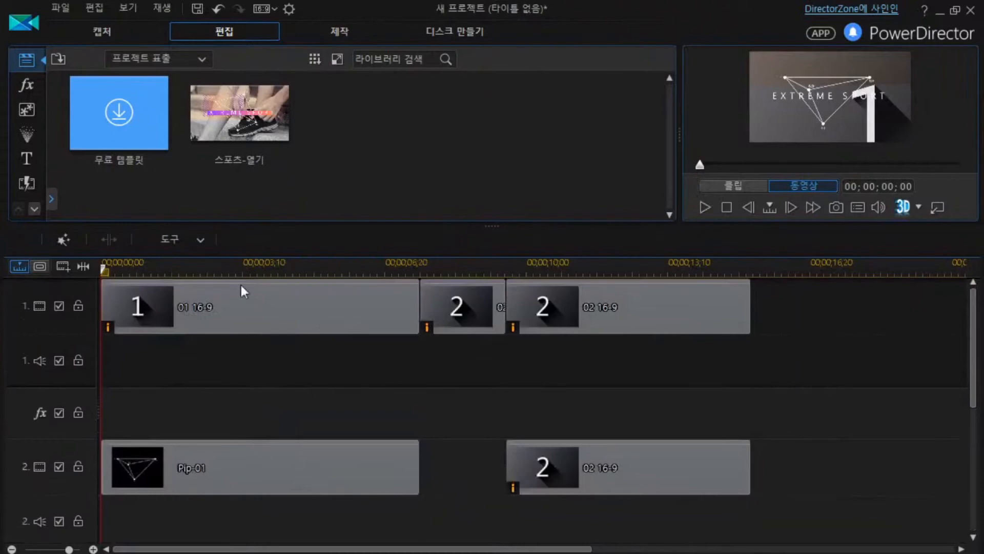
{"action": "left_click", "coordinate": [778, 354]}
{"action": "scroll", "coordinate": [611, 356], "scroll_direction": "down", "scroll_amount": 5}
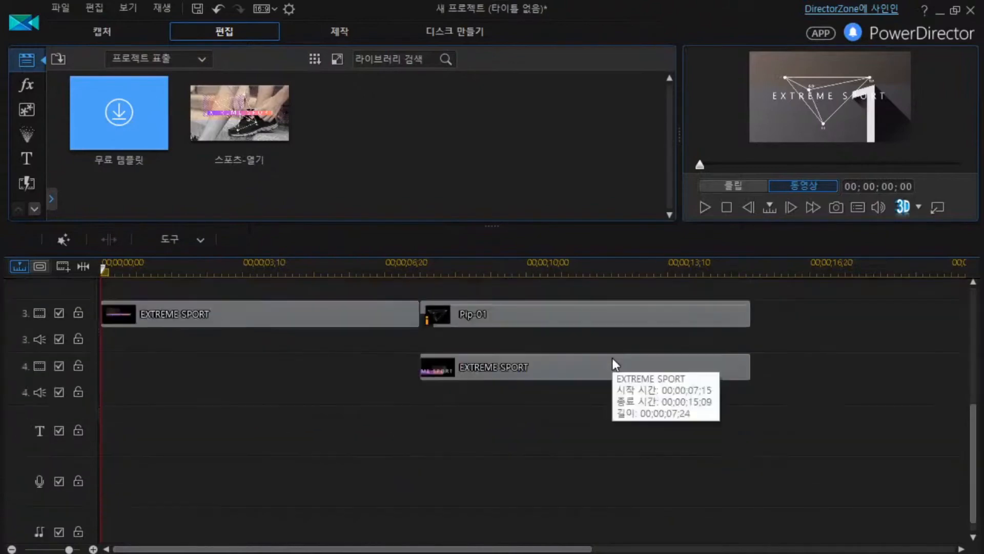
{"action": "scroll", "coordinate": [612, 358], "scroll_direction": "up", "scroll_amount": 5}
{"action": "scroll", "coordinate": [612, 355], "scroll_direction": "down", "scroll_amount": 2}
{"action": "scroll", "coordinate": [612, 358], "scroll_direction": "up", "scroll_amount": 2}
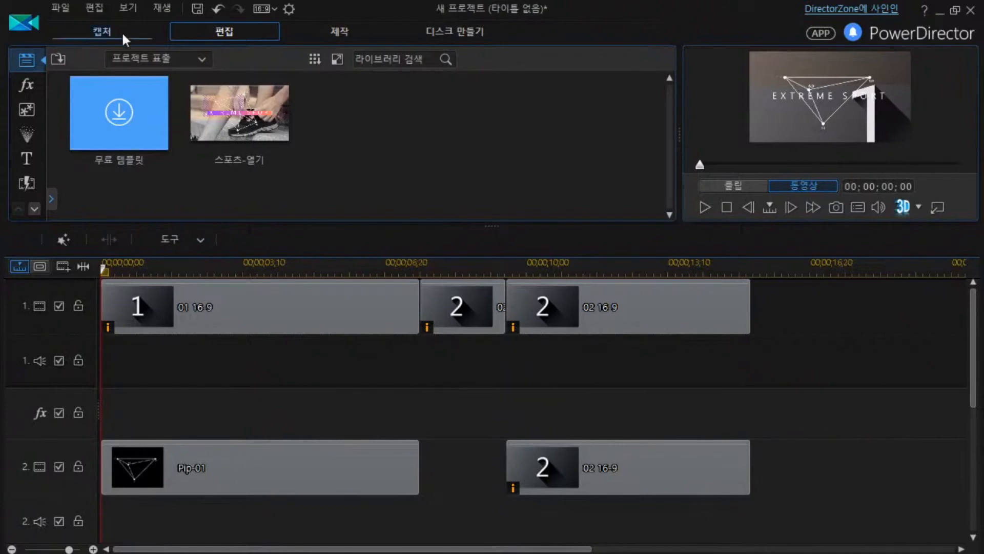
Look through the media library's category choices from 미디어 컨텐트 down to 스포츠 without changing the selection.
{"action": "left_click", "coordinate": [172, 65]}
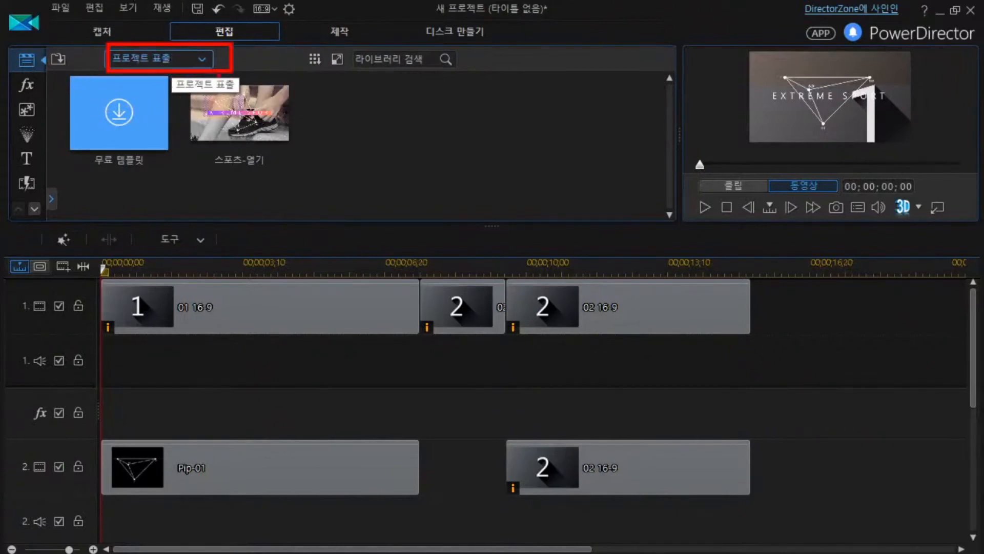
{"action": "left_click", "coordinate": [200, 61]}
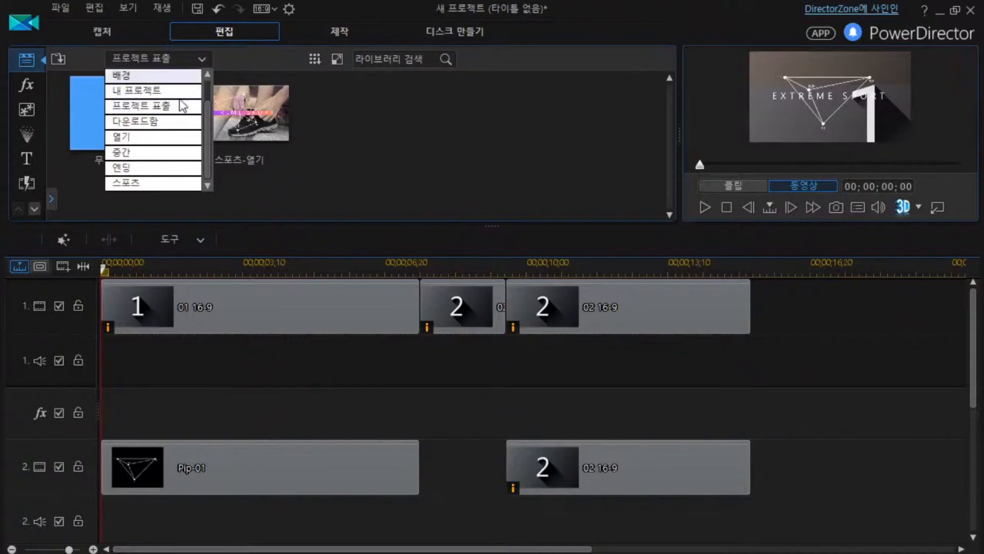
{"action": "key", "text": "ctrl"}
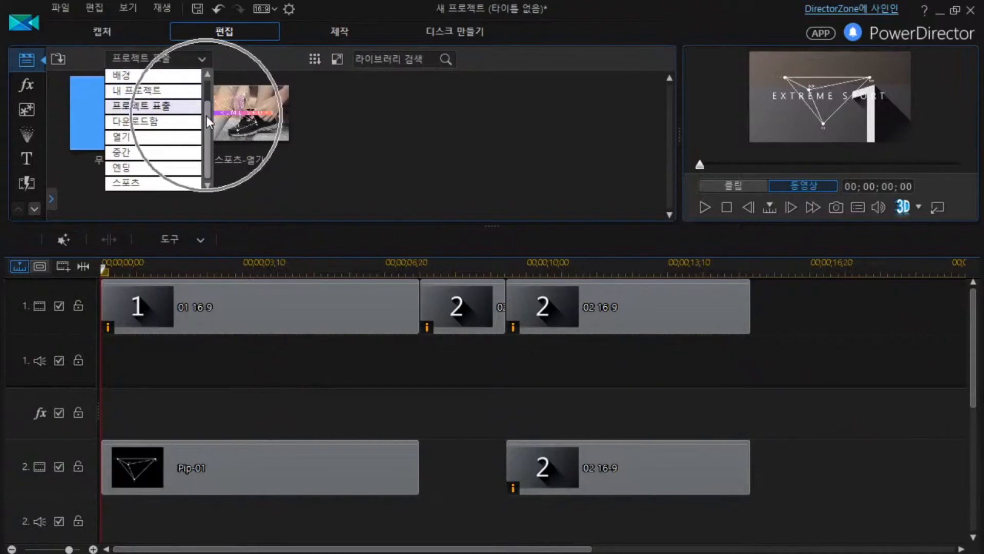
{"action": "key", "text": "ctrl"}
{"action": "key", "text": "ctrl"}
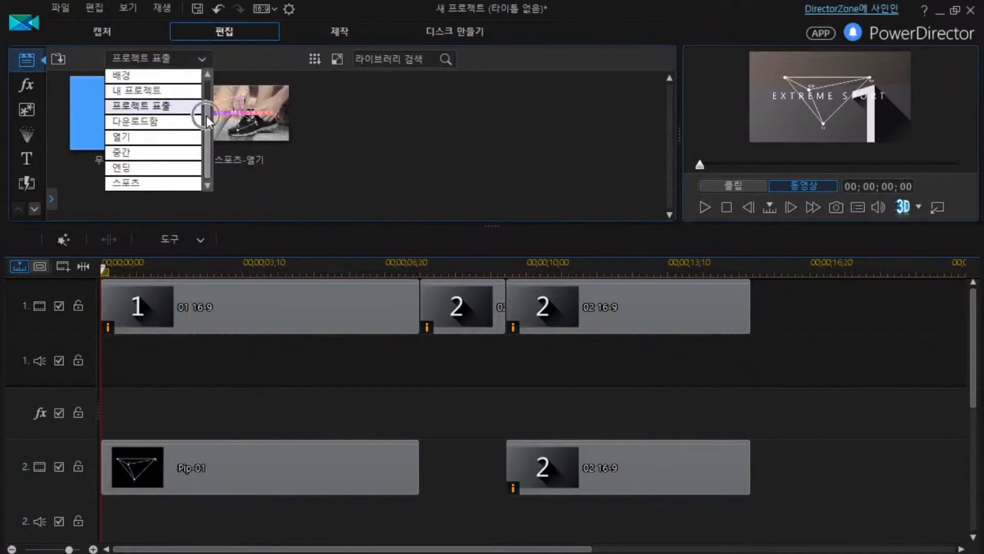
{"action": "left_click_drag", "start_coordinate": [206, 115], "coordinate": [210, 87]}
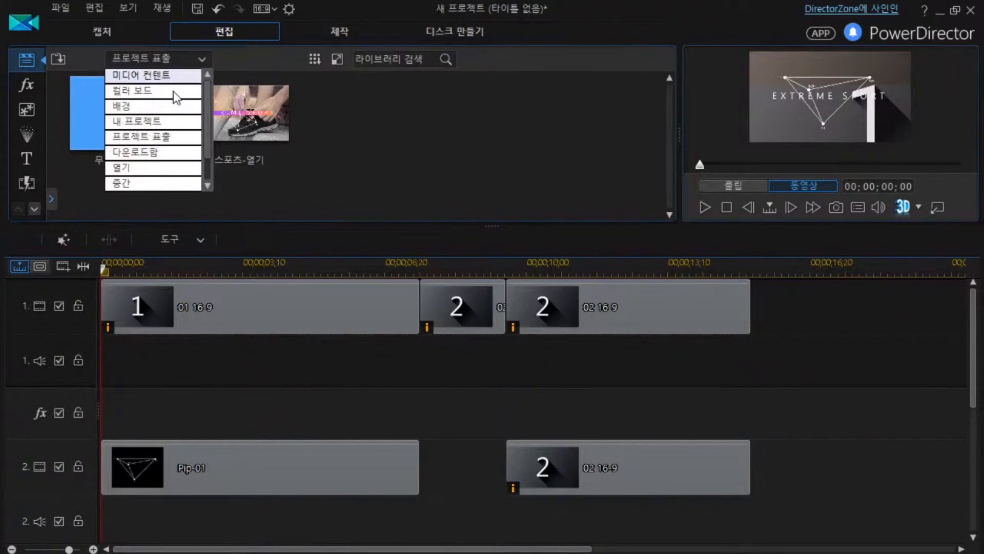
{"action": "left_click_drag", "start_coordinate": [207, 120], "coordinate": [217, 199]}
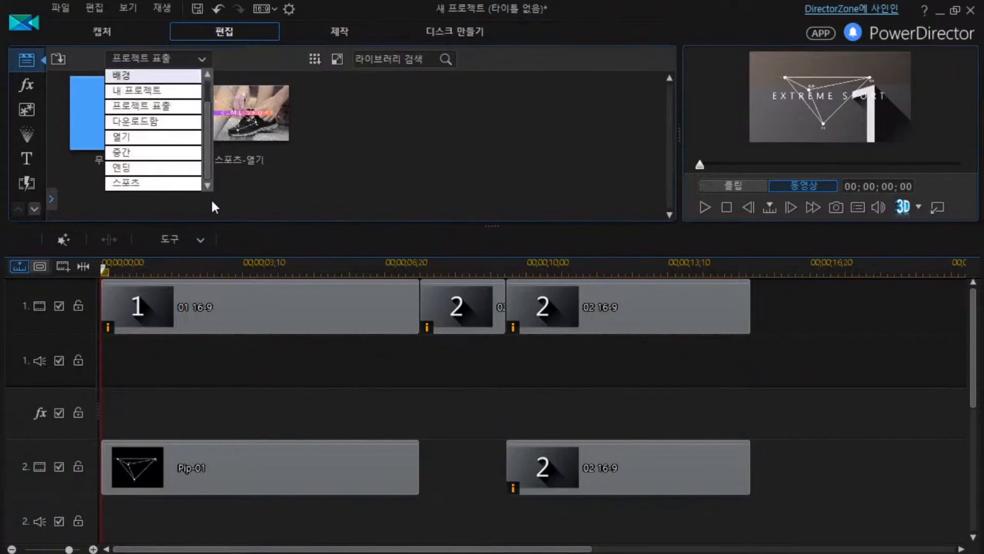
{"action": "key", "text": "ctrl+2"}
{"action": "left_click_drag", "start_coordinate": [204, 98], "coordinate": [214, 181]}
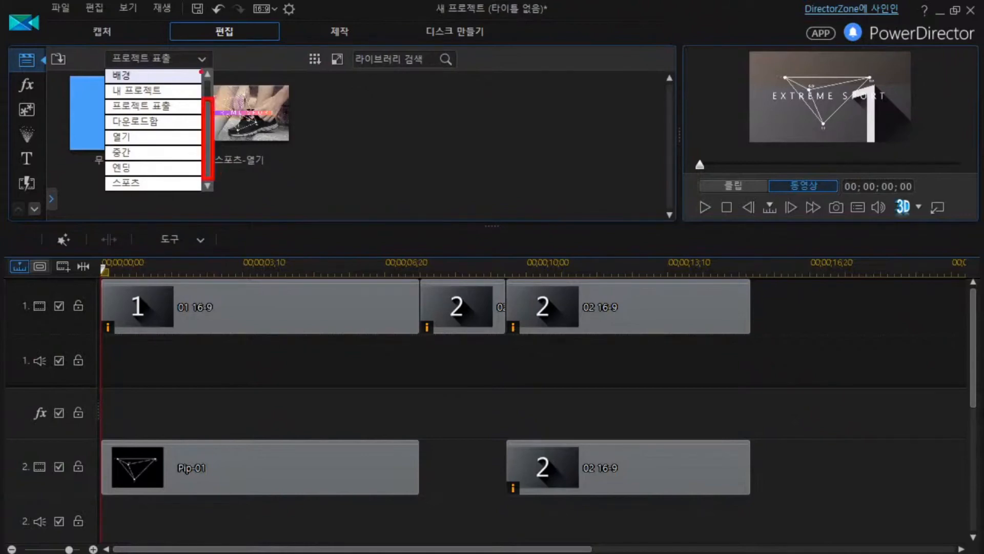
{"action": "left_click_drag", "start_coordinate": [201, 70], "coordinate": [218, 84]}
{"action": "left_click", "coordinate": [212, 77]}
{"action": "key", "text": "Escape"}
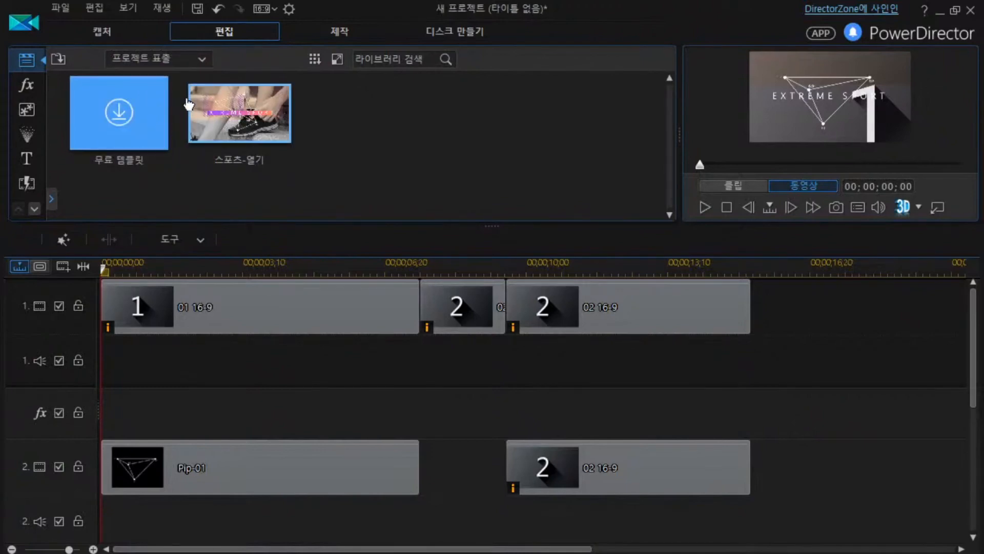
Switch the media library category to 미디어 컨텐트.
{"action": "left_click", "coordinate": [202, 60]}
{"action": "left_click", "coordinate": [208, 77]}
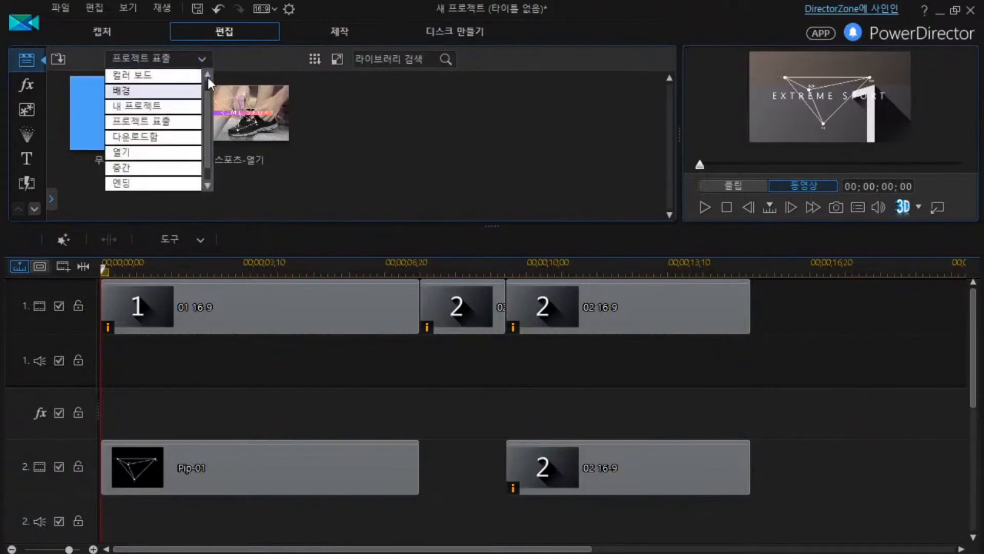
{"action": "left_click", "coordinate": [207, 76]}
{"action": "left_click", "coordinate": [207, 76]}
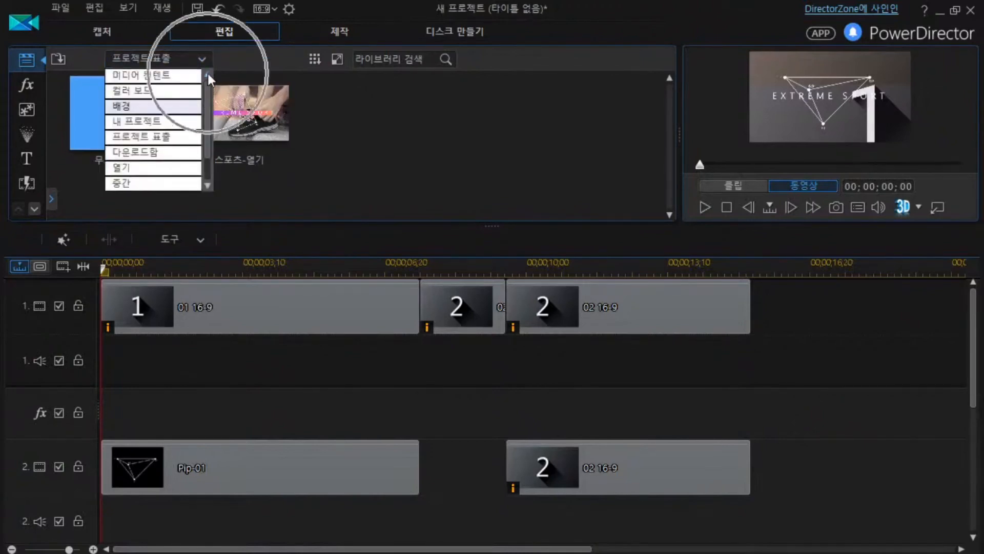
{"action": "left_click", "coordinate": [207, 76]}
{"action": "left_click_drag", "start_coordinate": [209, 105], "coordinate": [210, 78]}
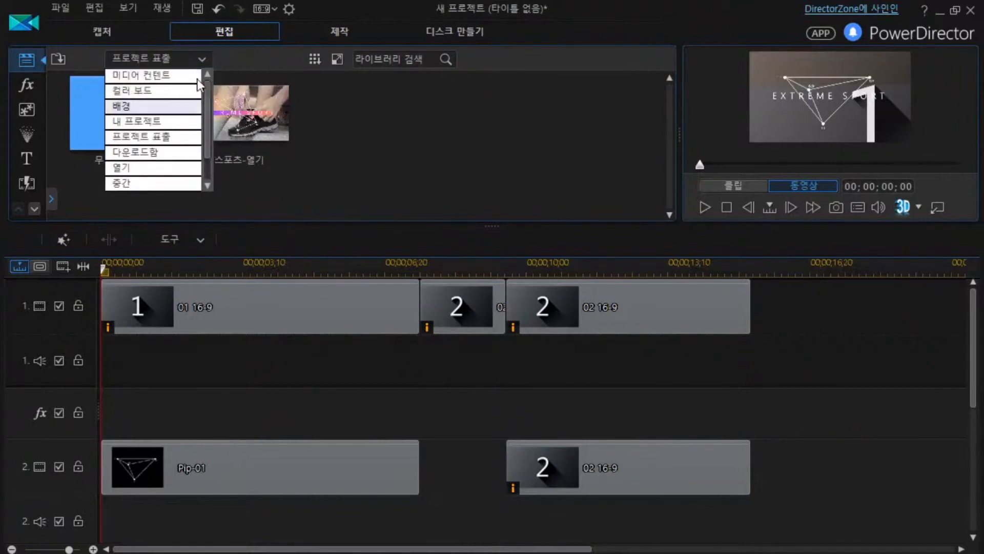
{"action": "left_click", "coordinate": [144, 78]}
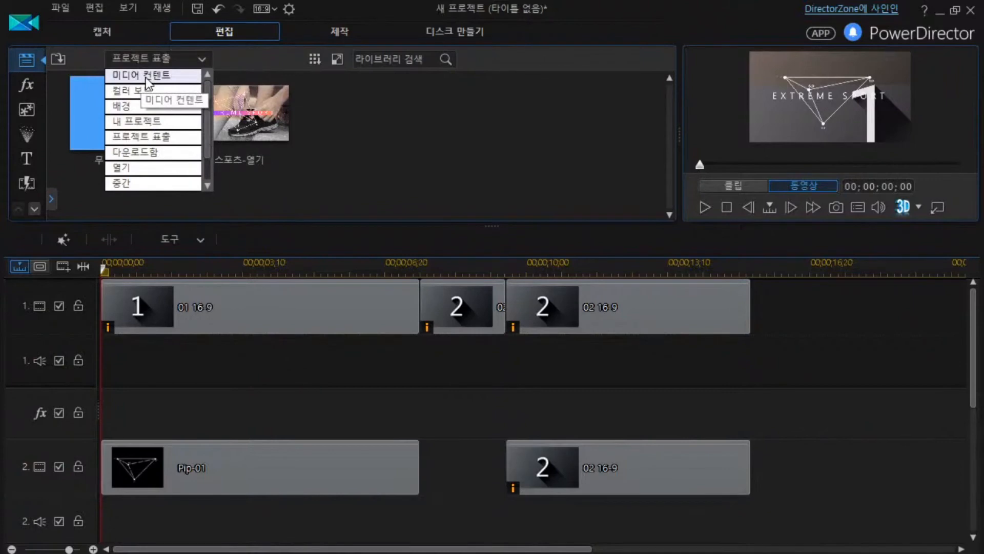
{"action": "left_click", "coordinate": [146, 78]}
{"action": "left_click", "coordinate": [146, 78]}
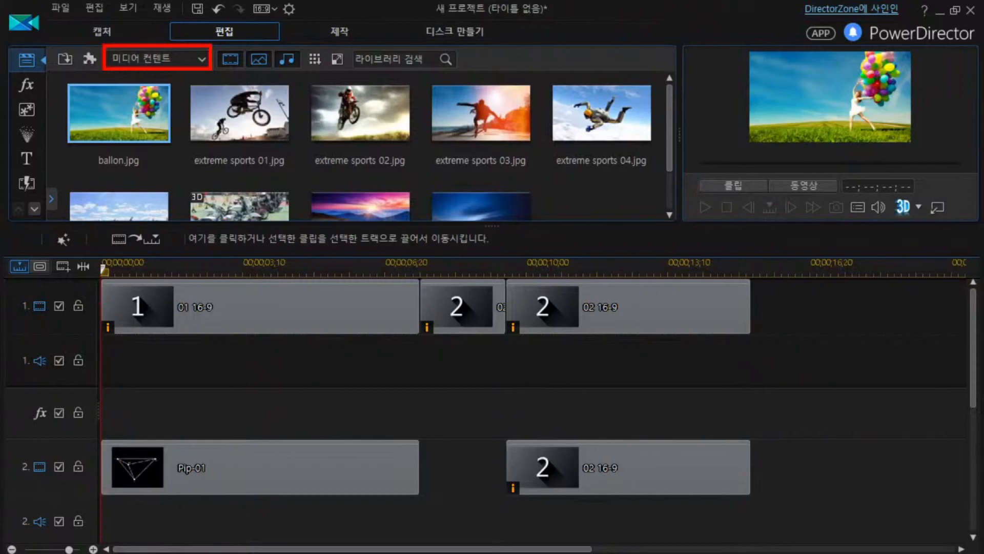
Replace the first placeholder clip, 01 16-9, on video track 1 with extreme sports 01.jpg.
{"action": "left_click", "coordinate": [385, 292]}
{"action": "left_click", "coordinate": [468, 308]}
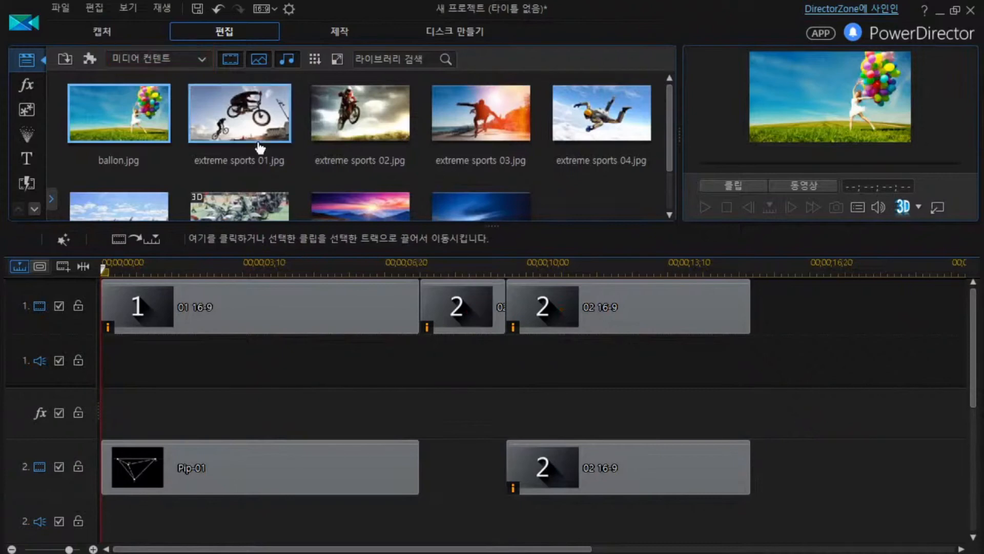
{"action": "left_click", "coordinate": [265, 118]}
{"action": "left_click", "coordinate": [260, 115]}
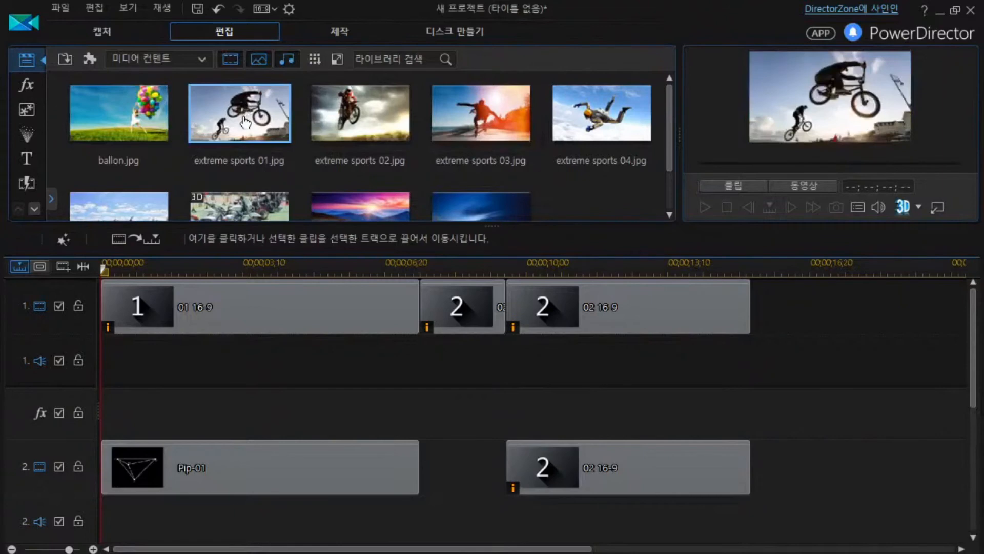
{"action": "left_click", "coordinate": [243, 117]}
{"action": "left_click", "coordinate": [243, 117]}
{"action": "left_click_drag", "start_coordinate": [259, 116], "coordinate": [173, 303]}
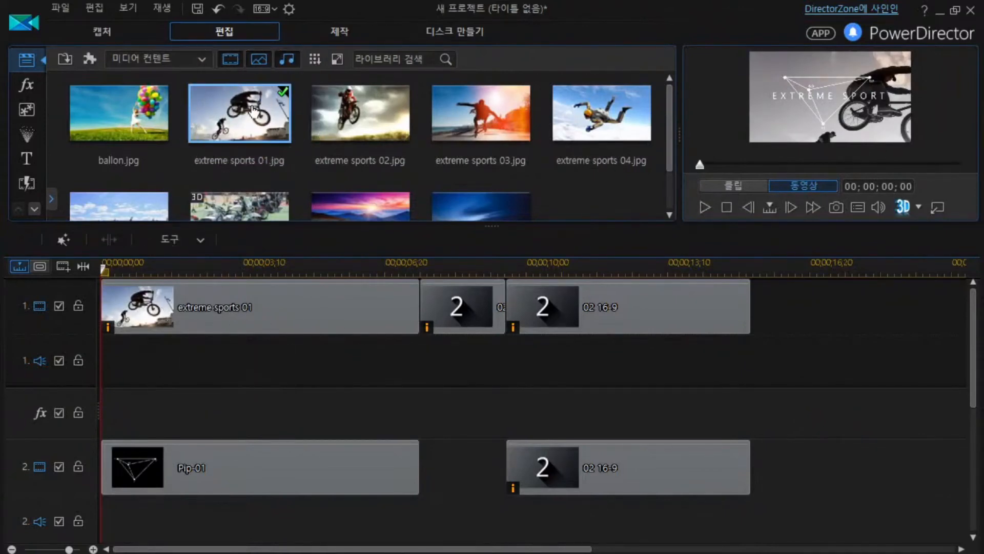
Replace the second placeholder clip on video track 1 with extreme sports 02.jpg.
{"action": "key", "text": "ctrl"}
{"action": "key", "text": "ctrl"}
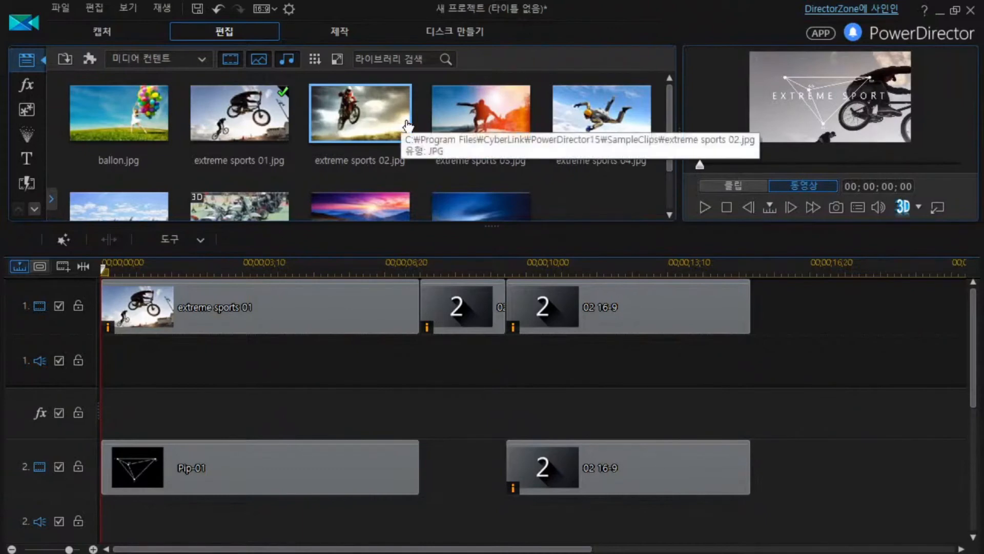
{"action": "left_click", "coordinate": [377, 117]}
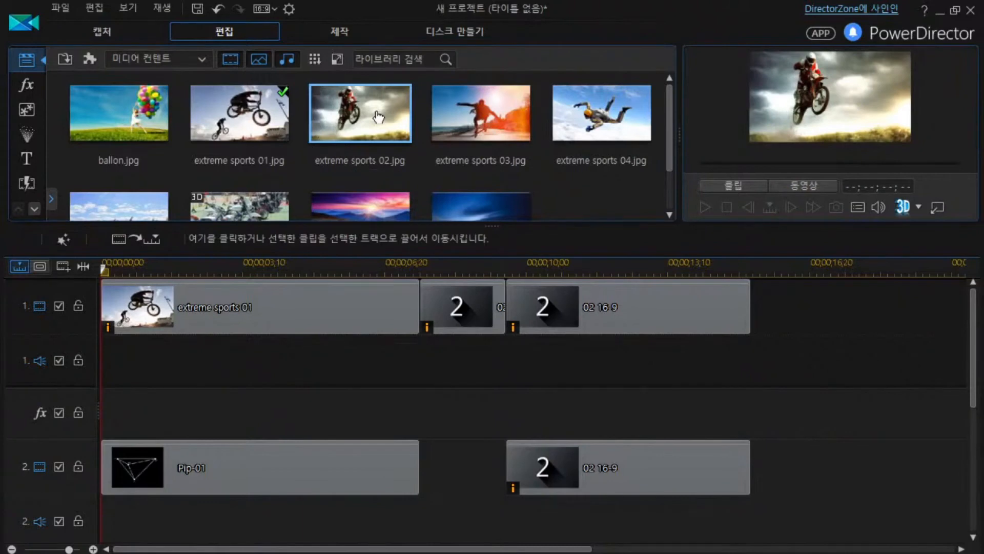
{"action": "key", "text": "ctrl"}
{"action": "left_click_drag", "start_coordinate": [379, 117], "coordinate": [462, 307]}
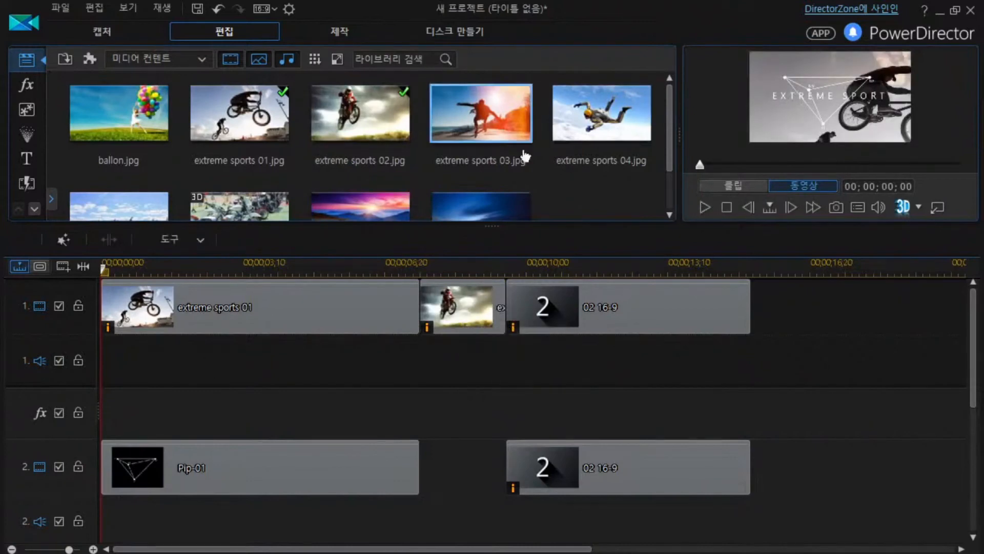
Replace the 02 16-9 placeholder clips with extreme sports 03.jpg on video track 1 and extreme sports 04.jpg on video track 2.
{"action": "left_click", "coordinate": [478, 122]}
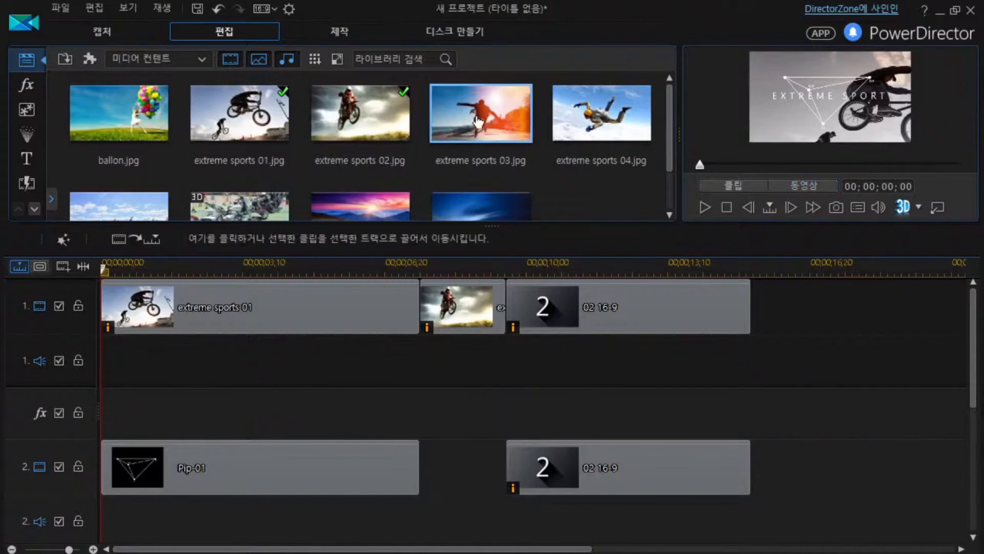
{"action": "left_click", "coordinate": [478, 122]}
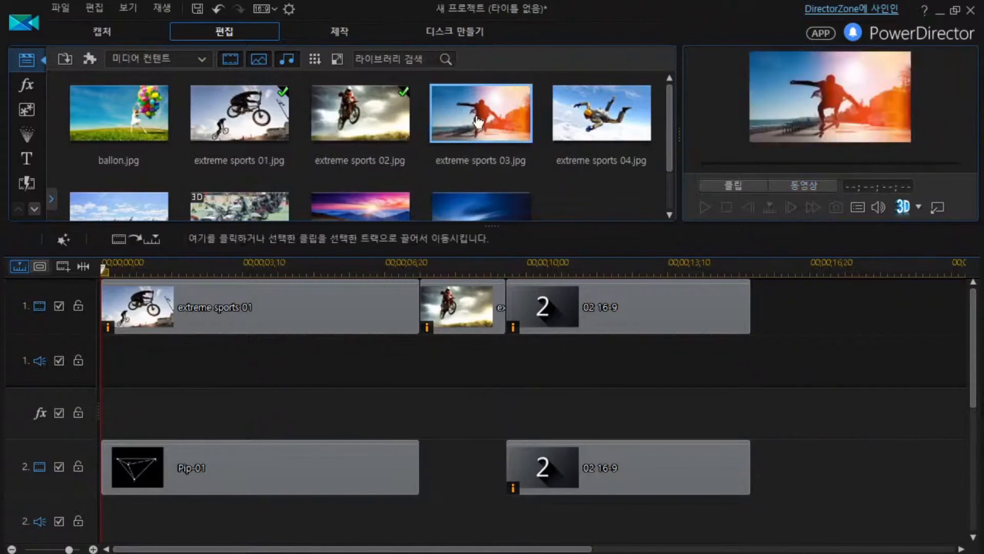
{"action": "left_click_drag", "start_coordinate": [493, 116], "coordinate": [543, 329]}
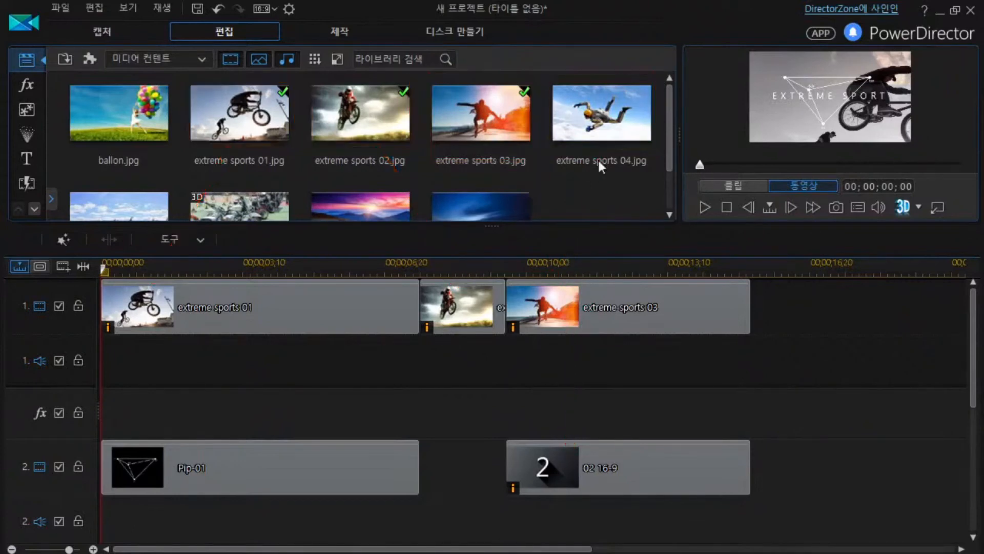
{"action": "left_click_drag", "start_coordinate": [587, 123], "coordinate": [545, 468]}
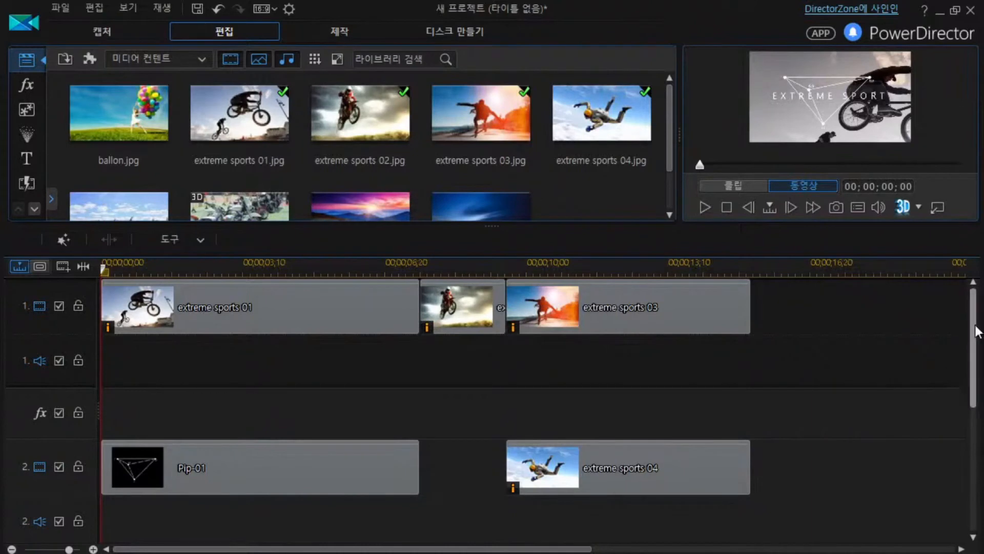
Open the EXTREME SPORT title clip on video track 3 in the title designer.
{"action": "left_click_drag", "start_coordinate": [977, 316], "coordinate": [979, 392]}
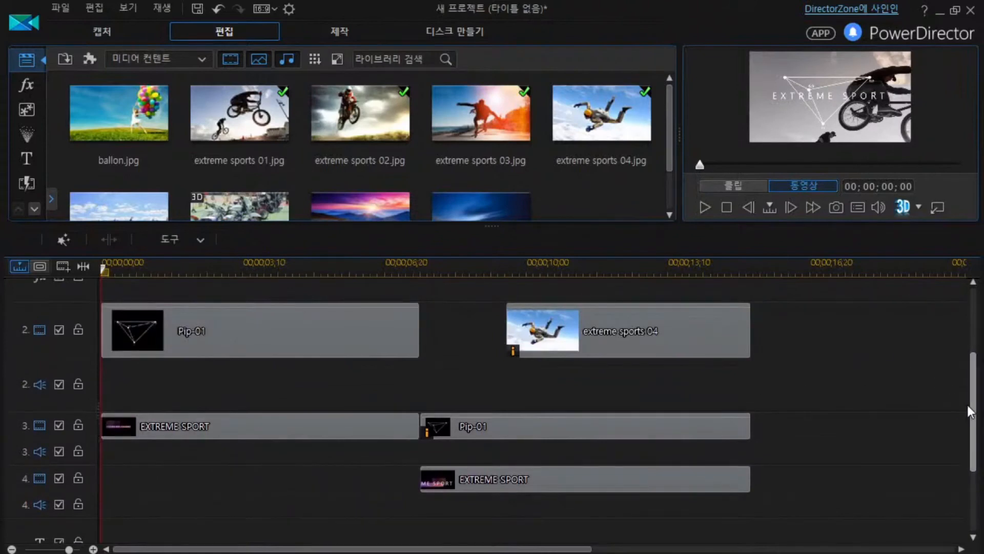
{"action": "scroll", "coordinate": [188, 487], "scroll_direction": "down", "scroll_amount": 2}
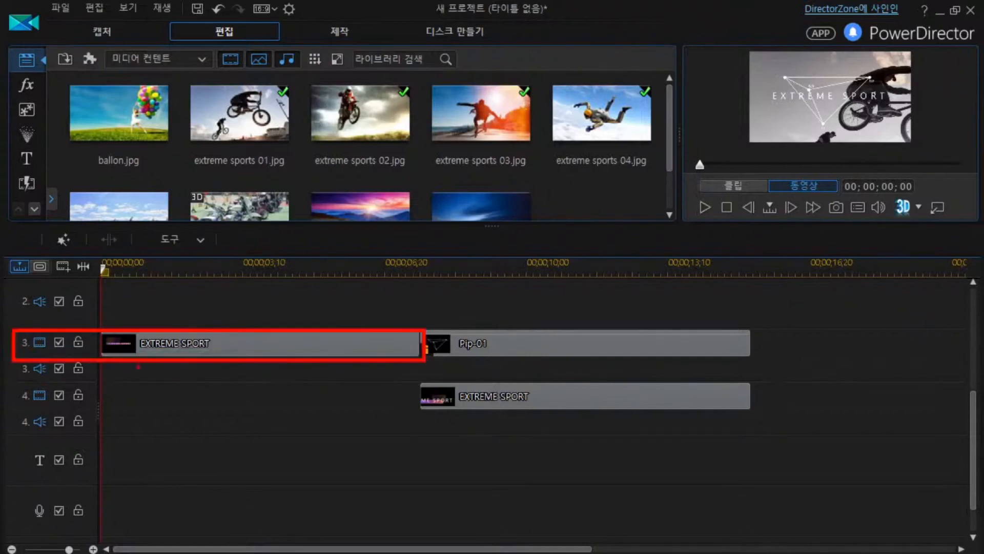
{"action": "left_click", "coordinate": [182, 343]}
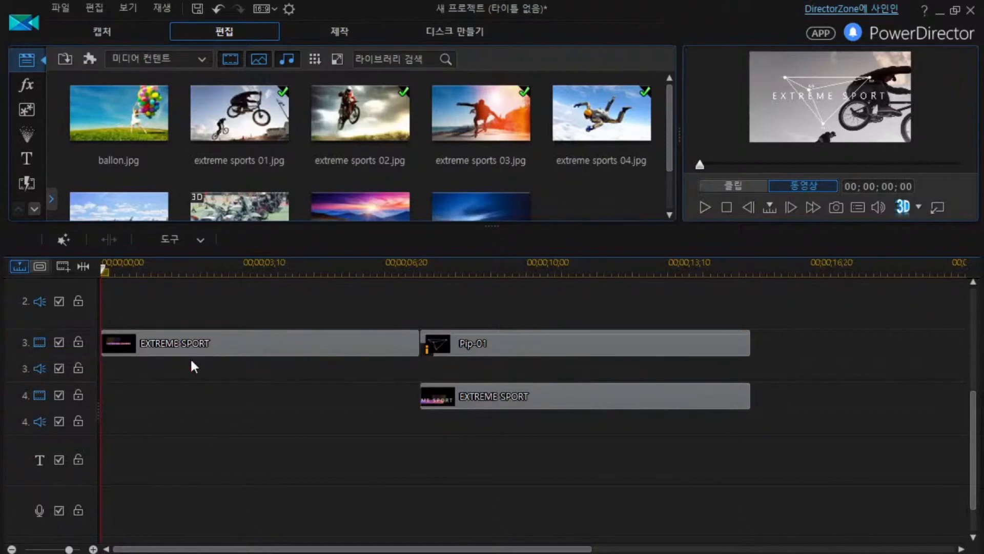
{"action": "left_click", "coordinate": [180, 343]}
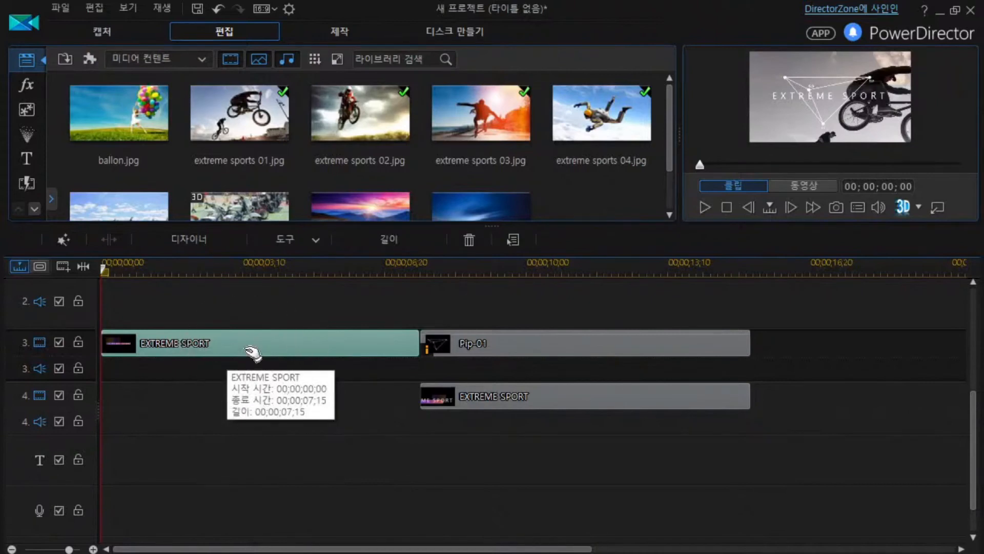
{"action": "left_click", "coordinate": [187, 241]}
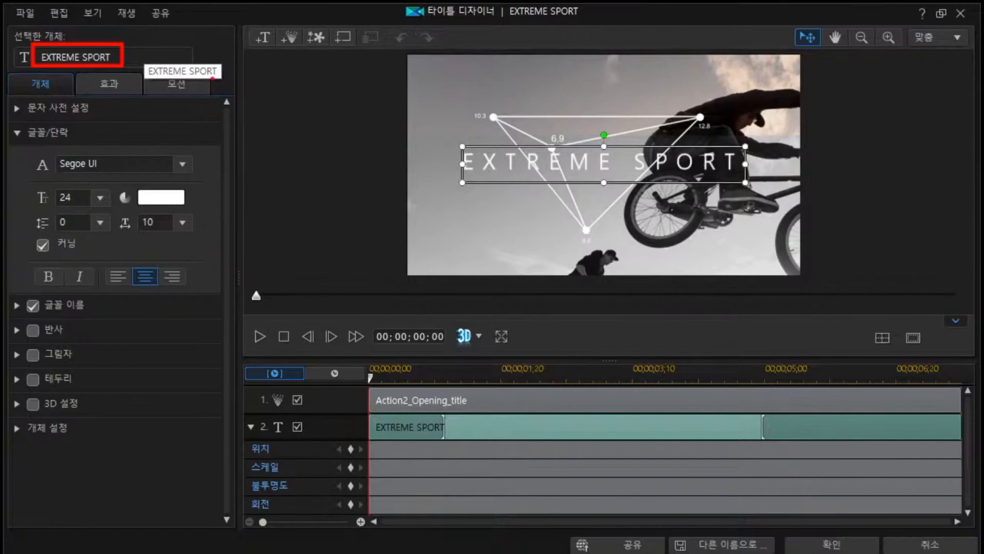
{"action": "key", "text": "Escape"}
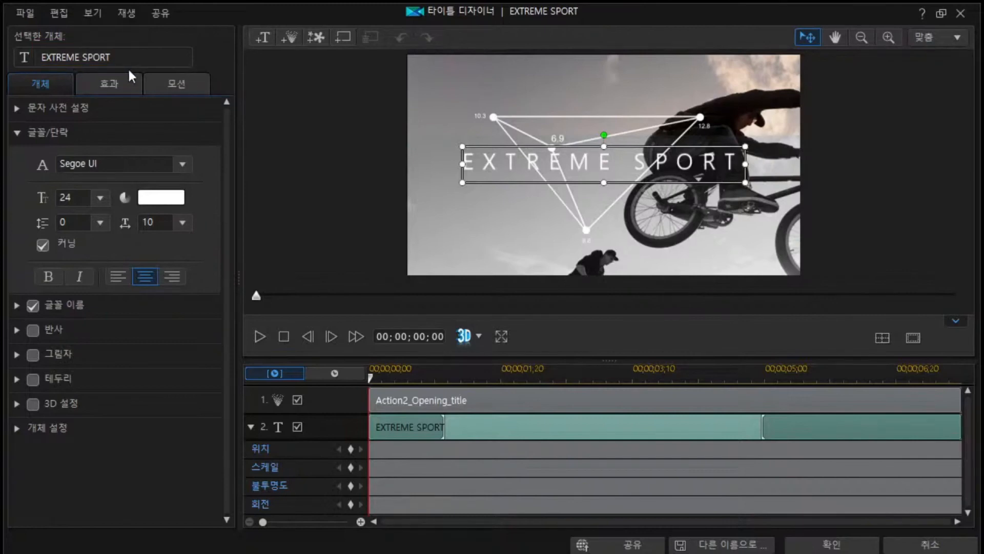
{"action": "key", "text": "ctrl"}
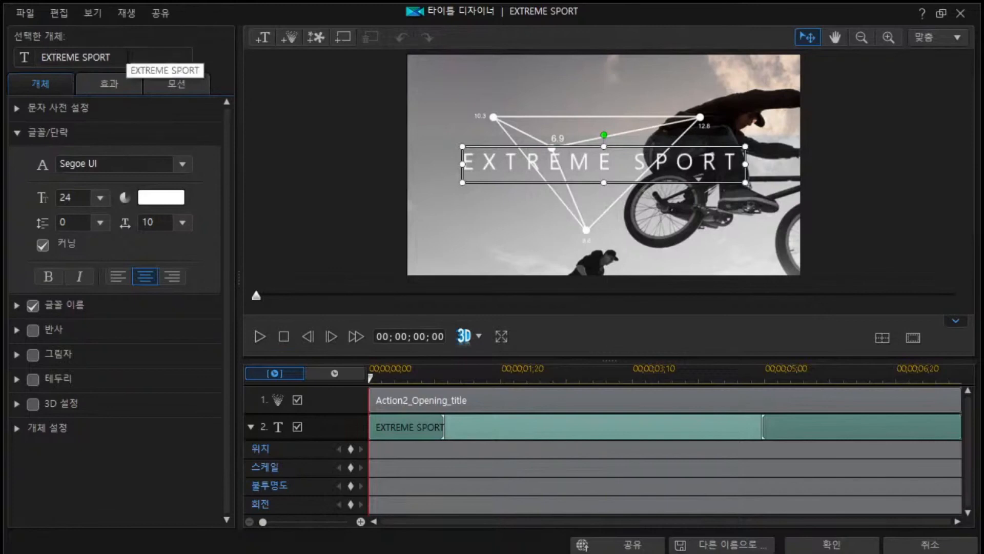
{"action": "key", "text": "ctrl"}
{"action": "key", "text": "ctrl"}
{"action": "key", "text": "ctrl"}
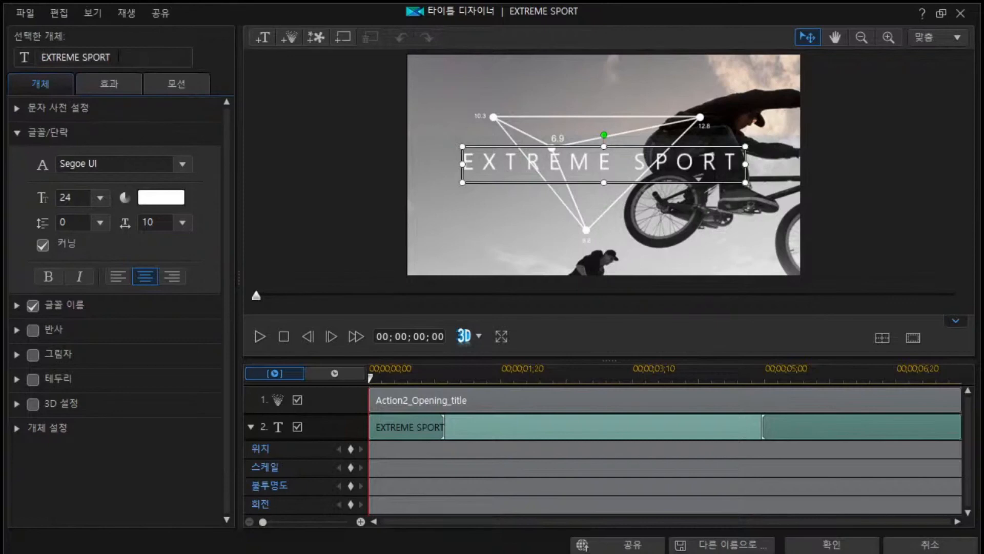
Replace the EXTREME SPORT title text with 신나는 스포츠를 즐기고 싶다!
{"action": "left_click_drag", "start_coordinate": [119, 57], "coordinate": [41, 57]}
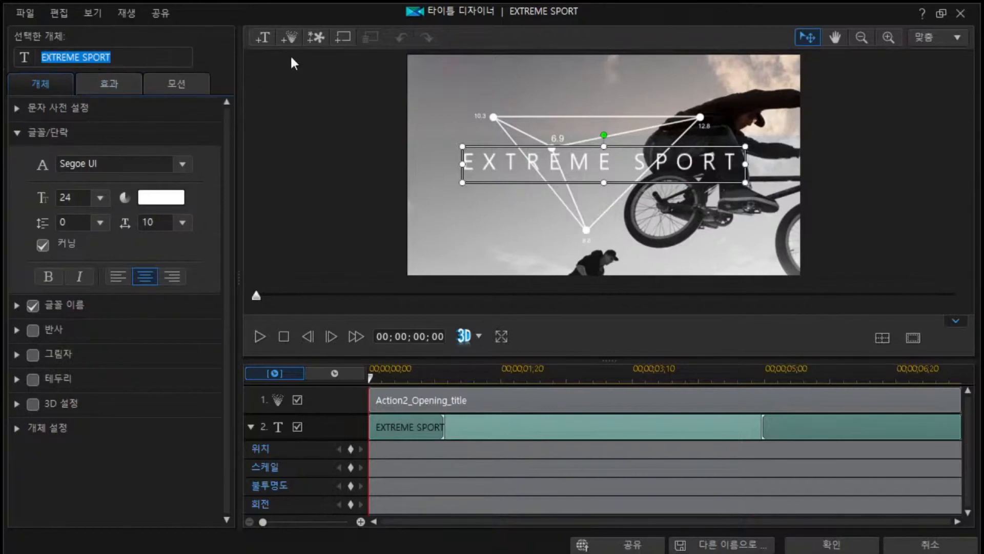
{"action": "type", "text": "tls"}
{"action": "key", "text": "BackSpace"}
{"action": "key", "text": "BackSpace"}
{"action": "key", "text": "BackSpace"}
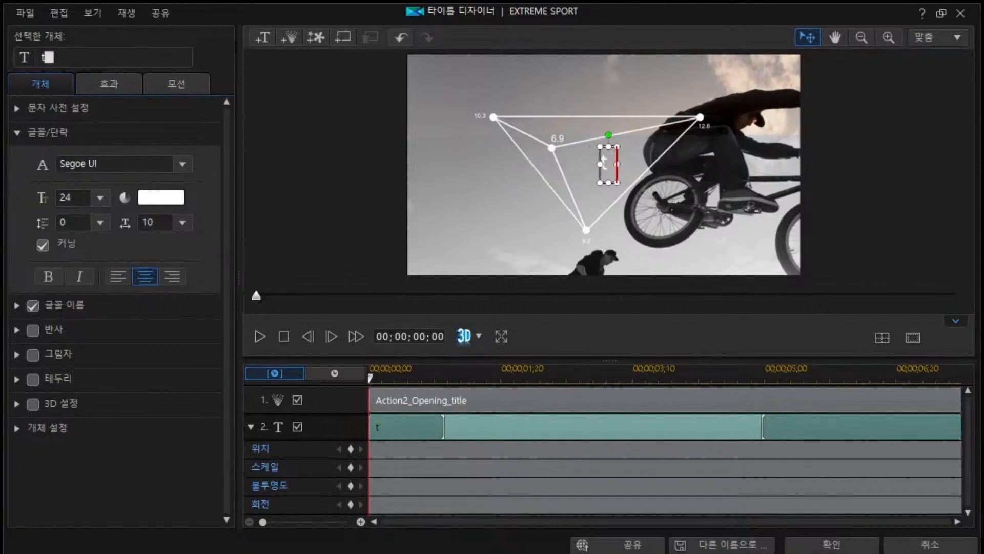
{"action": "type", "text": "신ㅏ"}
{"action": "key", "text": "BackSpace"}
{"action": "key", "text": "BackSpace"}
{"action": "type", "text": "ㄴ"}
{"action": "key", "text": "BackSpace"}
{"action": "key", "text": "BackSpace"}
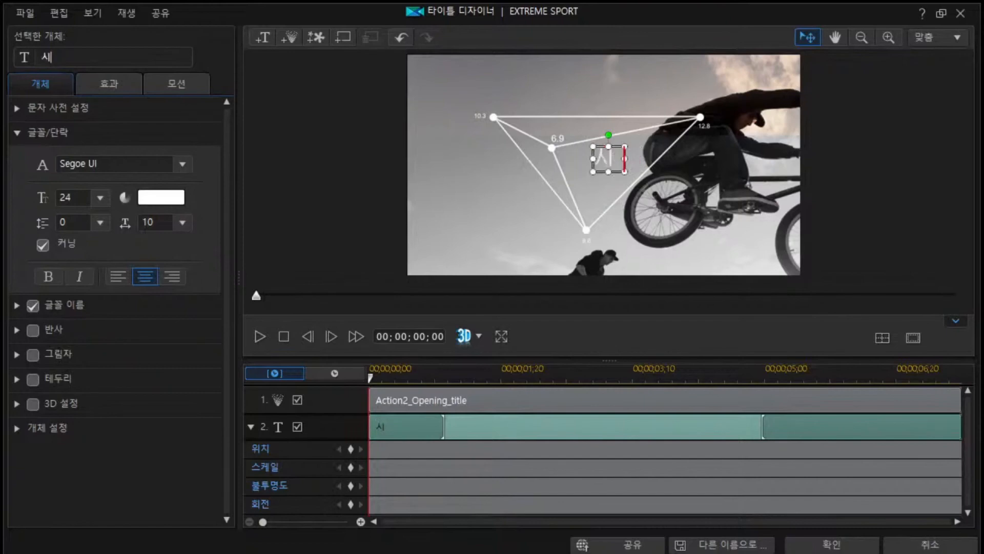
{"action": "type", "text": "ㅣㄴㄴㅏㄴㅡㄴ"}
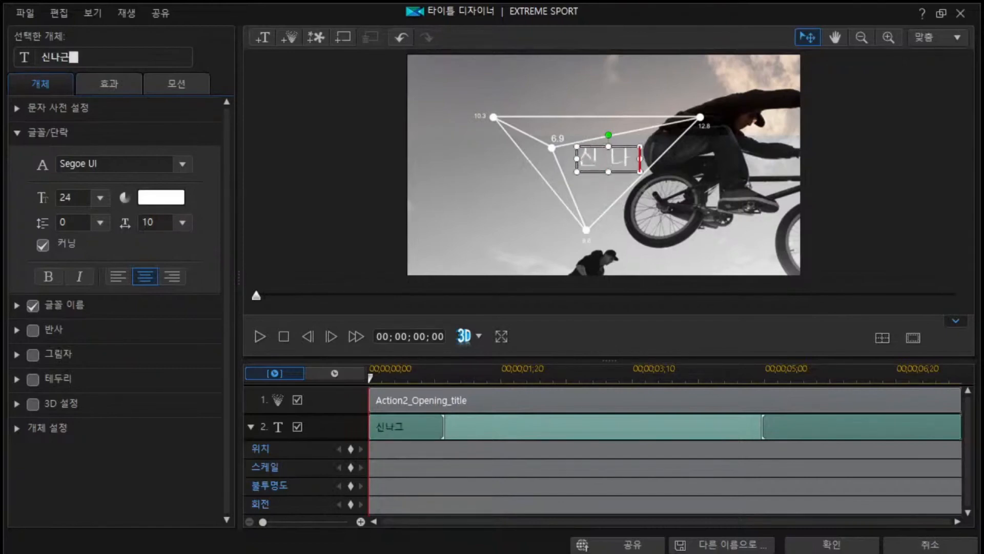
{"action": "key", "text": "BackSpace"}
{"action": "key", "text": "BackSpace"}
{"action": "key", "text": "BackSpace"}
{"action": "type", "text": "ㄴㅡㄴ ㅅㅡㅍㅗㅊㅡㄹㅡㄹ ㅈㅡㄹㄱㅣ"}
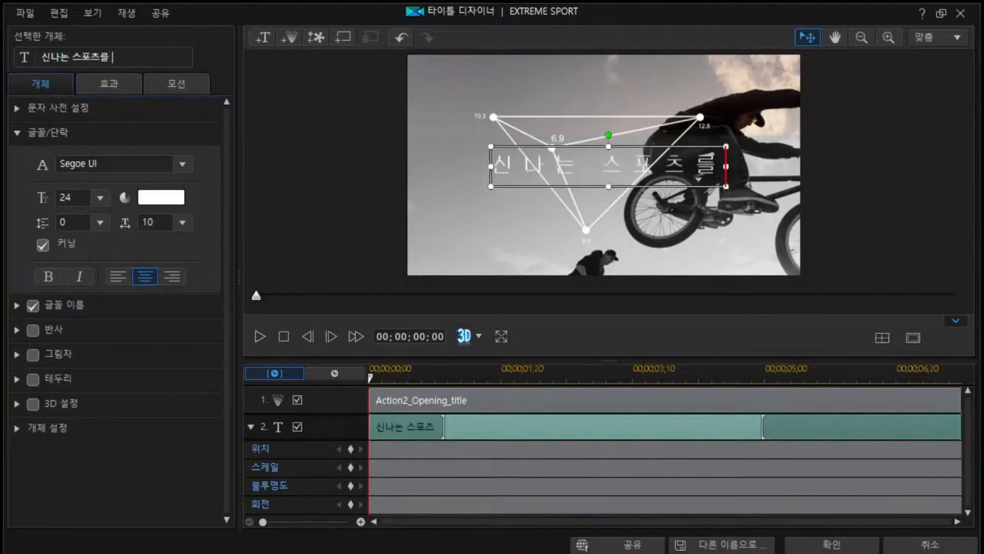
{"action": "type", "text": "ㅏㅈ"}
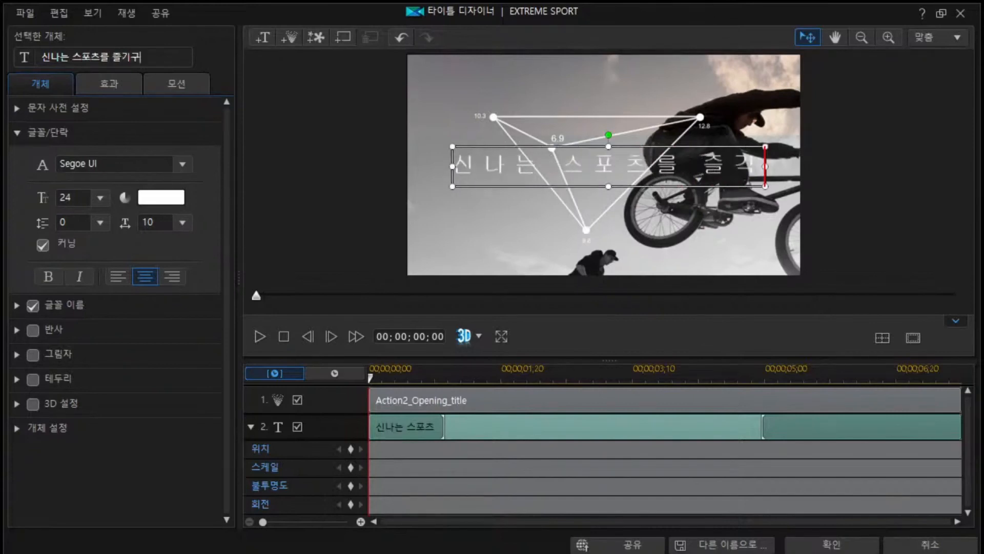
{"action": "key", "text": "BackSpace"}
{"action": "key", "text": "BackSpace"}
{"action": "type", "text": "ㄱㅗ ㅅㅣㅍㄷㅏ"}
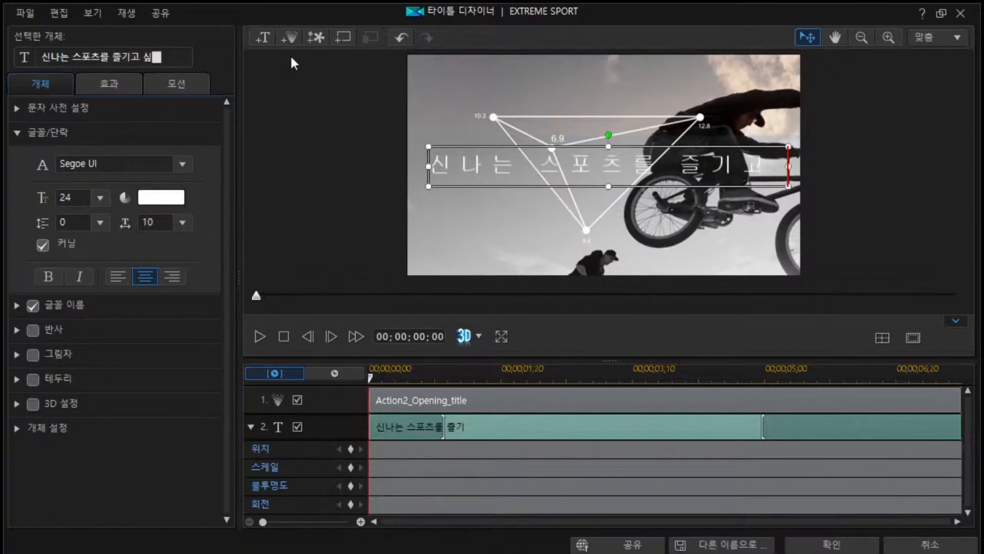
{"action": "type", "text": "!"}
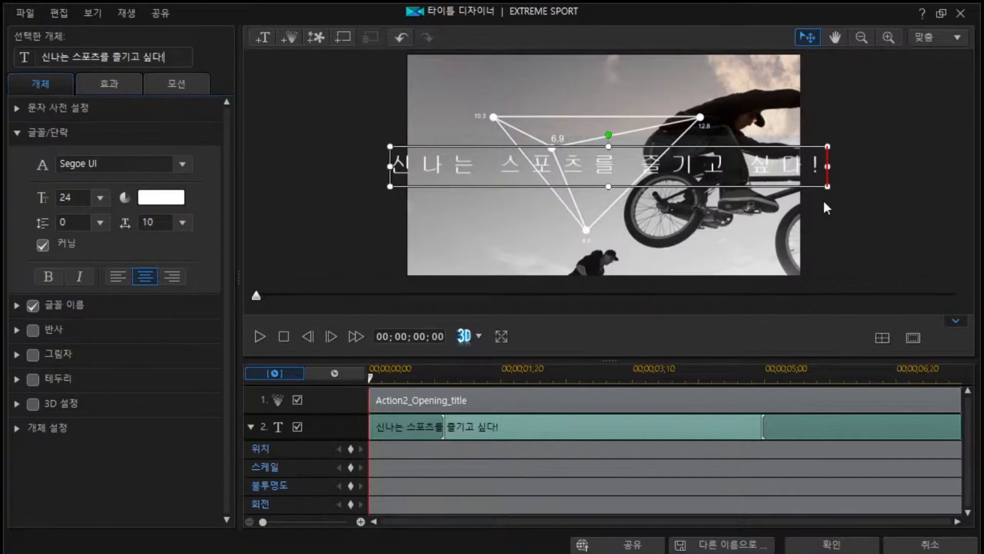
Shrink the title's text box to about the video frame's width and move it to line up with the frame's sides.
{"action": "left_click_drag", "start_coordinate": [829, 184], "coordinate": [794, 190]}
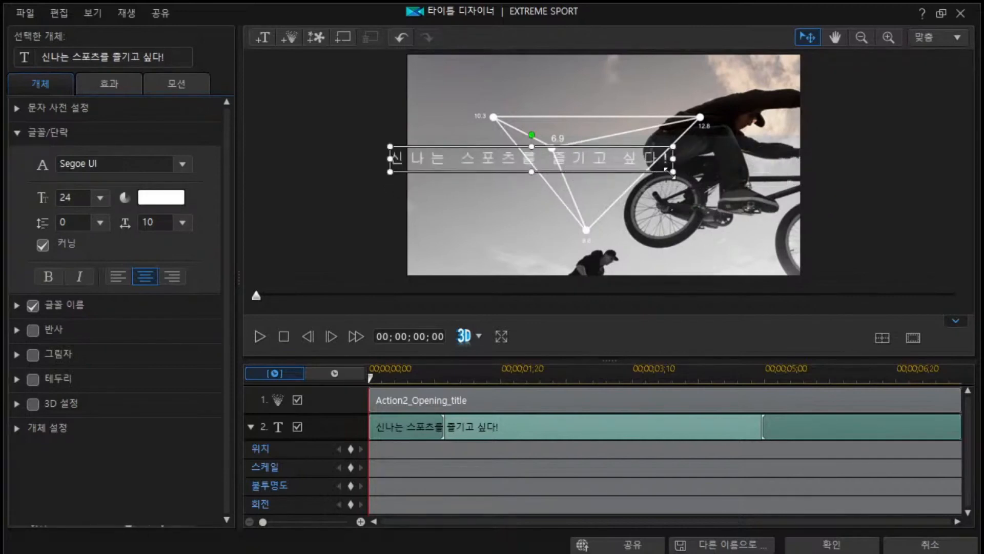
{"action": "left_click_drag", "start_coordinate": [672, 170], "coordinate": [826, 207]}
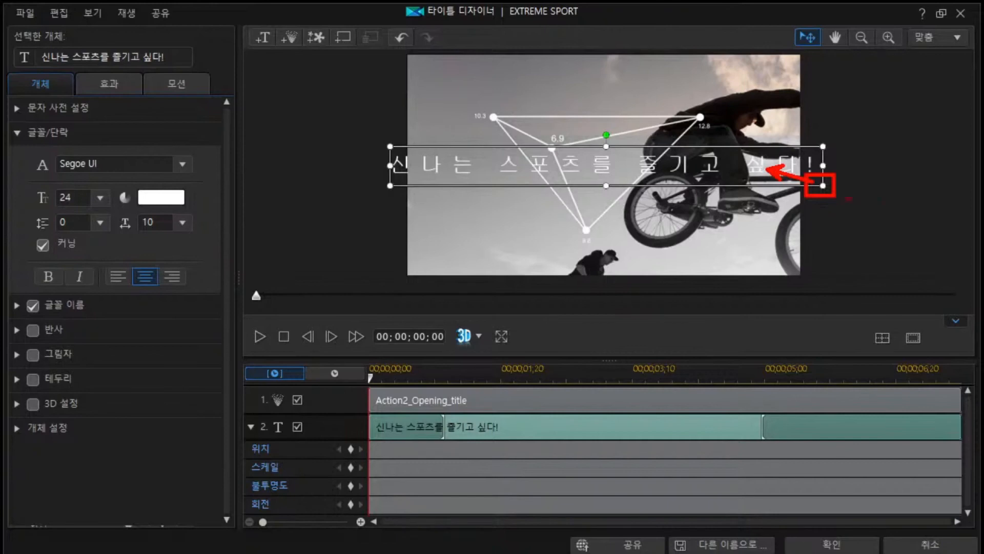
{"action": "left_click_drag", "start_coordinate": [823, 186], "coordinate": [788, 182]}
{"action": "left_click", "coordinate": [394, 170]}
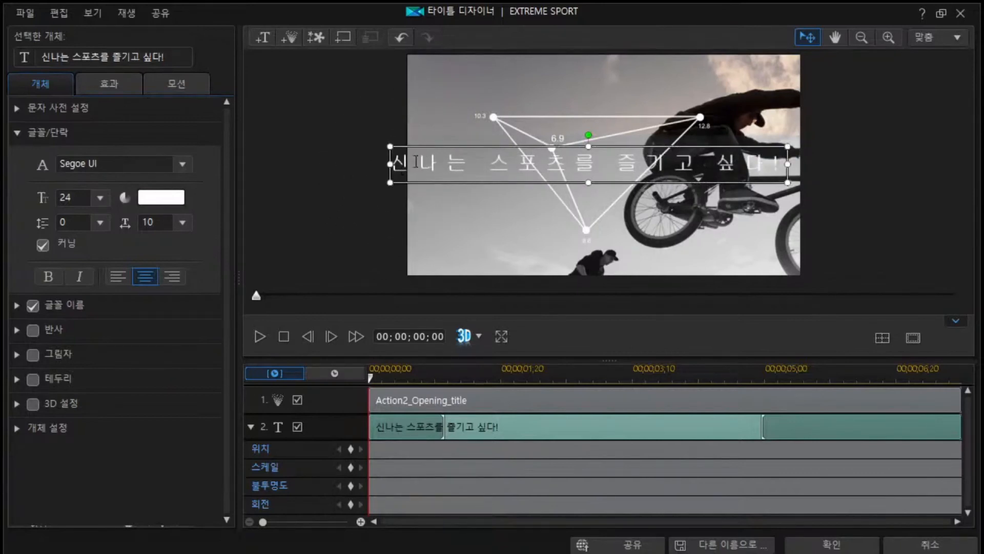
{"action": "left_click", "coordinate": [782, 183]}
{"action": "left_click", "coordinate": [749, 182]}
{"action": "left_click_drag", "start_coordinate": [749, 182], "coordinate": [765, 180]}
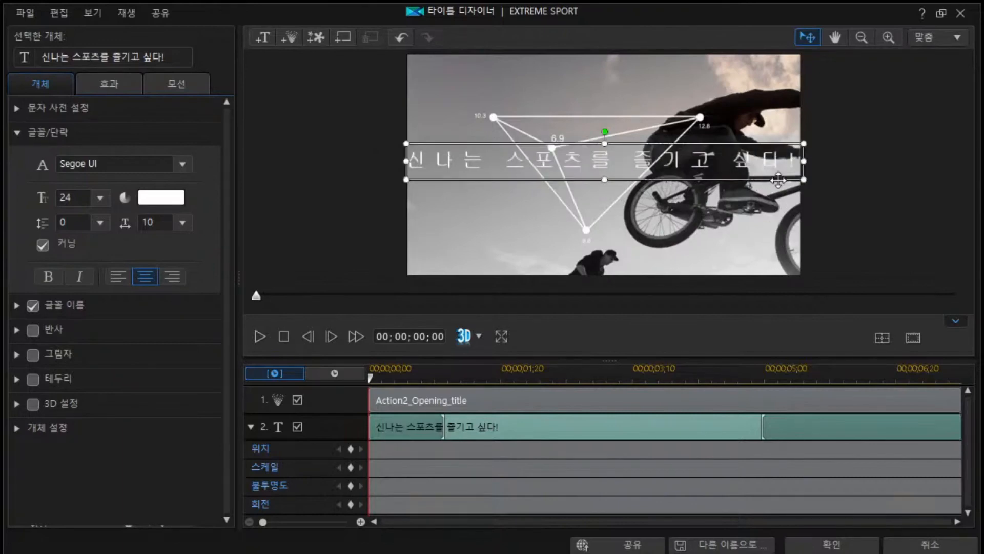
{"action": "left_click", "coordinate": [779, 181]}
Restore the title designer window to its smaller size, move it, and maximize it again.
{"action": "left_click", "coordinate": [941, 14]}
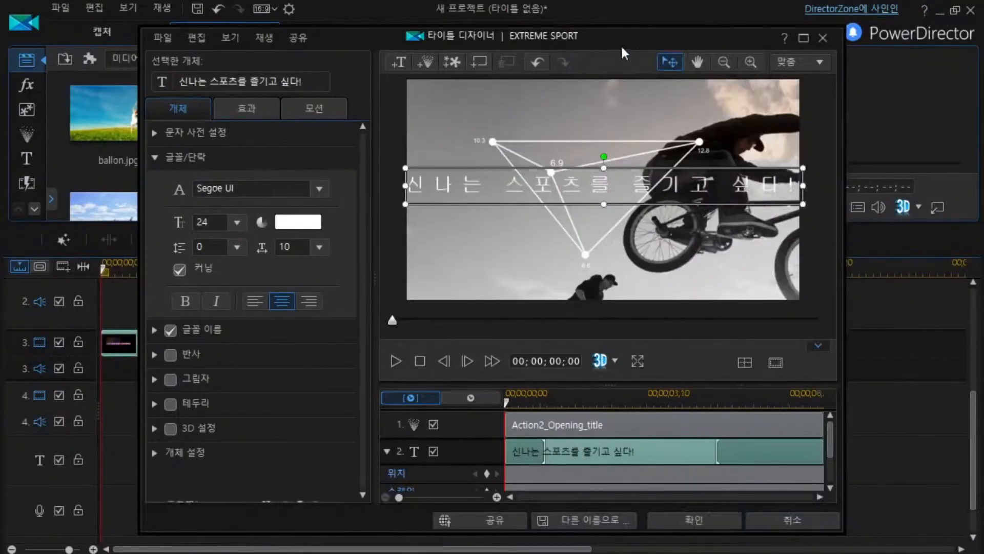
{"action": "left_click_drag", "start_coordinate": [594, 38], "coordinate": [662, 19]}
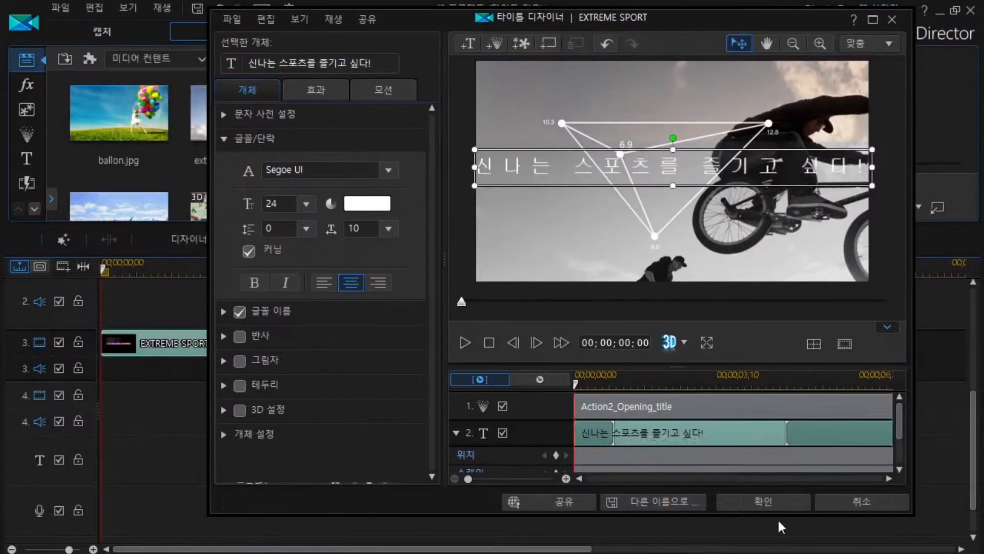
{"action": "key", "text": "ctrl+2"}
{"action": "left_click_drag", "start_coordinate": [716, 491], "coordinate": [807, 516]}
{"action": "key", "text": "Escape"}
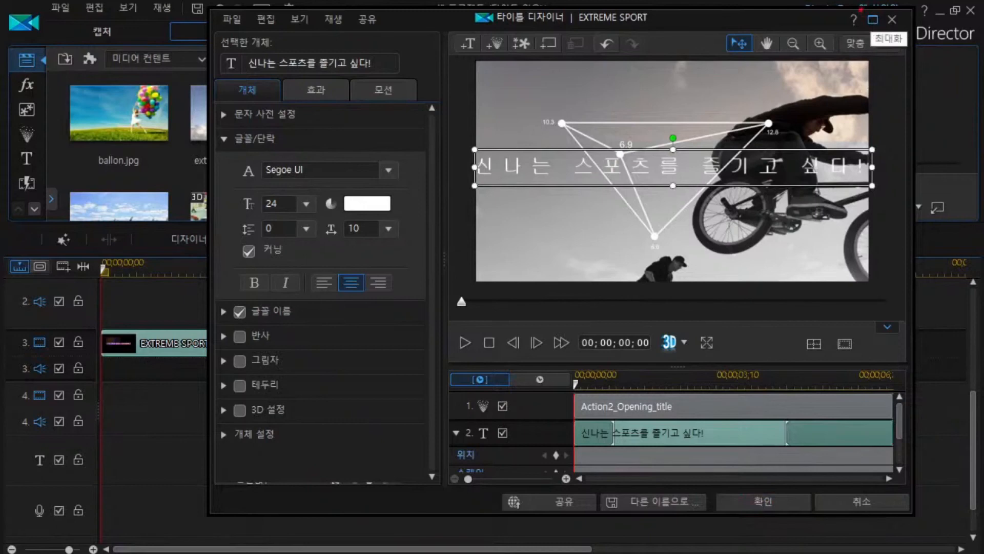
{"action": "left_click_drag", "start_coordinate": [860, 4], "coordinate": [885, 34]}
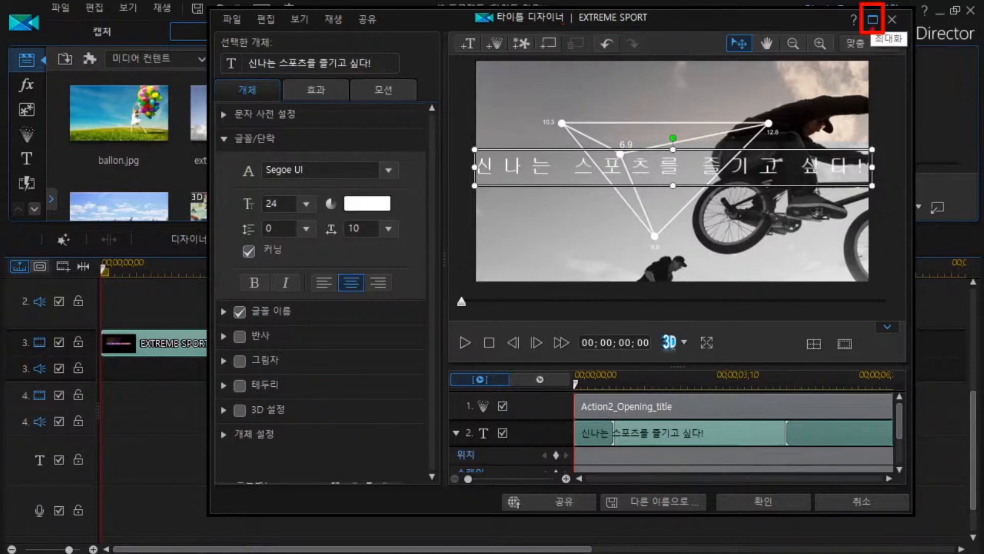
{"action": "left_click", "coordinate": [873, 19]}
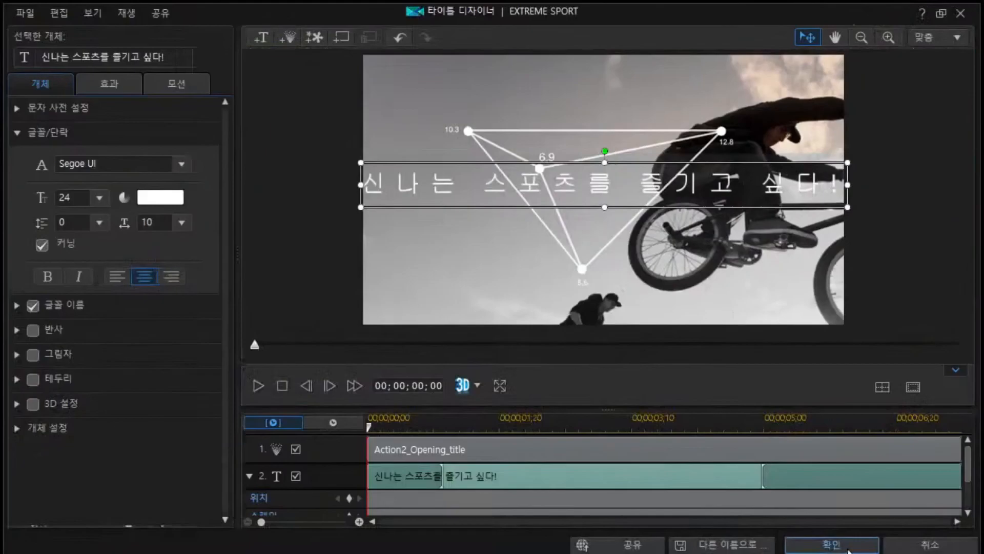
Confirm the edited title and open the EXTREME SPORT title clip on video track 4 in the title designer.
{"action": "left_click", "coordinate": [847, 548]}
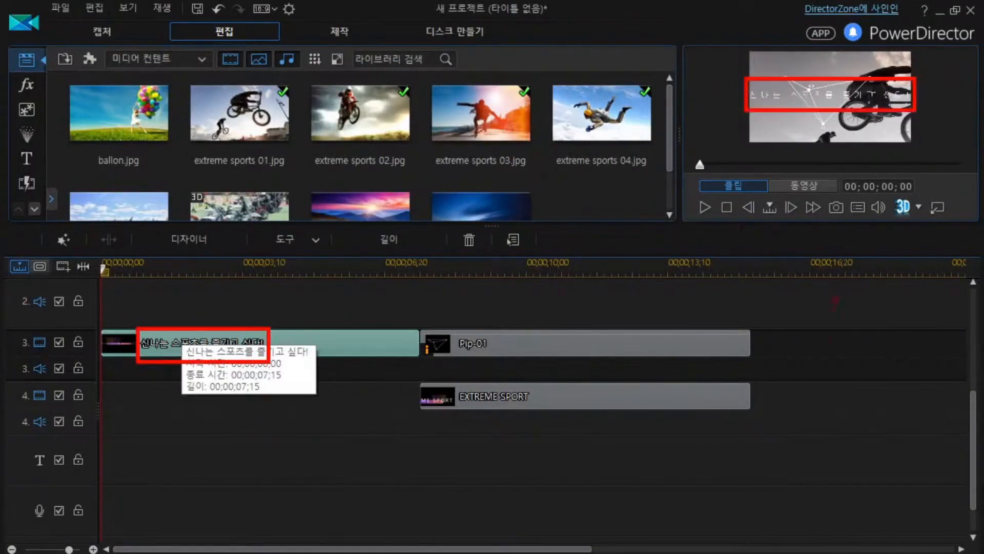
{"action": "left_click", "coordinate": [505, 401]}
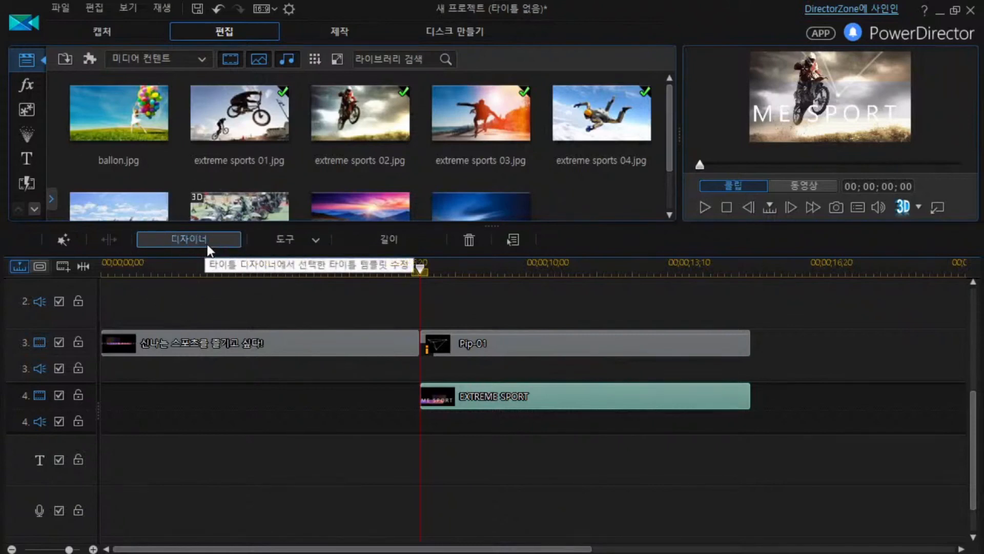
{"action": "double_click", "coordinate": [544, 396]}
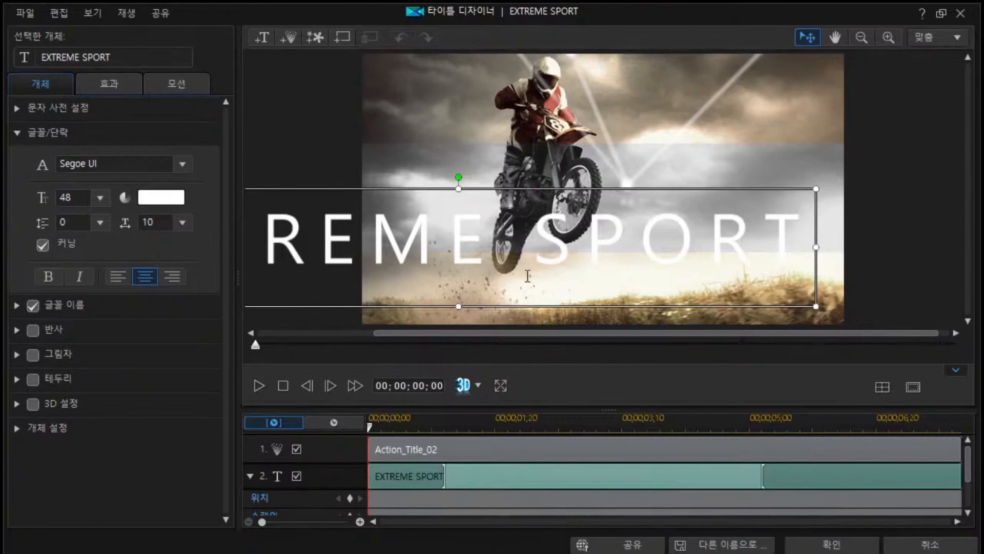
Replace the EXTREME SPORT title text with 빨리 그날이 왔으면...
{"action": "left_click", "coordinate": [136, 66]}
{"action": "left_click_drag", "start_coordinate": [110, 57], "coordinate": [45, 57]}
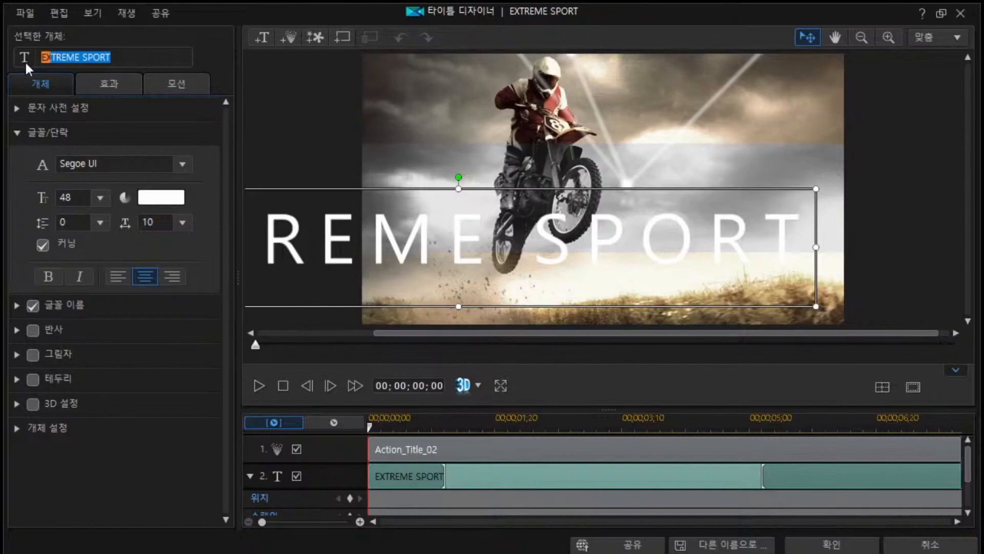
{"action": "type", "text": "빨리"}
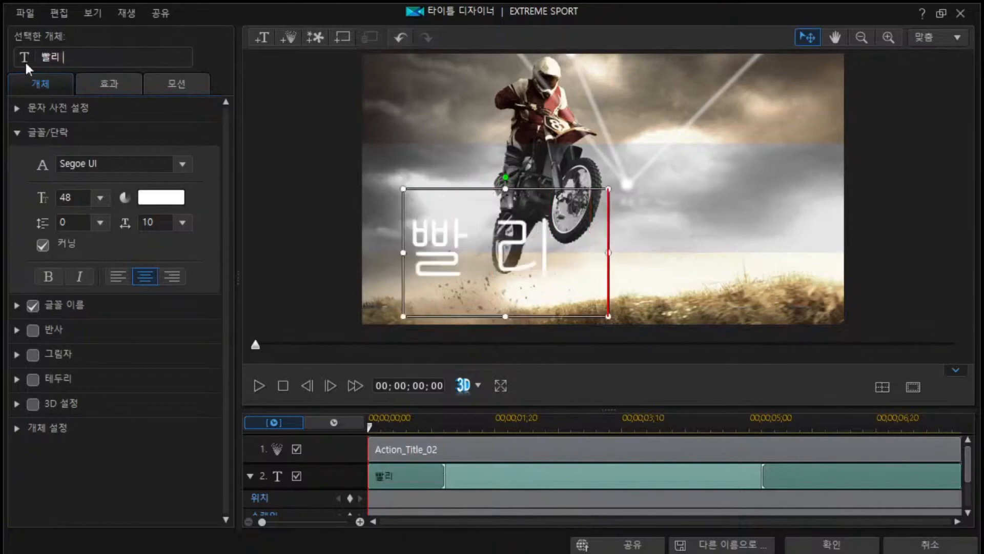
{"action": "type", "text": " 그날이 아"}
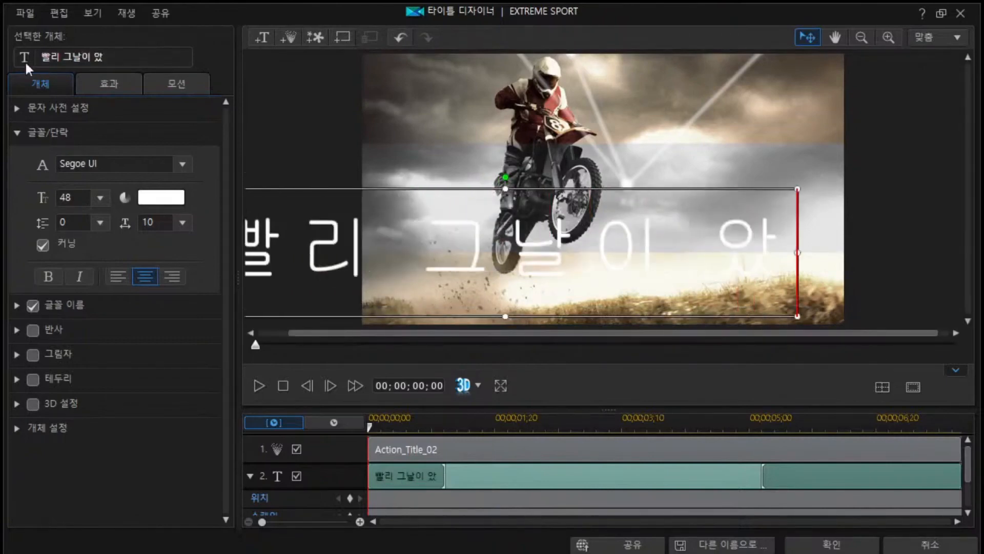
{"action": "key", "text": "BackSpace"}
{"action": "type", "text": "와ㅆ으면"}
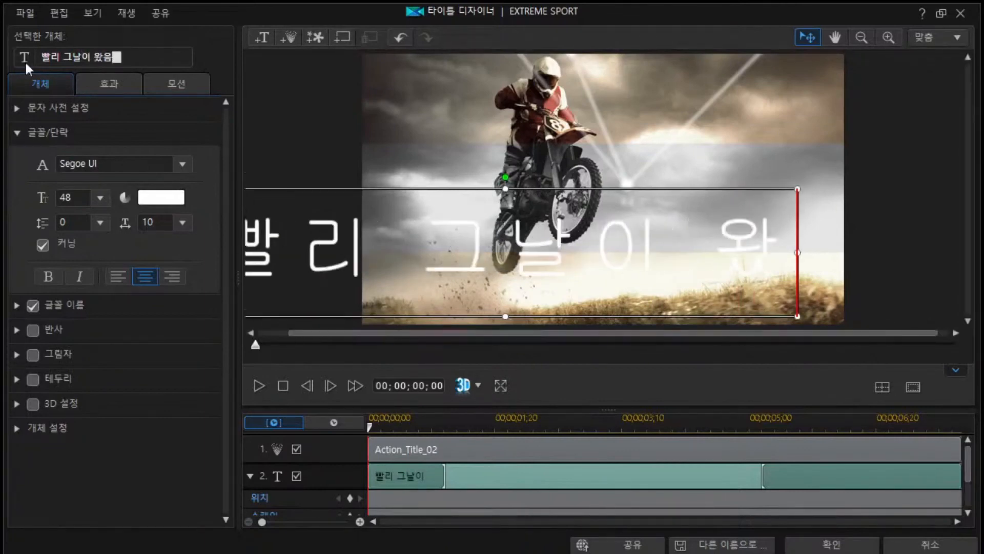
{"action": "type", "text": "..."}
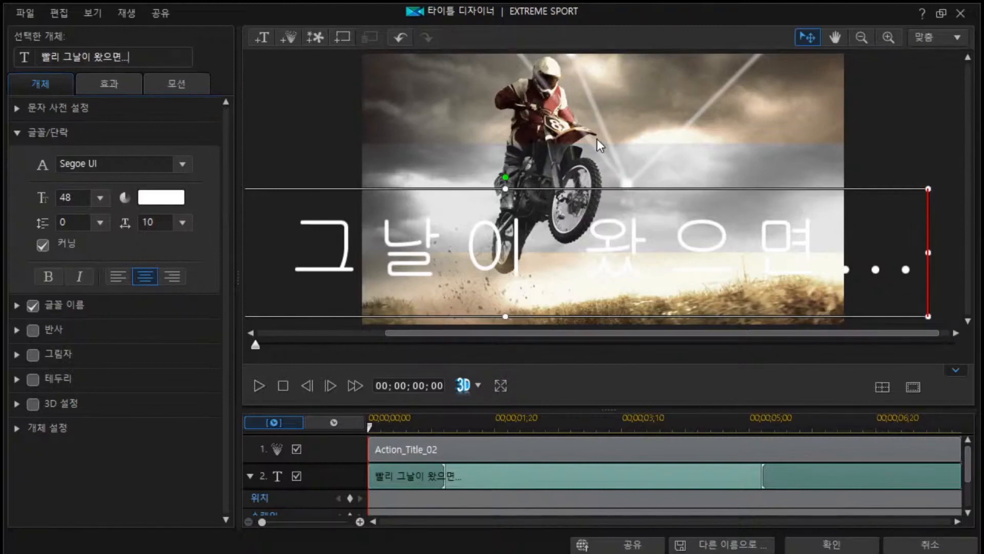
Shrink the title's text box to about four-fifths of the video frame's width and move it to the upper part of the frame.
{"action": "left_click", "coordinate": [928, 316]}
{"action": "left_click_drag", "start_coordinate": [928, 316], "coordinate": [797, 247]}
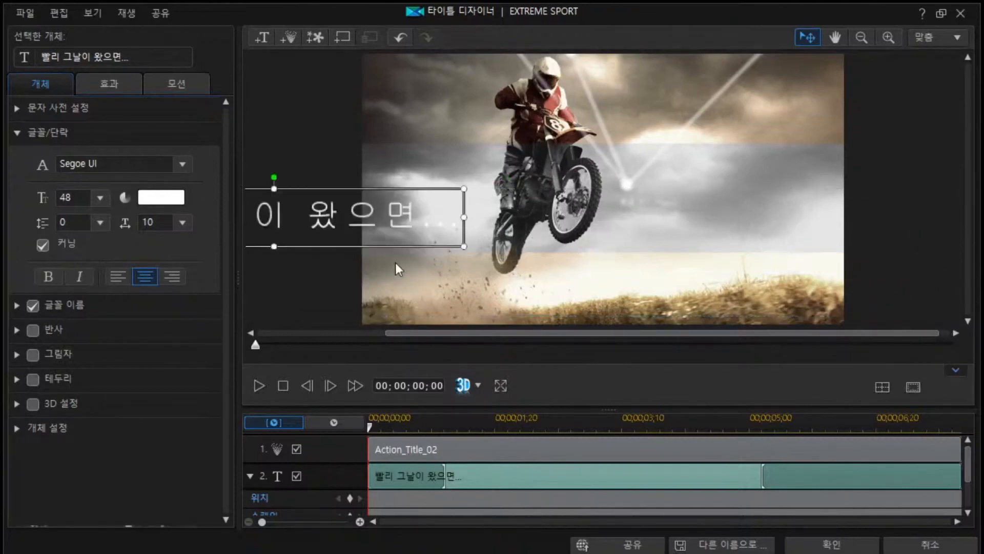
{"action": "left_click", "coordinate": [385, 248]}
{"action": "left_click_drag", "start_coordinate": [384, 247], "coordinate": [703, 241]}
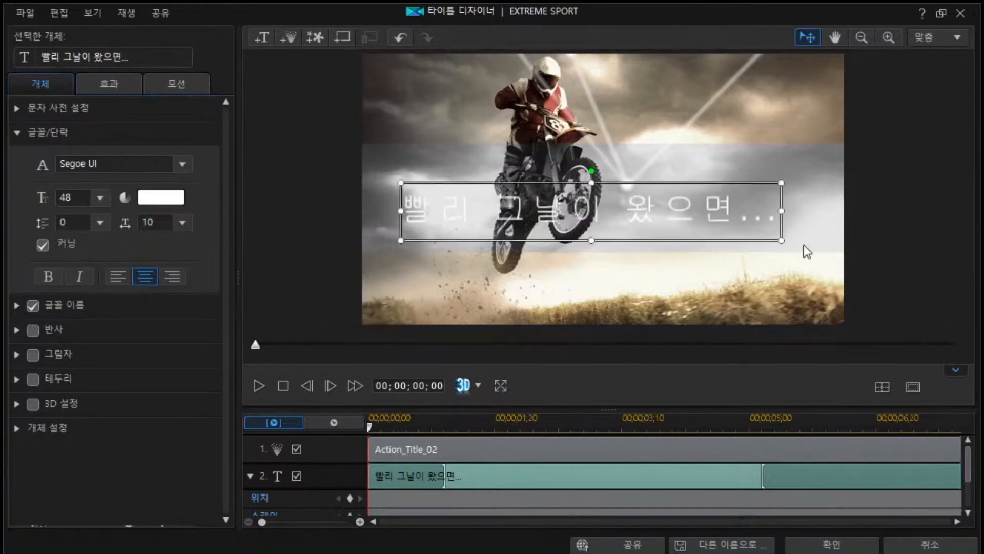
{"action": "left_click_drag", "start_coordinate": [767, 240], "coordinate": [757, 128]}
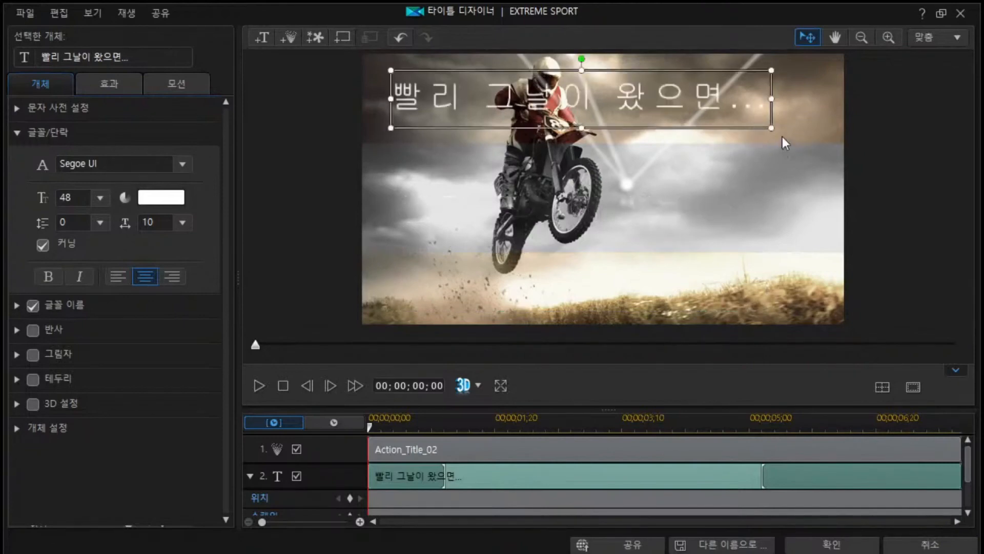
Enlarge the text box to nearly the frame's full width, center it along the frame's upper edge, and confirm the edited title.
{"action": "left_click", "coordinate": [771, 128]}
{"action": "left_click_drag", "start_coordinate": [771, 128], "coordinate": [877, 140]}
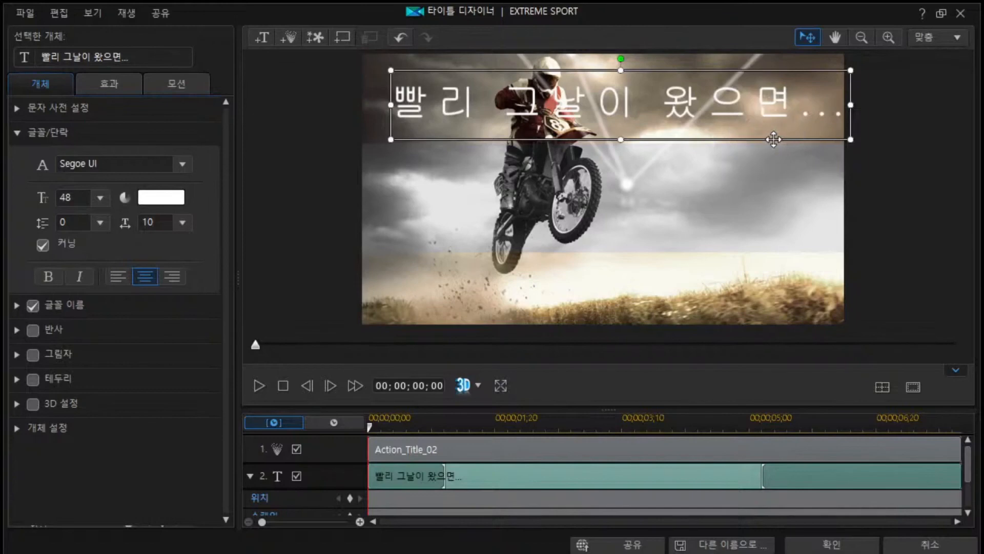
{"action": "left_click_drag", "start_coordinate": [774, 139], "coordinate": [803, 136]}
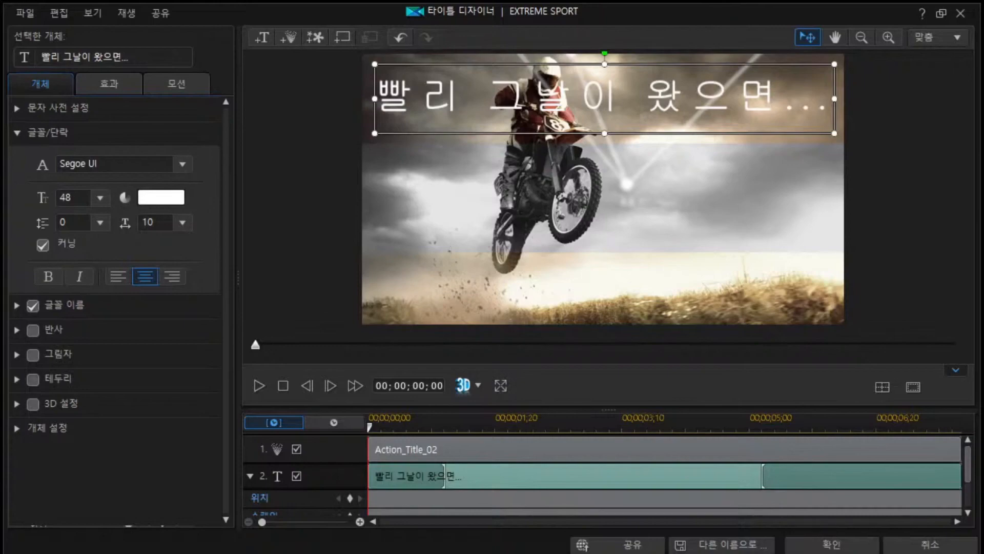
{"action": "left_click", "coordinate": [831, 544]}
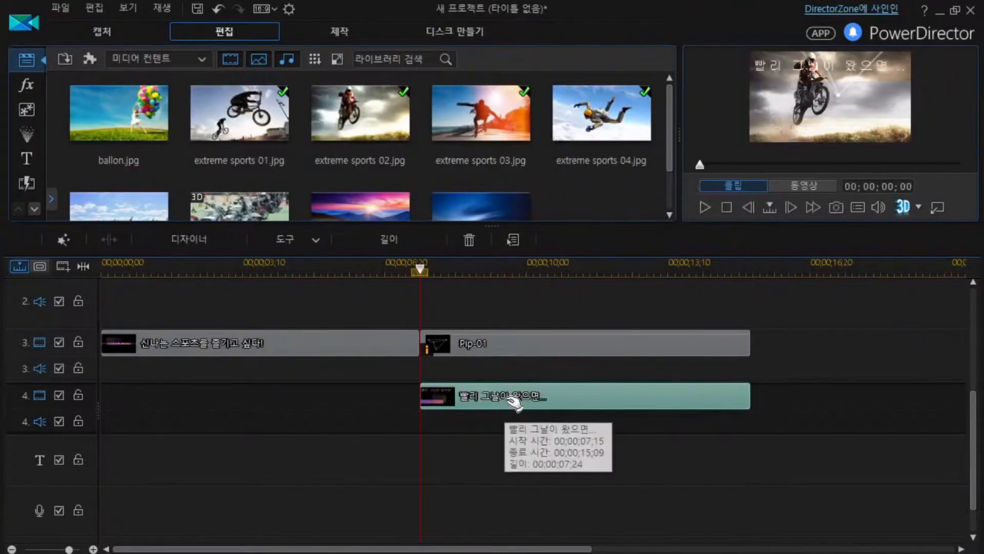
Enlarge the preview area and play the whole project from the beginning.
{"action": "key", "text": "ctrl"}
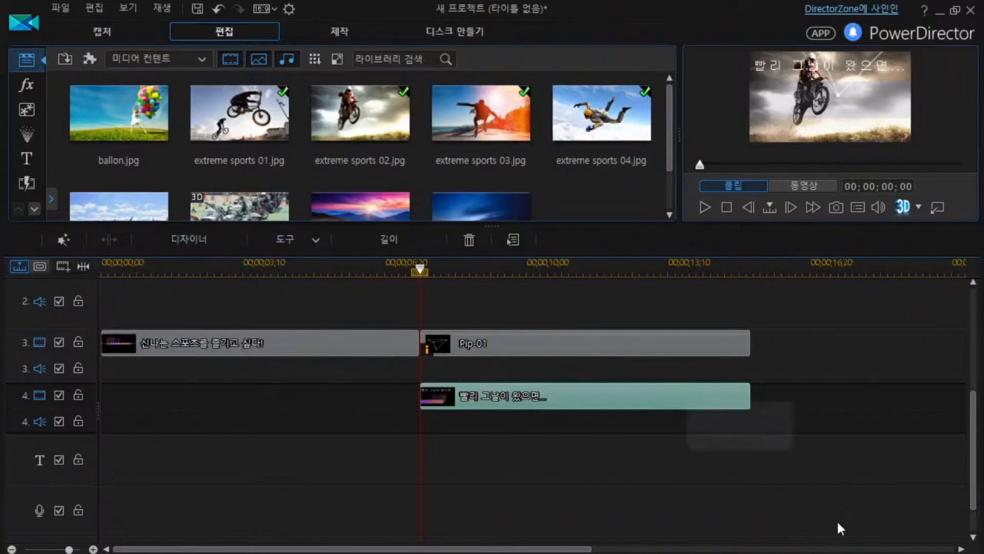
{"action": "scroll", "coordinate": [832, 421], "scroll_direction": "up", "scroll_amount": 5}
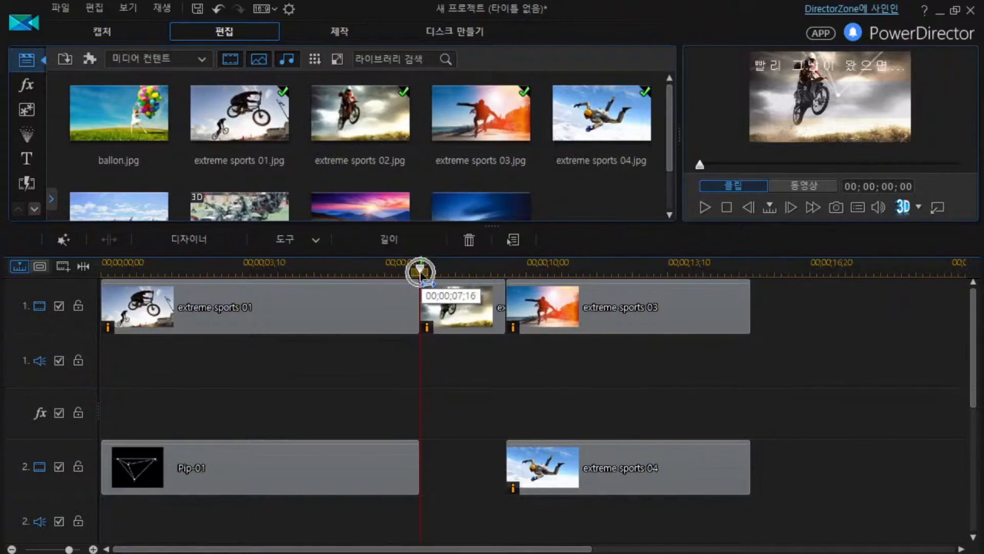
{"action": "left_click", "coordinate": [860, 321]}
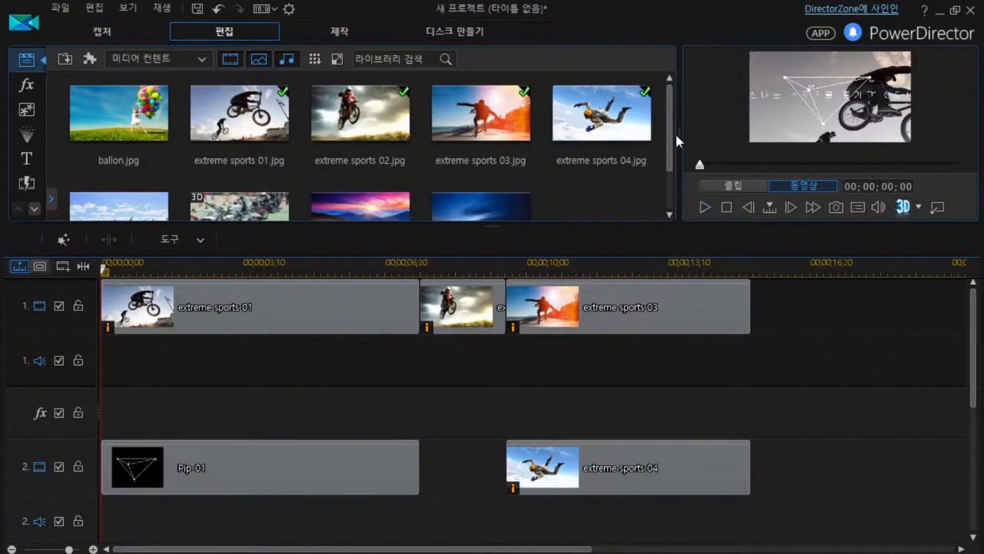
{"action": "left_click_drag", "start_coordinate": [679, 134], "coordinate": [471, 153]}
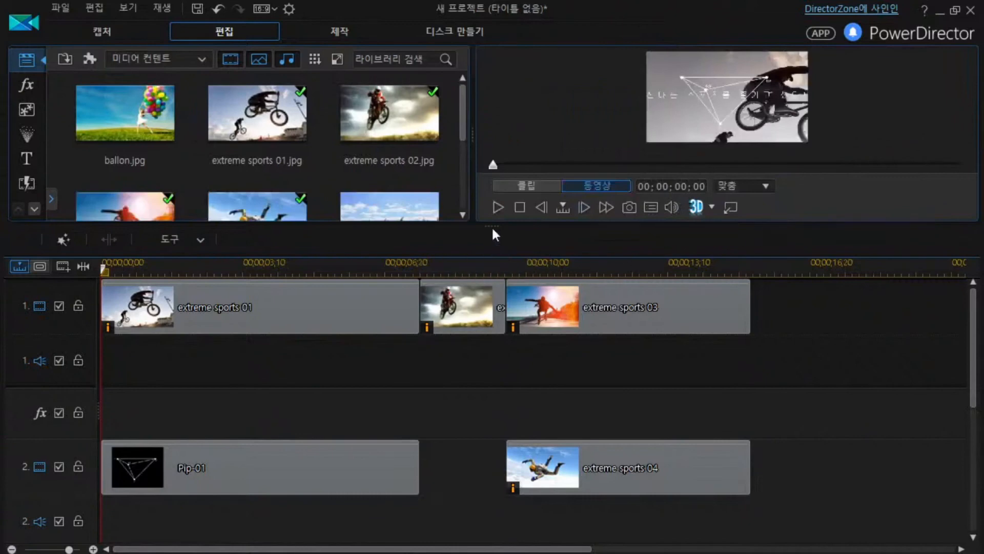
{"action": "left_click_drag", "start_coordinate": [492, 225], "coordinate": [508, 399]}
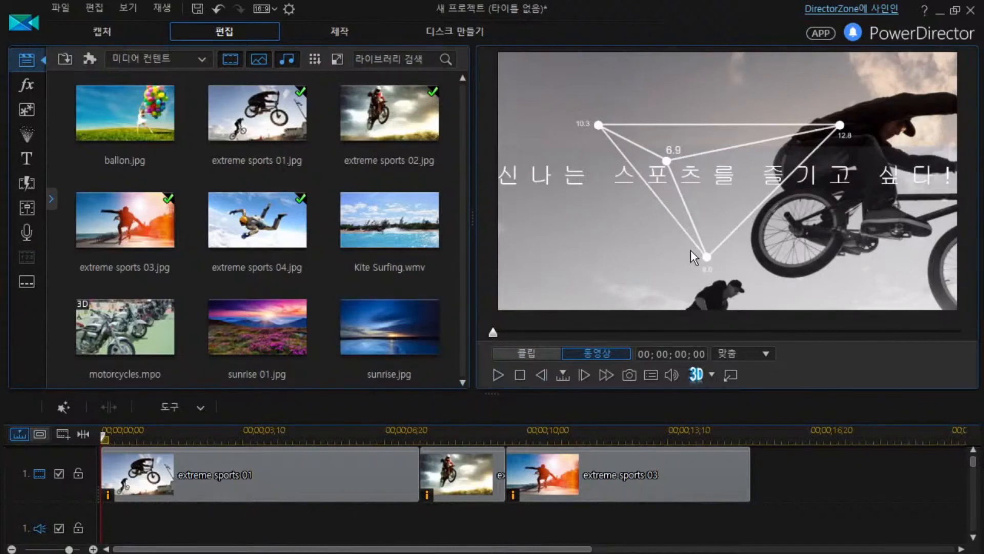
{"action": "left_click", "coordinate": [498, 374]}
Shrink the preview area again so the media library and the timeline get more room.
{"action": "left_click_drag", "start_coordinate": [474, 218], "coordinate": [697, 225]}
{"action": "left_click_drag", "start_coordinate": [501, 395], "coordinate": [495, 292]}
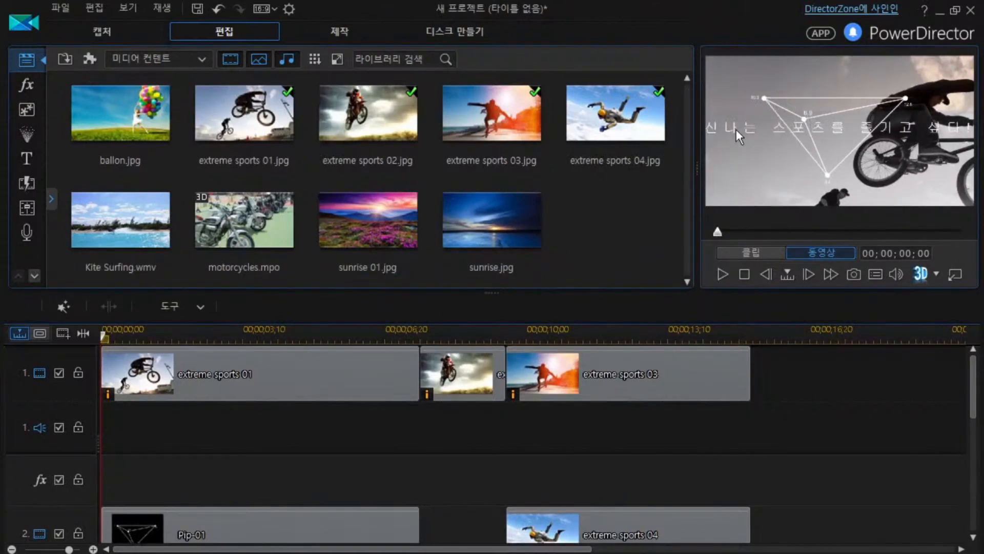
{"action": "left_click", "coordinate": [285, 86]}
Save the project under the file name 프로젝트 표출 in the 문서 folder.
{"action": "left_click", "coordinate": [62, 8]}
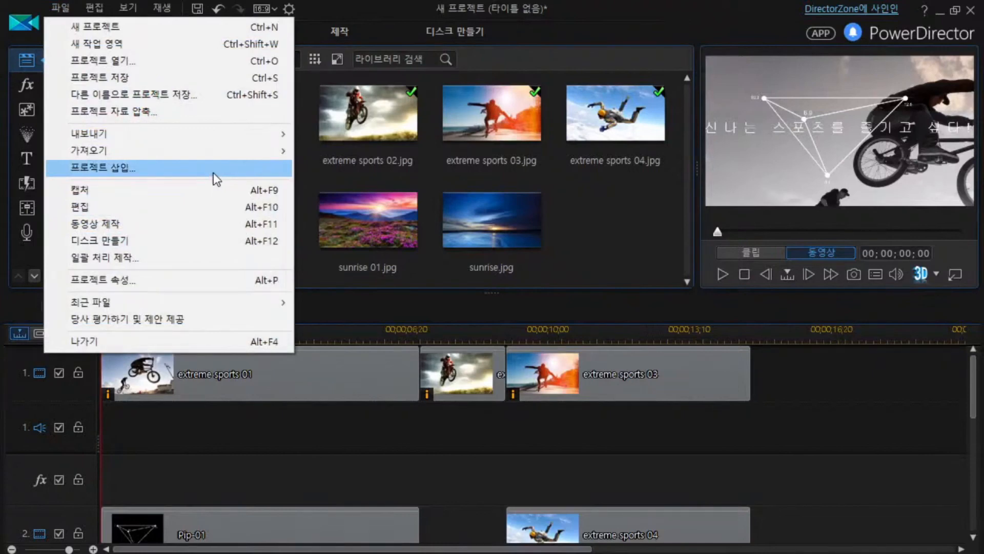
{"action": "left_click", "coordinate": [177, 94]}
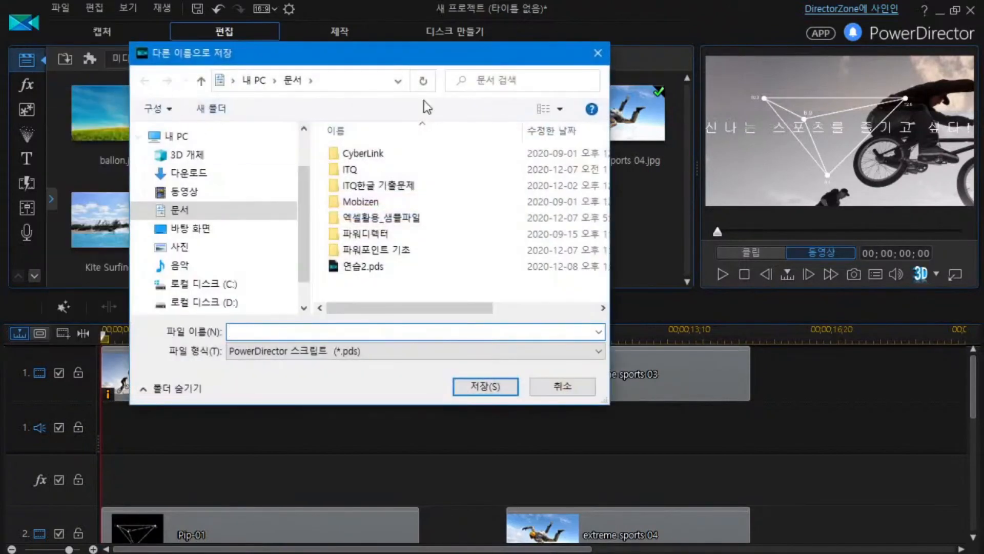
{"action": "left_click", "coordinate": [177, 212]}
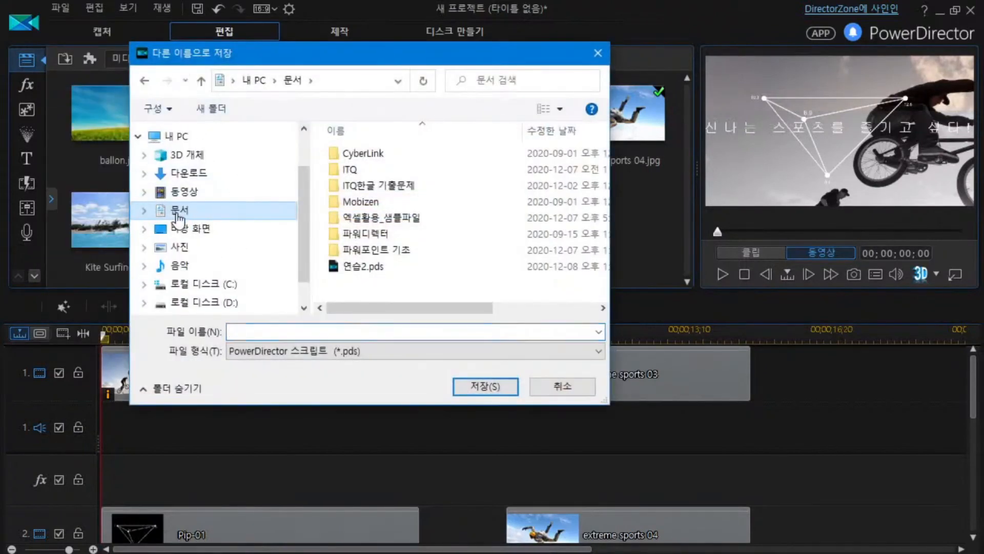
{"action": "left_click", "coordinate": [242, 335]}
{"action": "type", "text": "프로젝"}
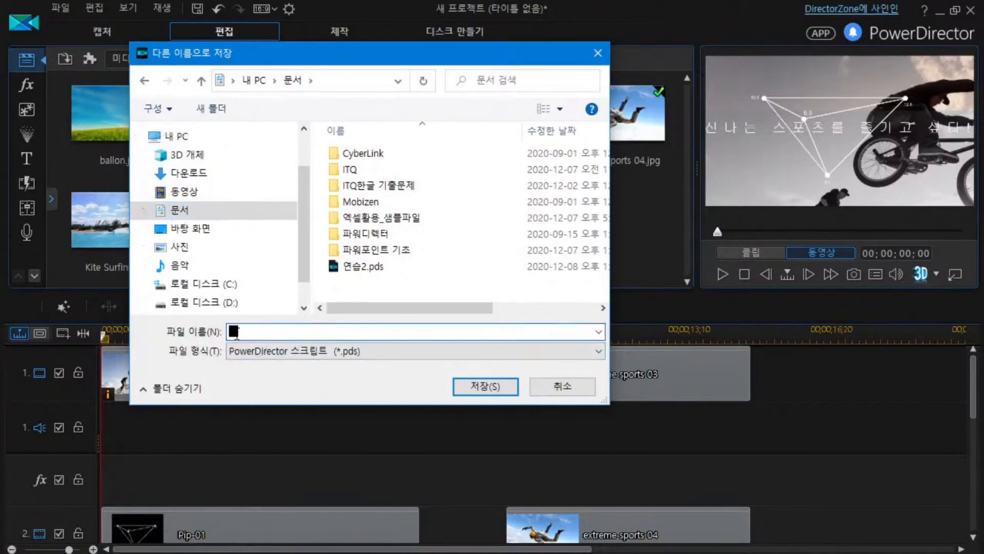
{"action": "type", "text": "트 표출"}
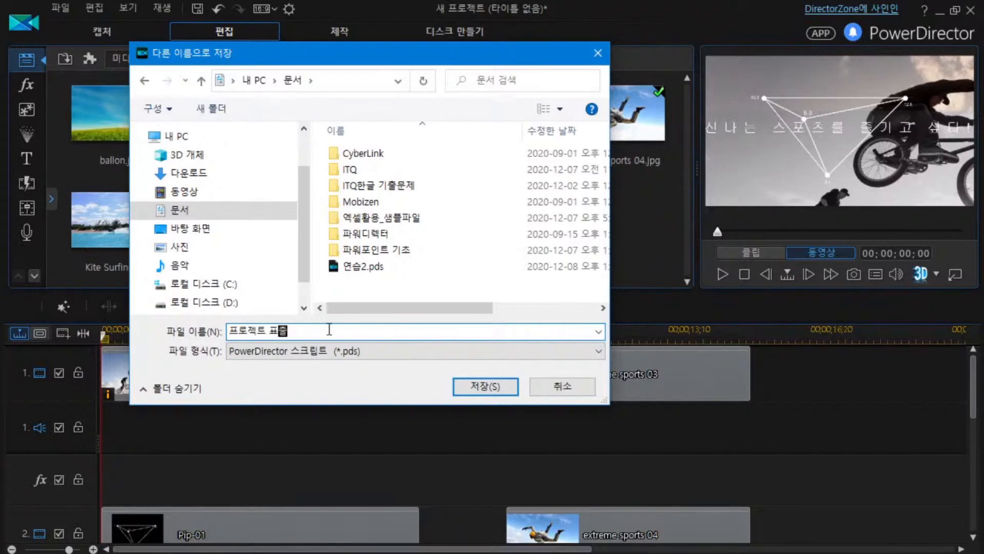
{"action": "left_click", "coordinate": [269, 339]}
{"action": "left_click", "coordinate": [307, 328]}
{"action": "left_click", "coordinate": [502, 390]}
{"action": "left_click", "coordinate": [501, 389]}
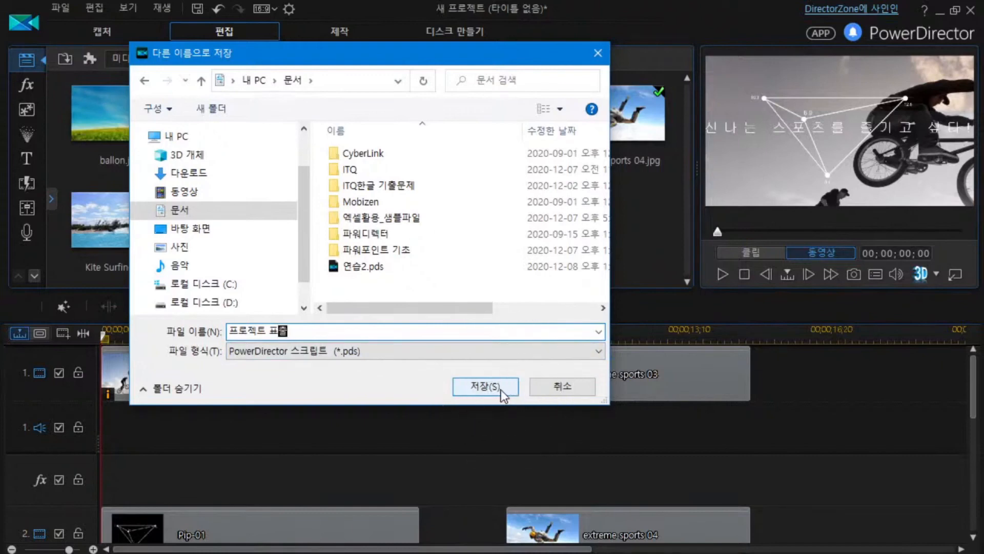
{"action": "left_click", "coordinate": [500, 390]}
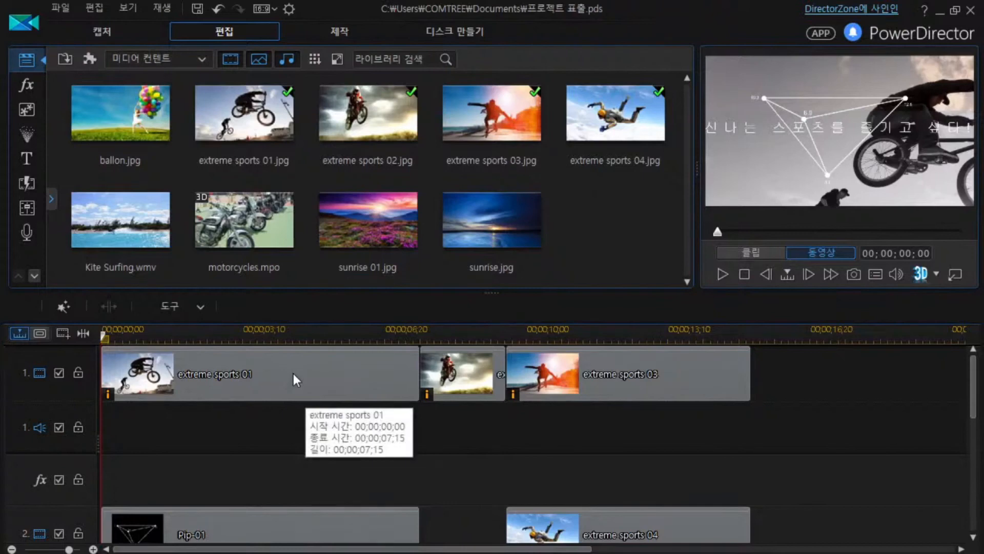
Start a new empty project and open 프로젝트 표출.pds from the 문서 folder without merging its media files into the current library.
{"action": "left_click", "coordinate": [61, 8]}
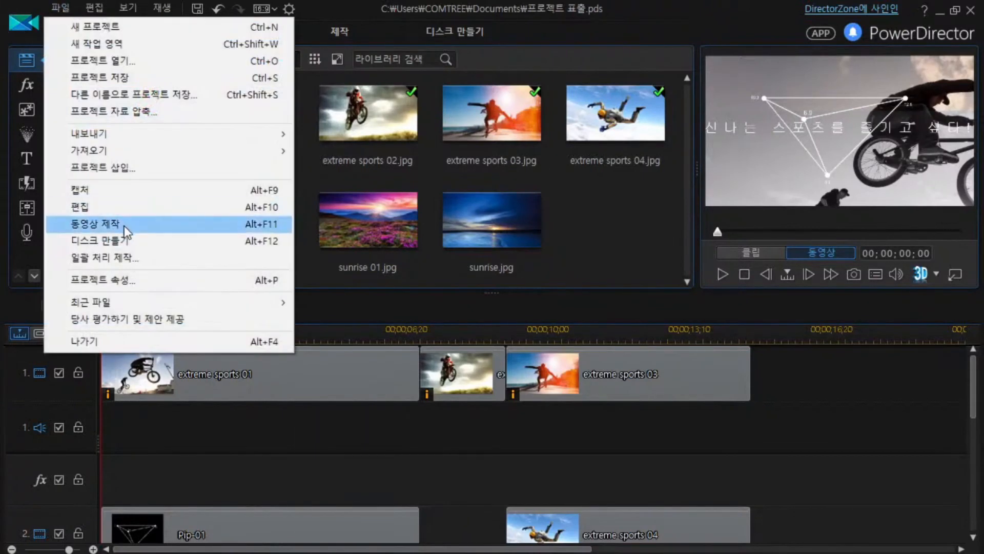
{"action": "left_click", "coordinate": [104, 32]}
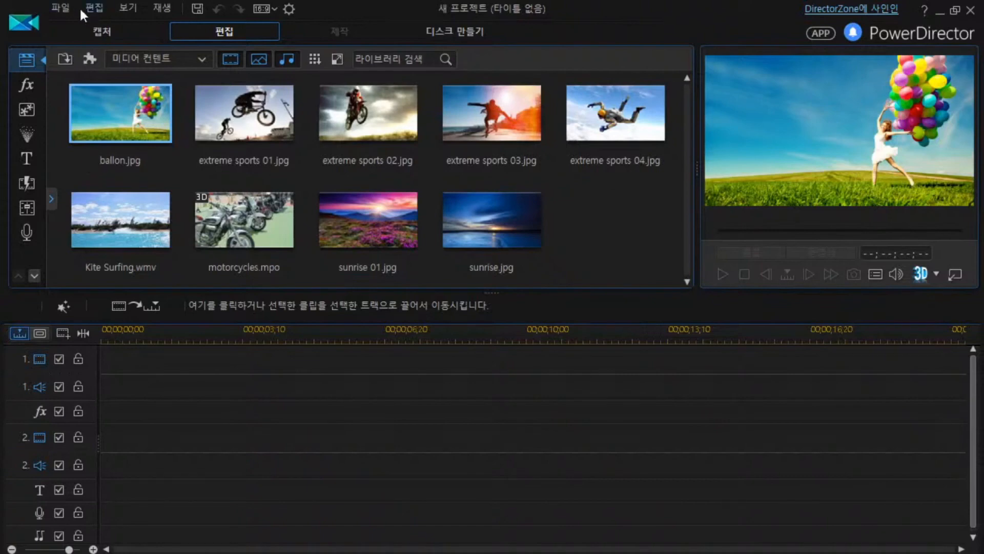
{"action": "left_click", "coordinate": [67, 7]}
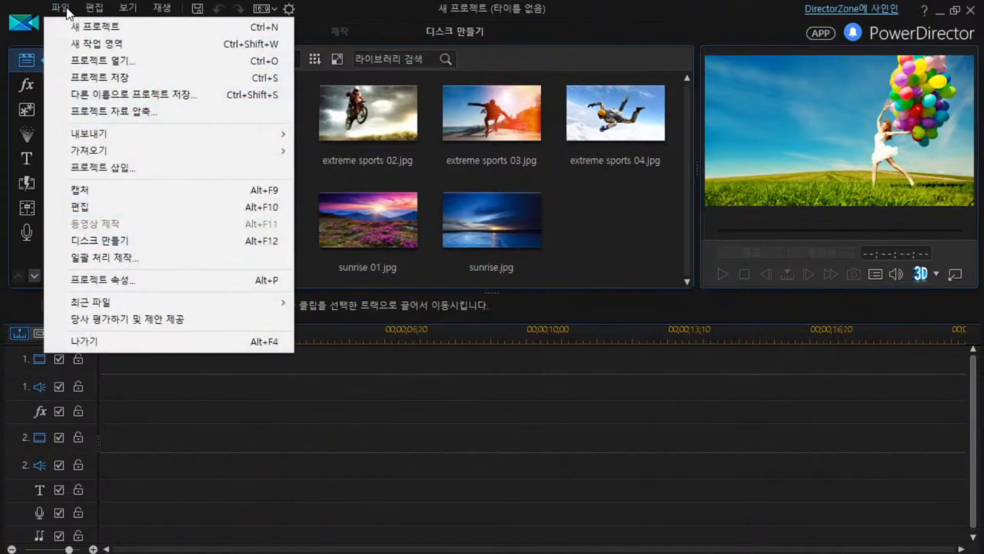
{"action": "left_click", "coordinate": [109, 59]}
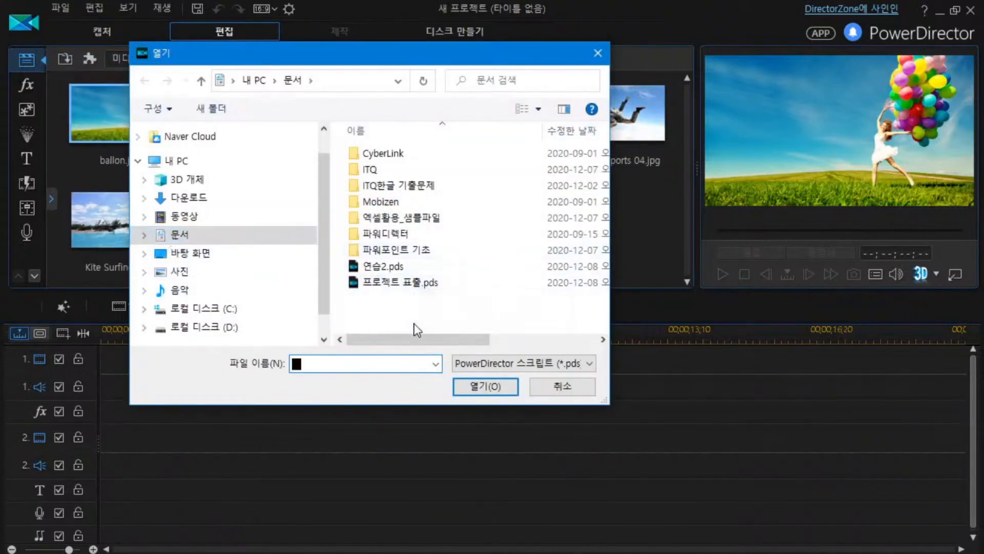
{"action": "left_click", "coordinate": [396, 284]}
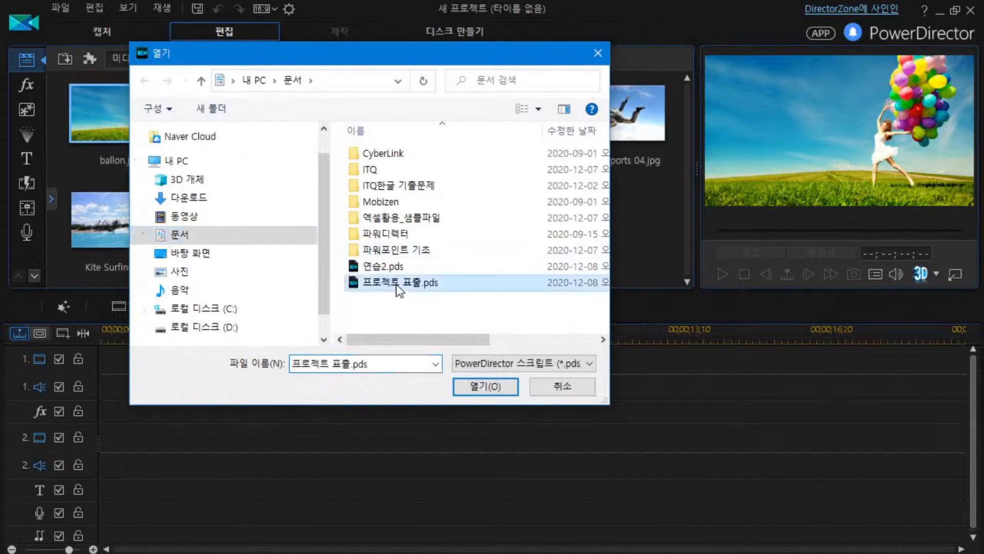
{"action": "left_click", "coordinate": [396, 284]}
{"action": "left_click", "coordinate": [431, 319]}
{"action": "left_click", "coordinate": [410, 284]}
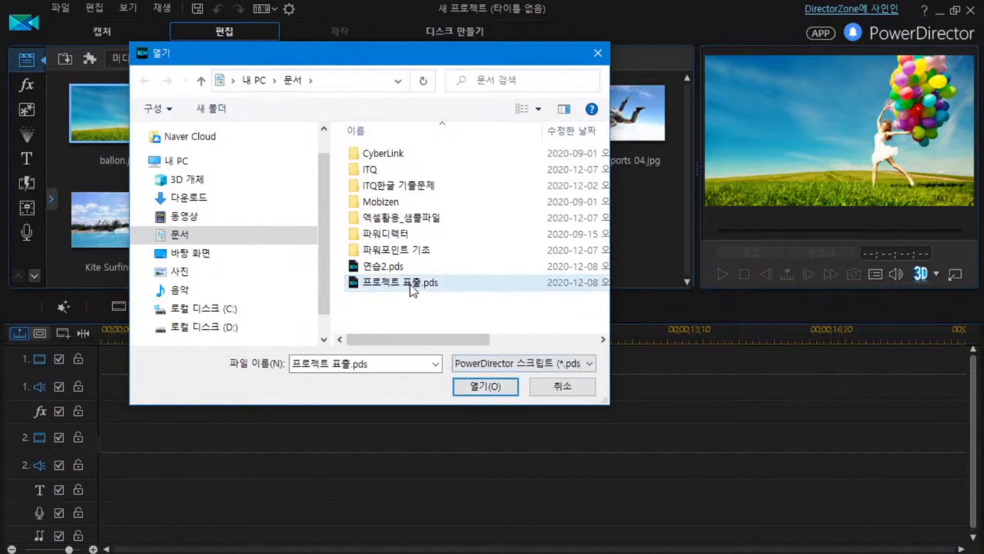
{"action": "left_click", "coordinate": [492, 390]}
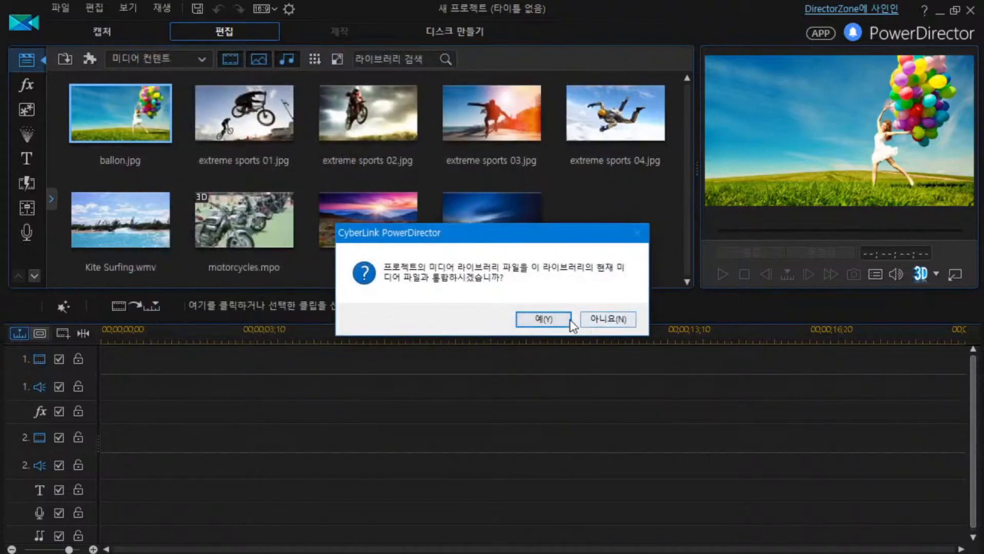
{"action": "left_click", "coordinate": [604, 321]}
{"action": "left_click", "coordinate": [604, 321]}
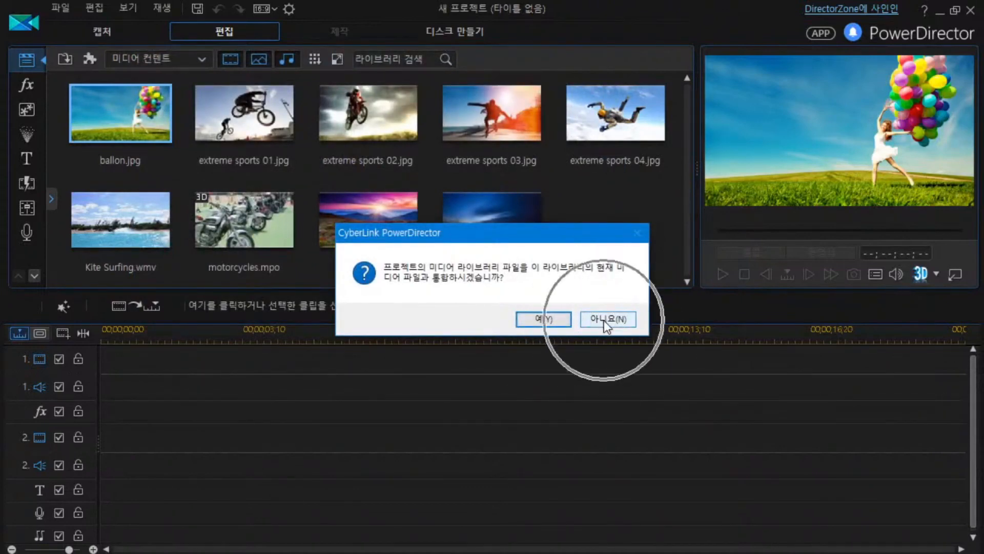